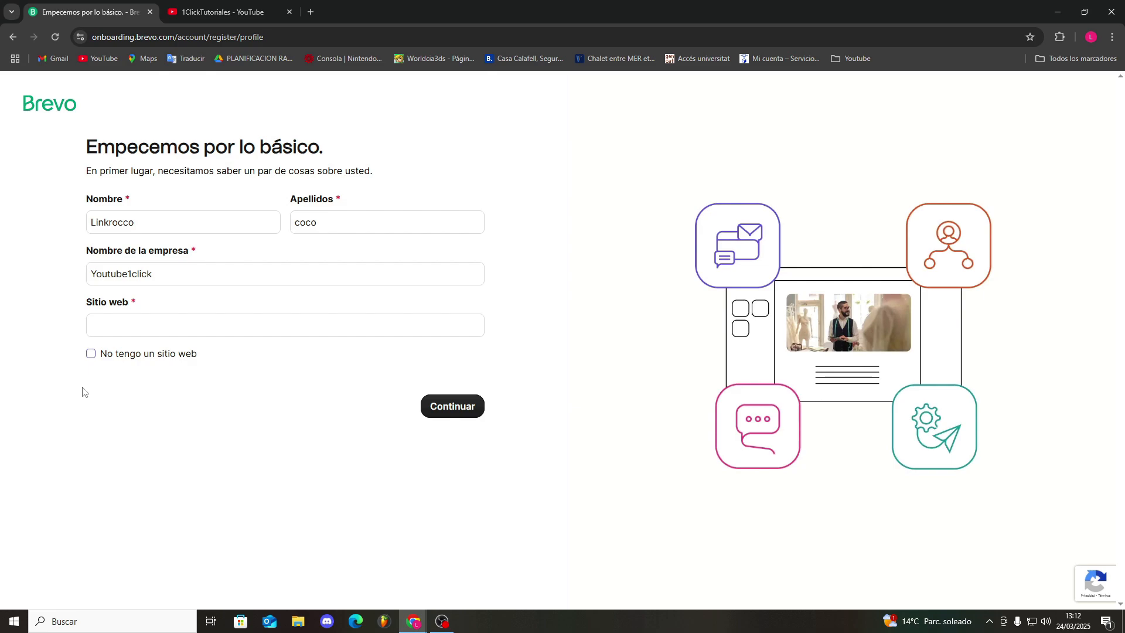
Complete the account onboarding with no website, a team of 2 to 10 employees, 1-500 contacts and the free plan
left_click(91, 354)
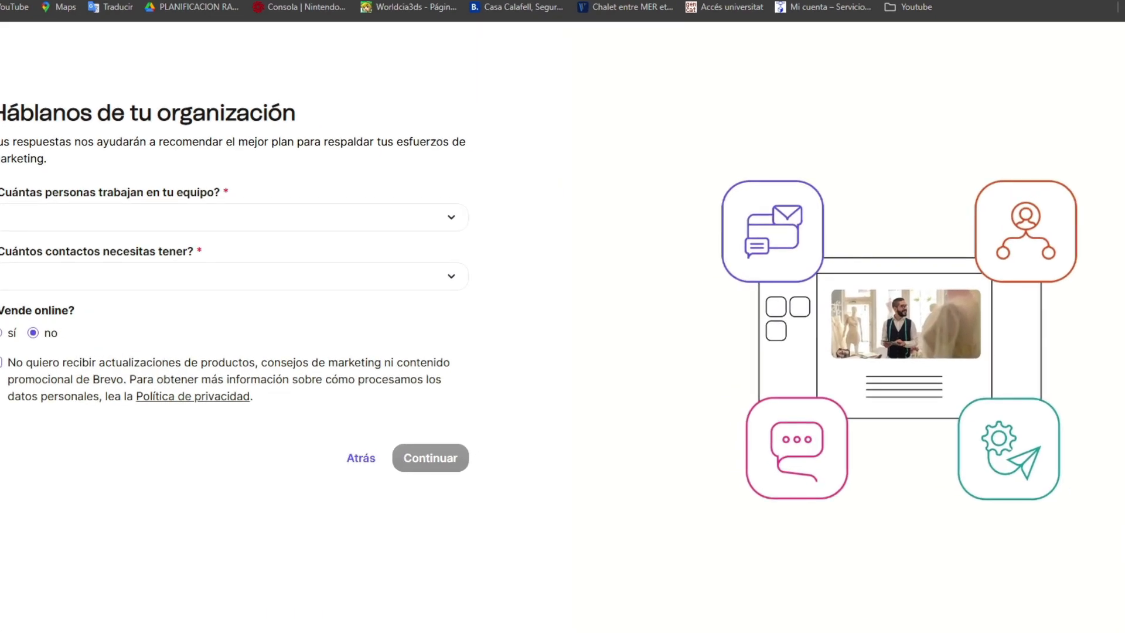
left_click(67, 226)
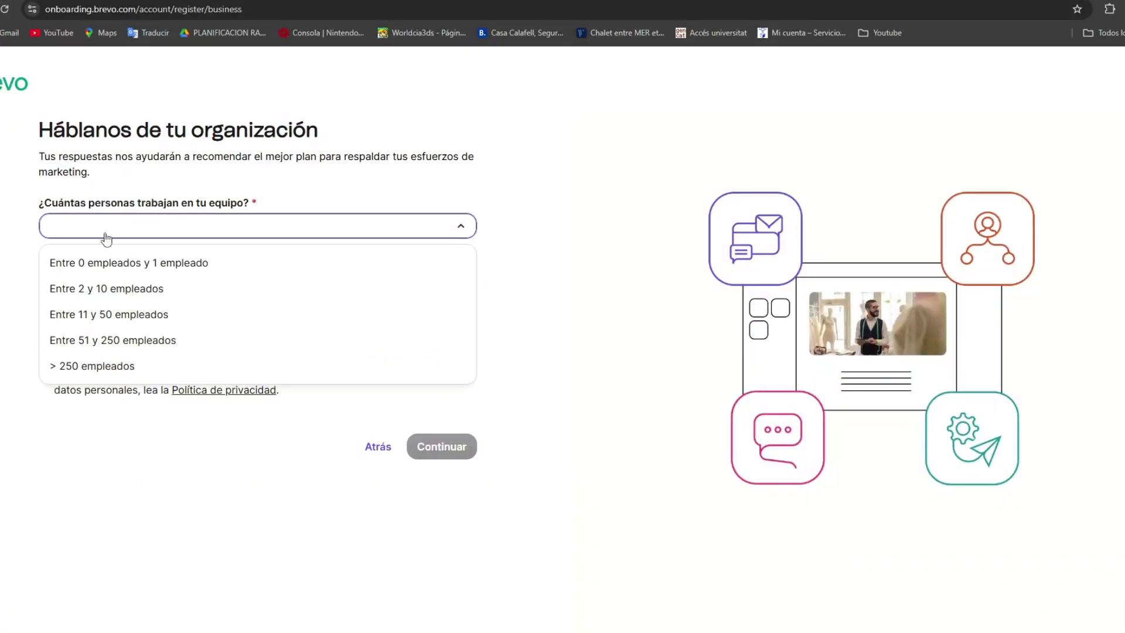
left_click(127, 290)
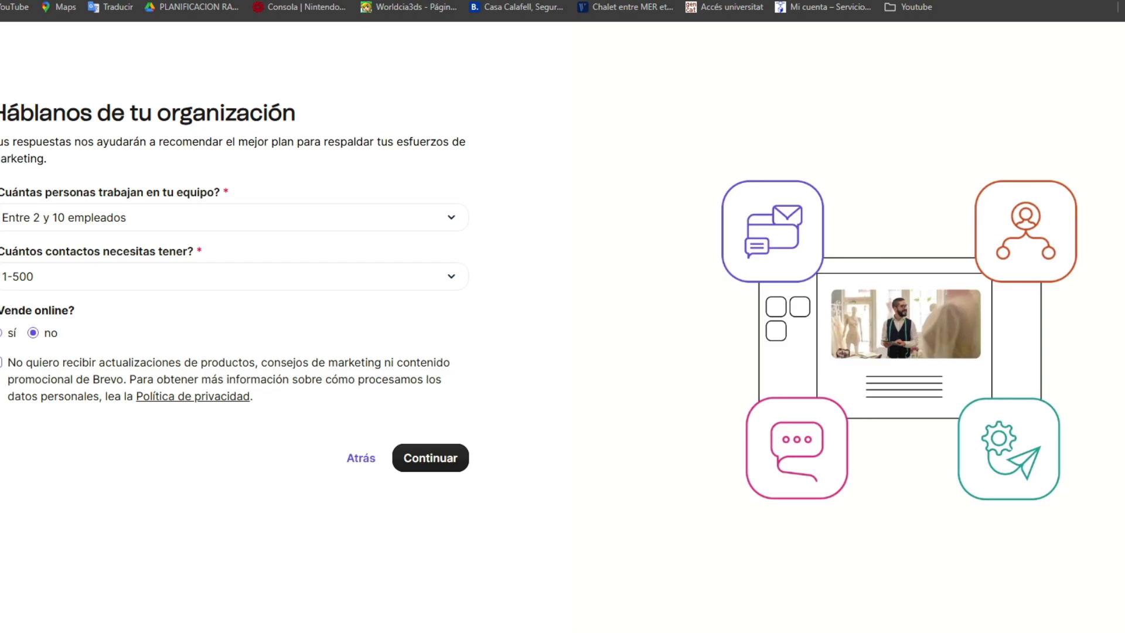
left_click(434, 460)
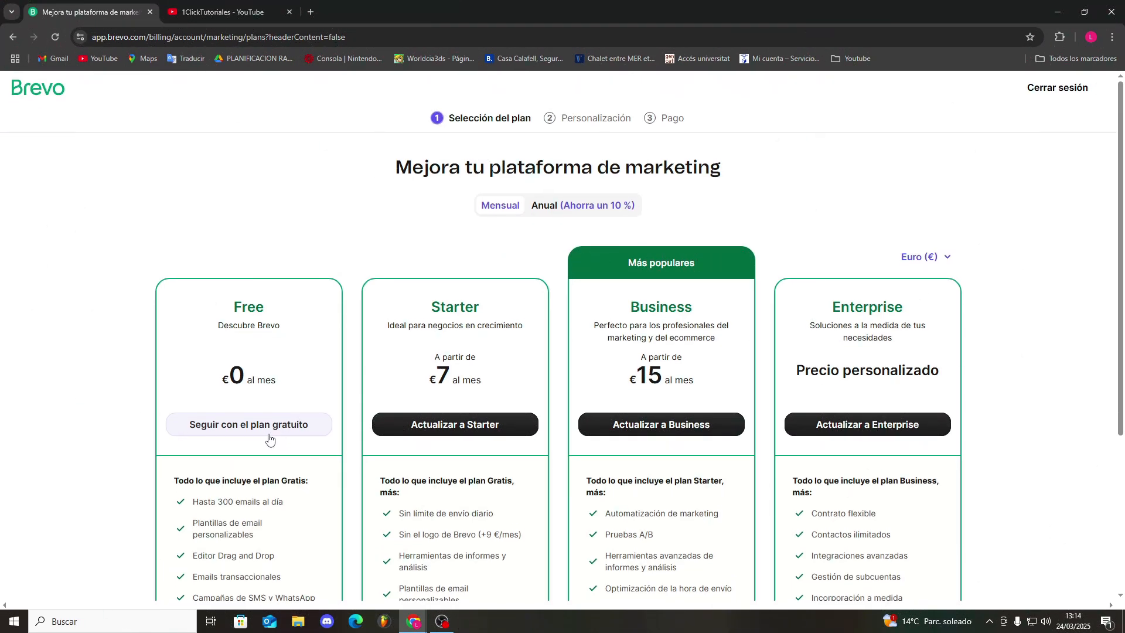
left_click(270, 435)
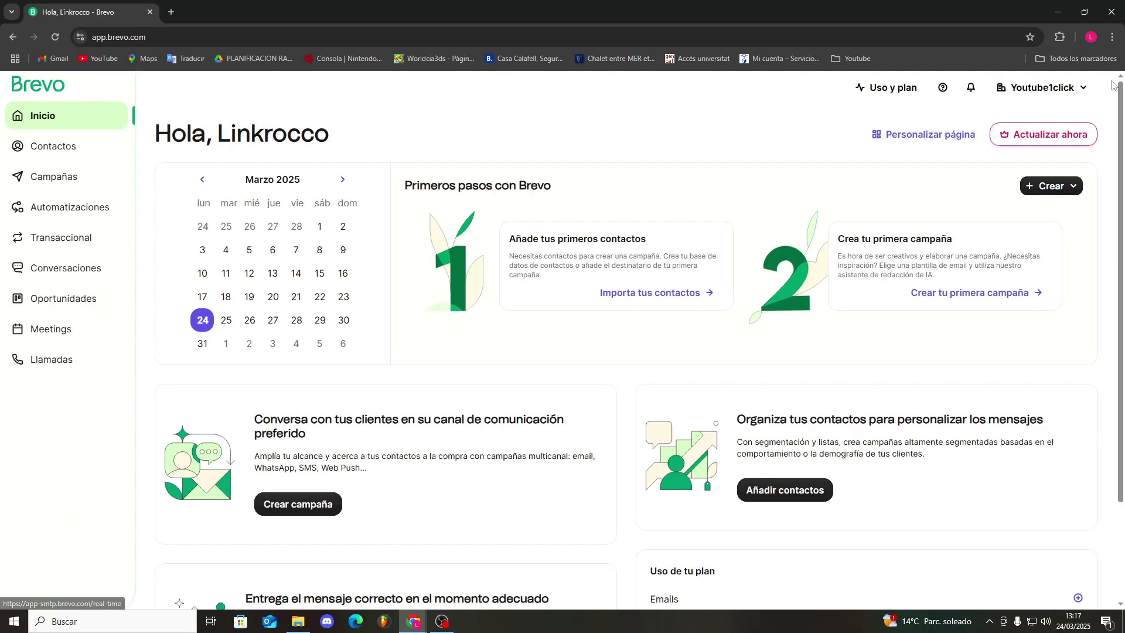
Look through the account options and the sections of the home page
left_click(1080, 88)
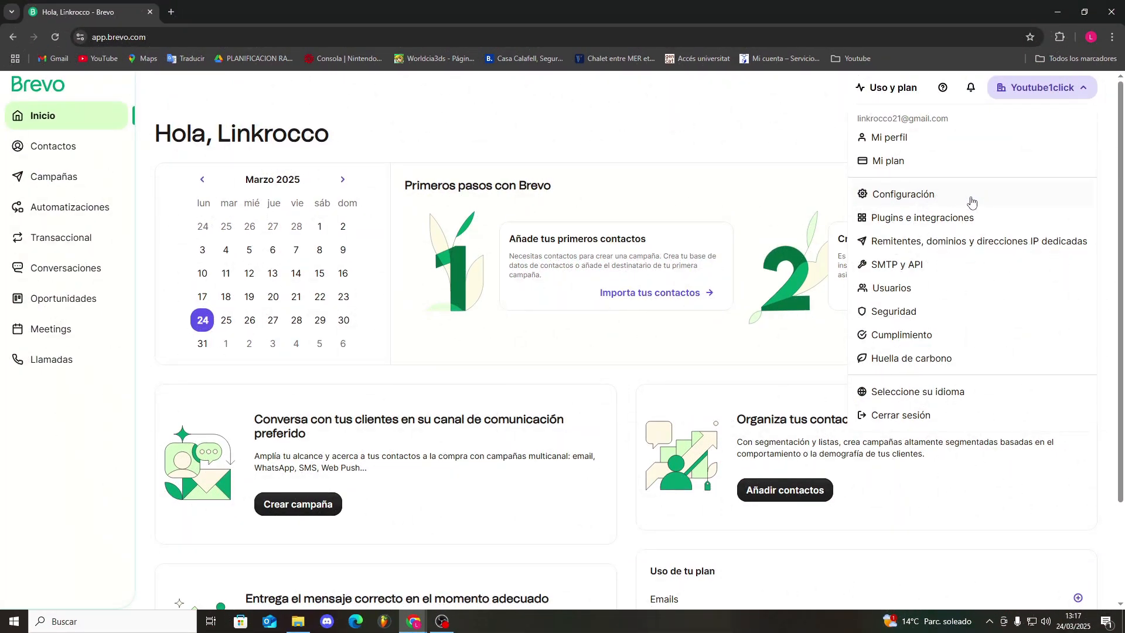
left_click(397, 116)
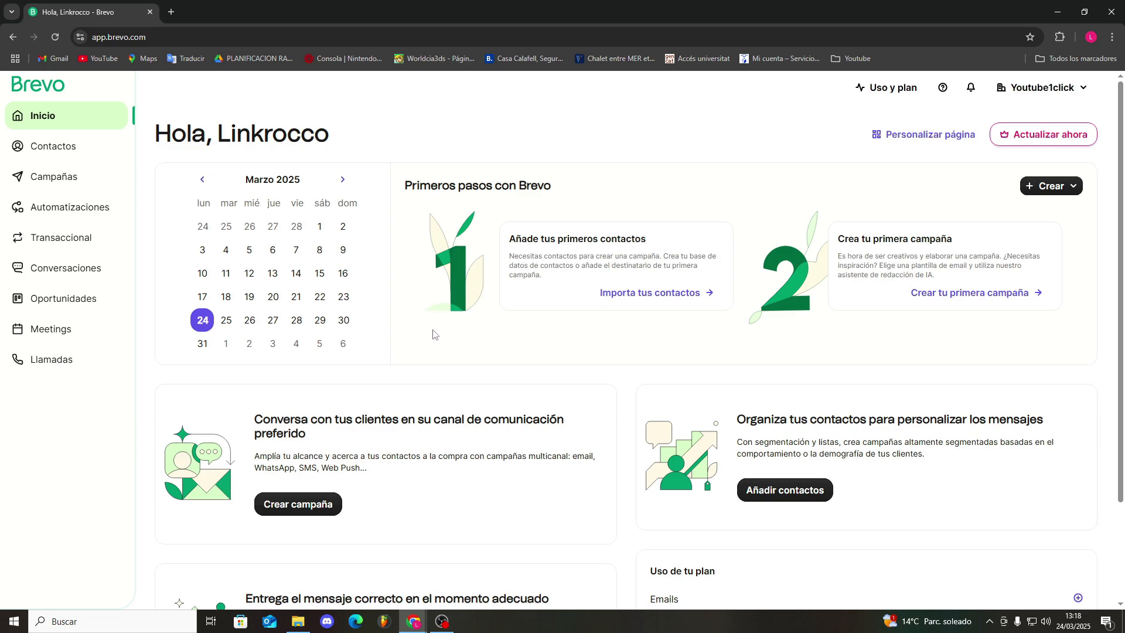
scroll(519, 351, "down", 2)
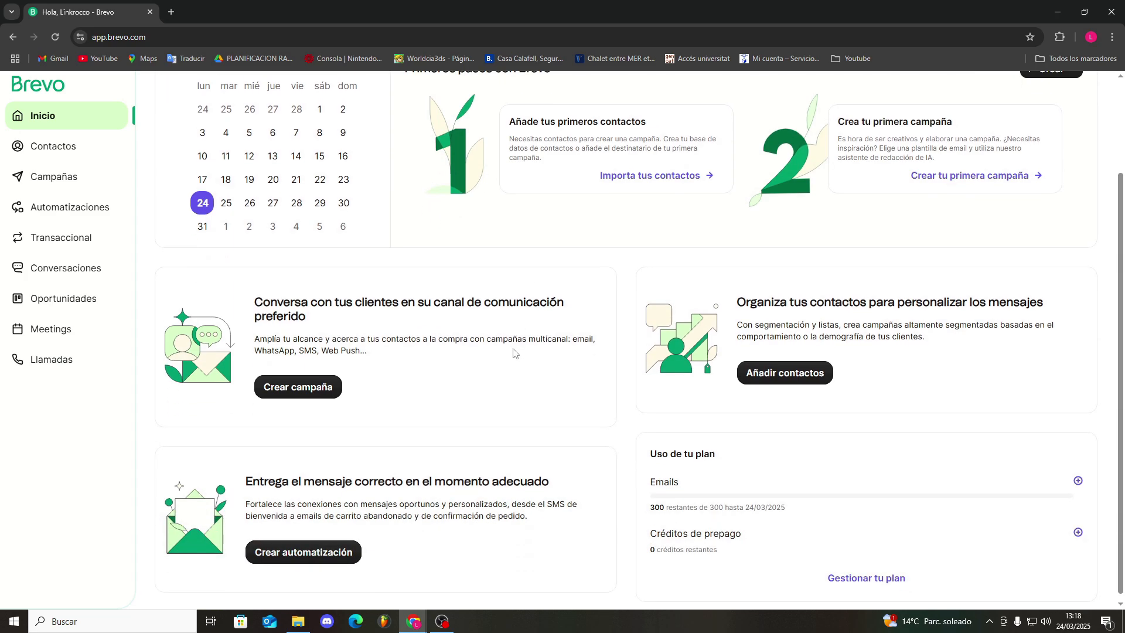
scroll(513, 352, "up", 3)
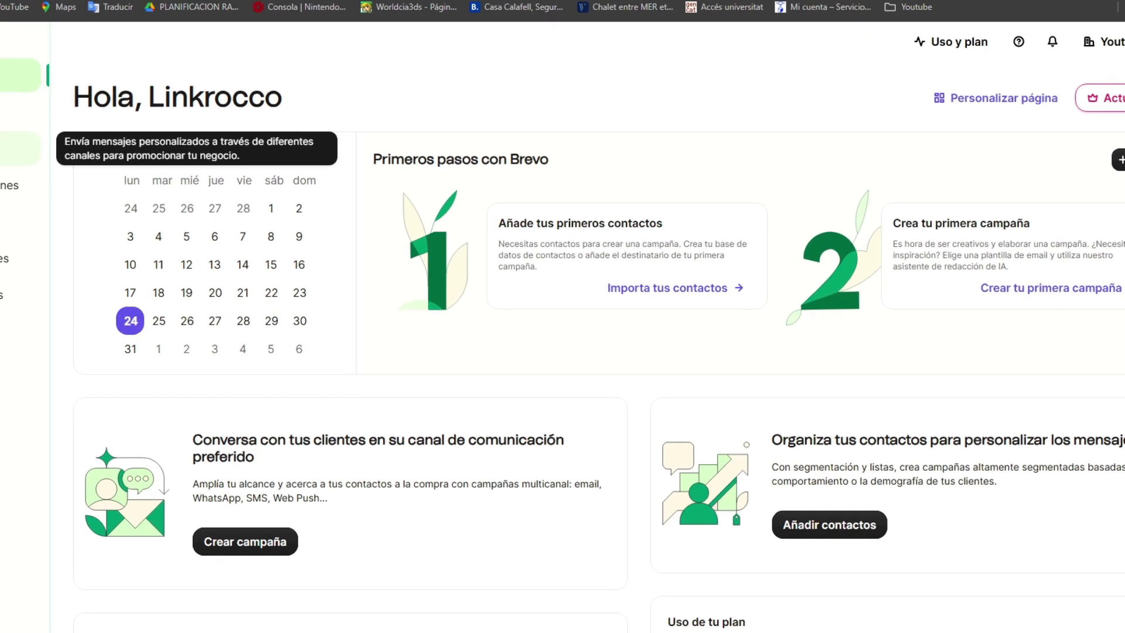
Look through the campaigns section, including its statistics and configuration pages
left_click(12, 178)
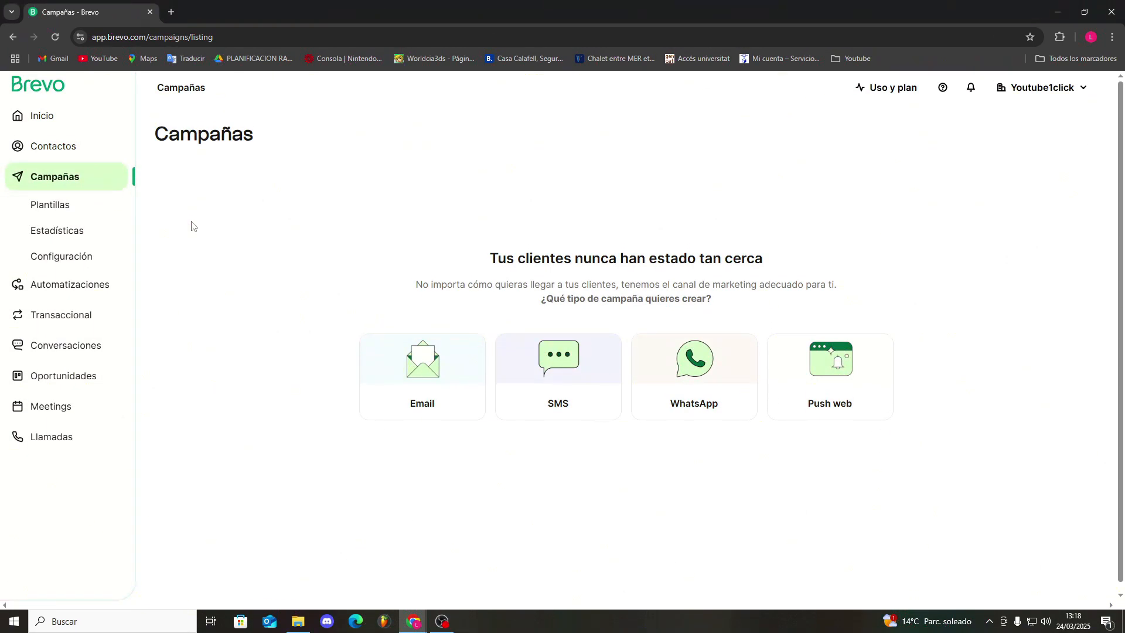
left_click(68, 231)
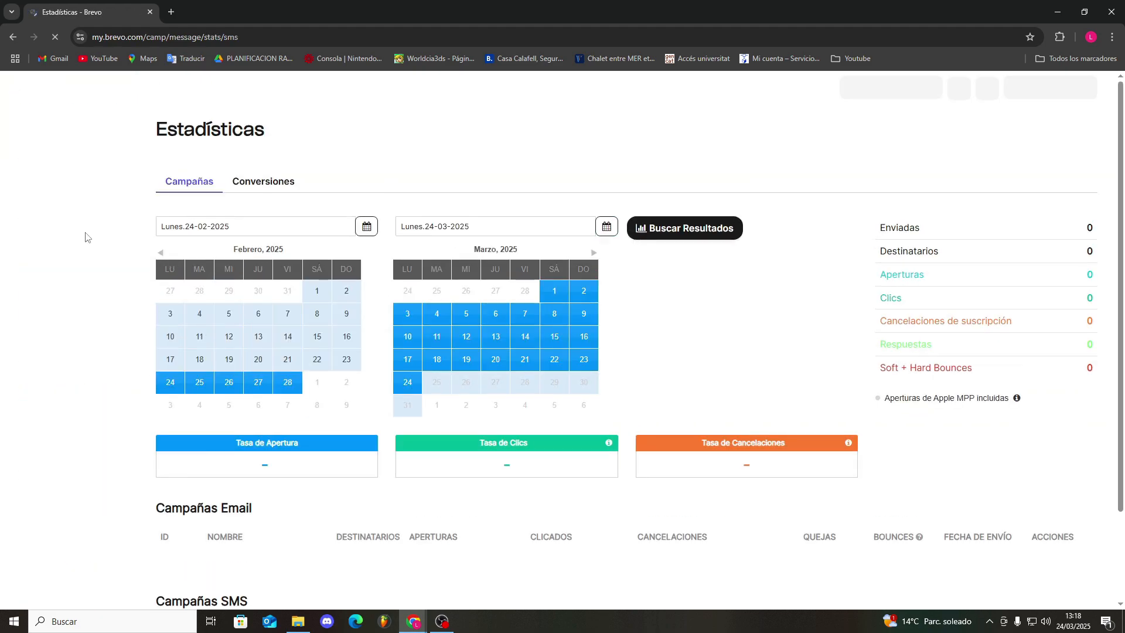
left_click(6, 244)
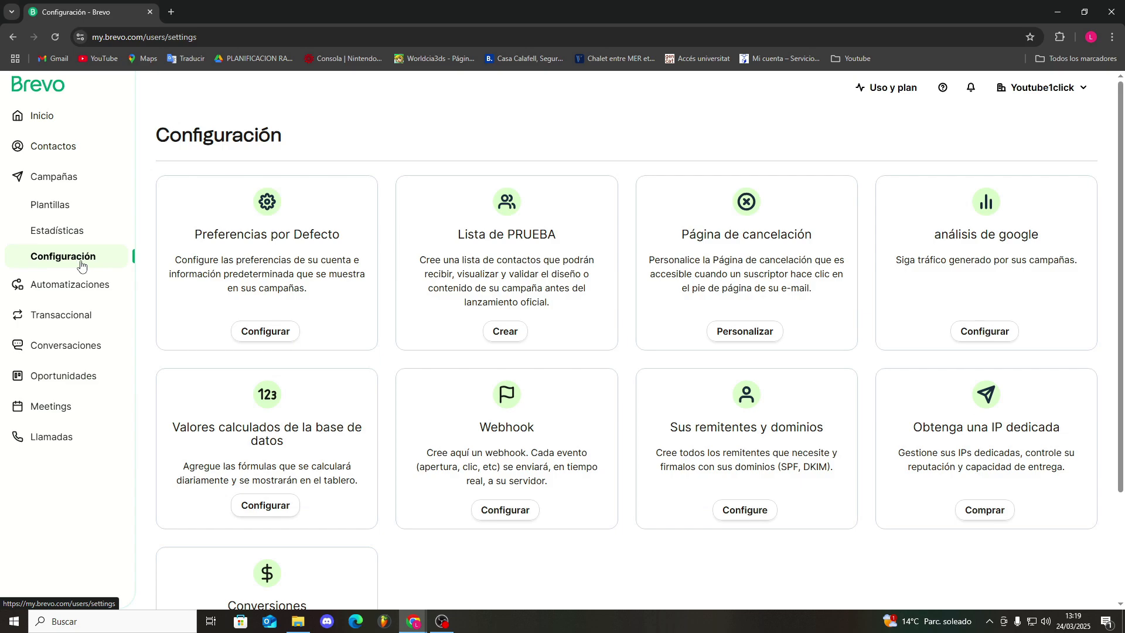
scroll(554, 458, "down", 3)
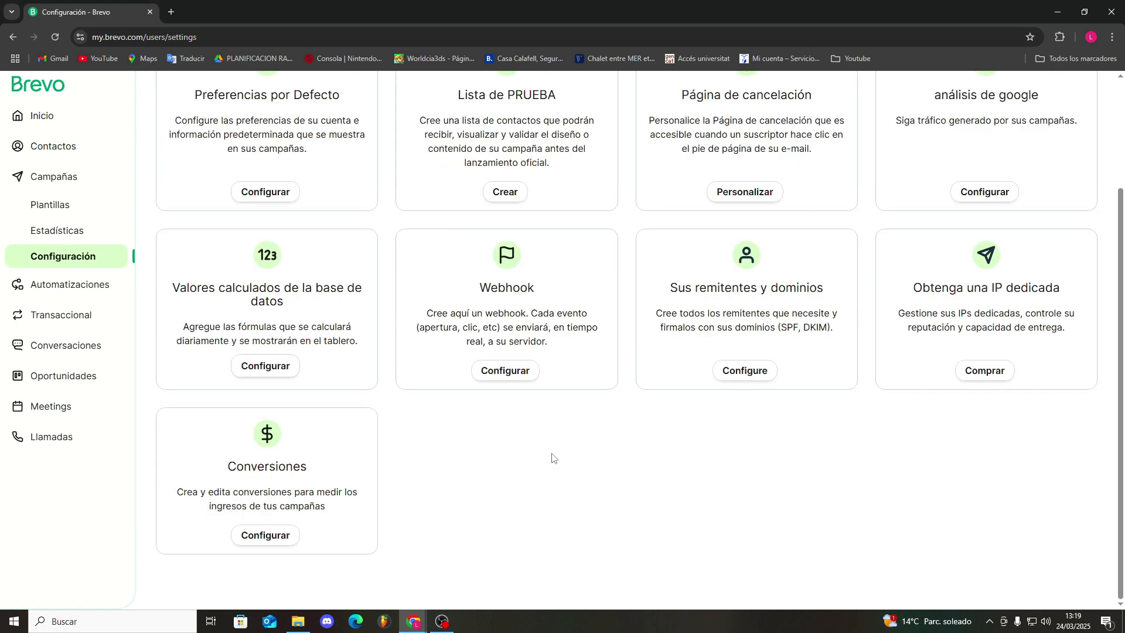
Look at the automations, meetings and calls sections, and the contact and plan summaries on the home page
left_click(95, 290)
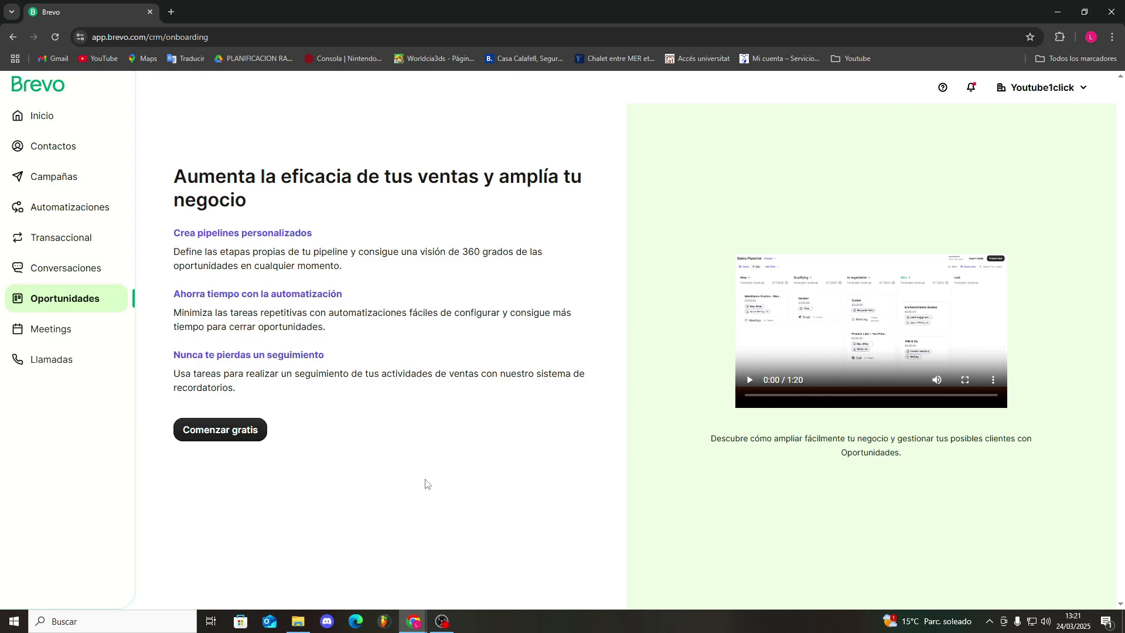
left_click(61, 332)
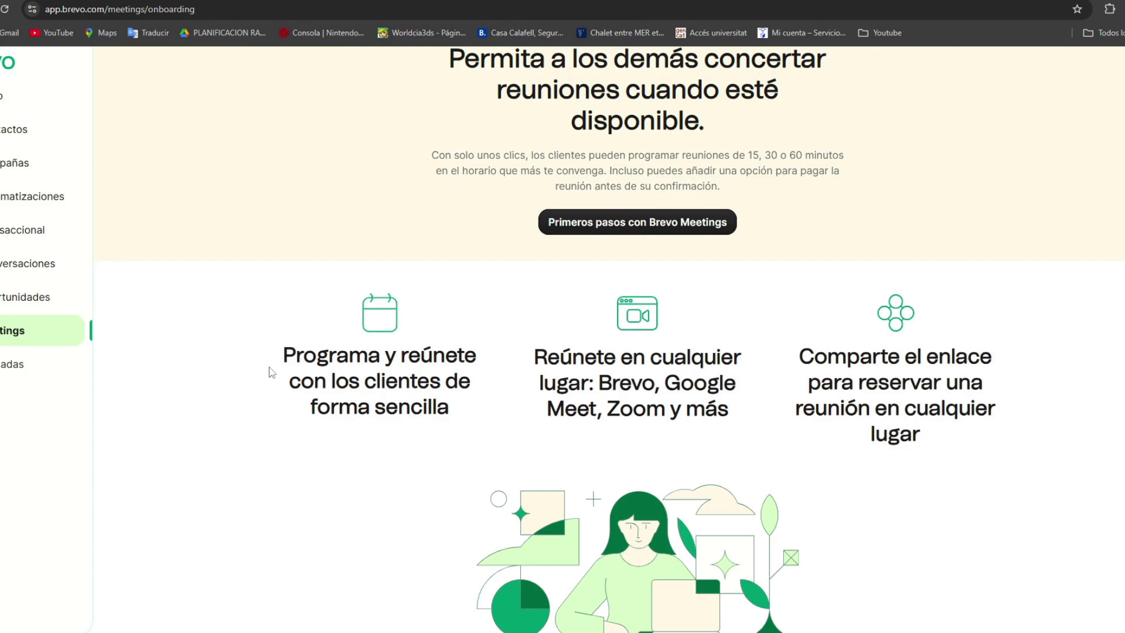
scroll(270, 369, "up", 1)
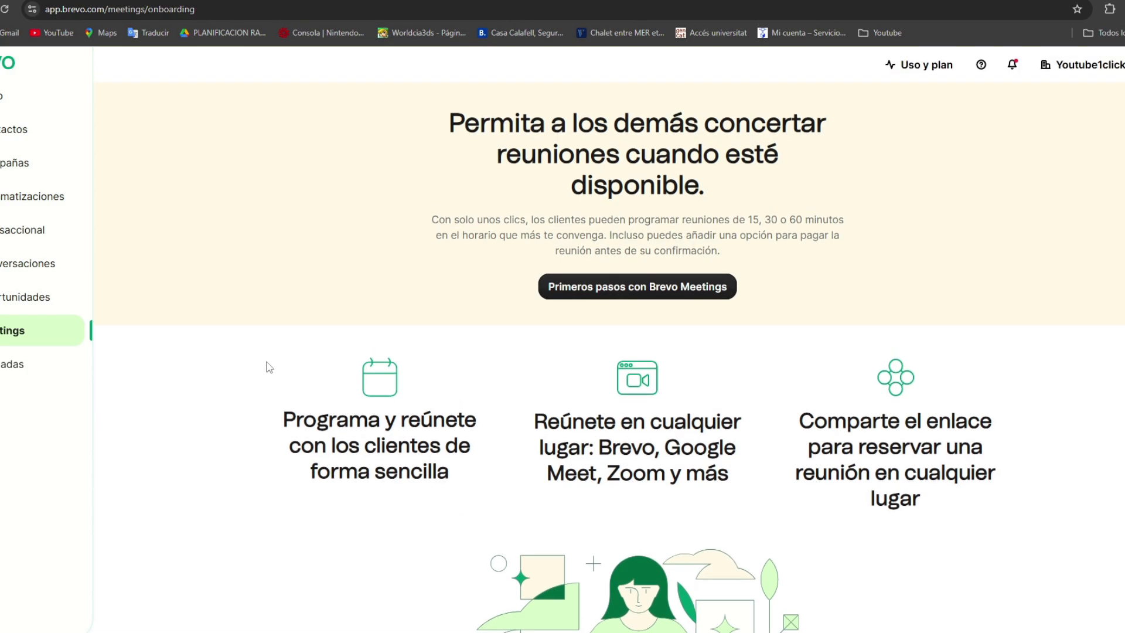
left_click(19, 364)
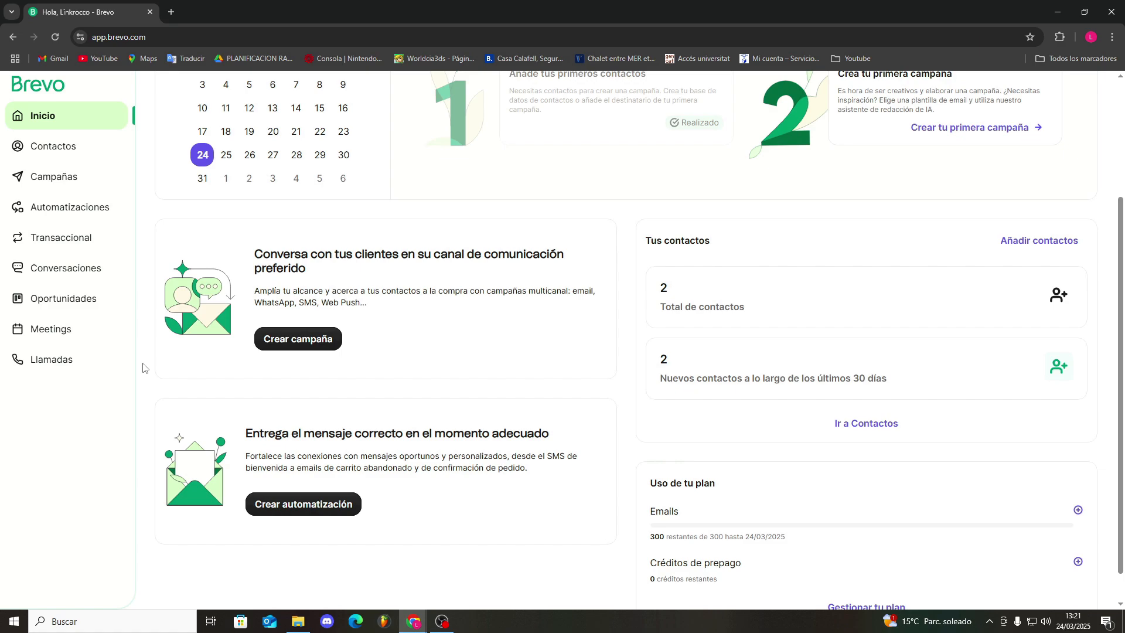
scroll(140, 352, "up", 3)
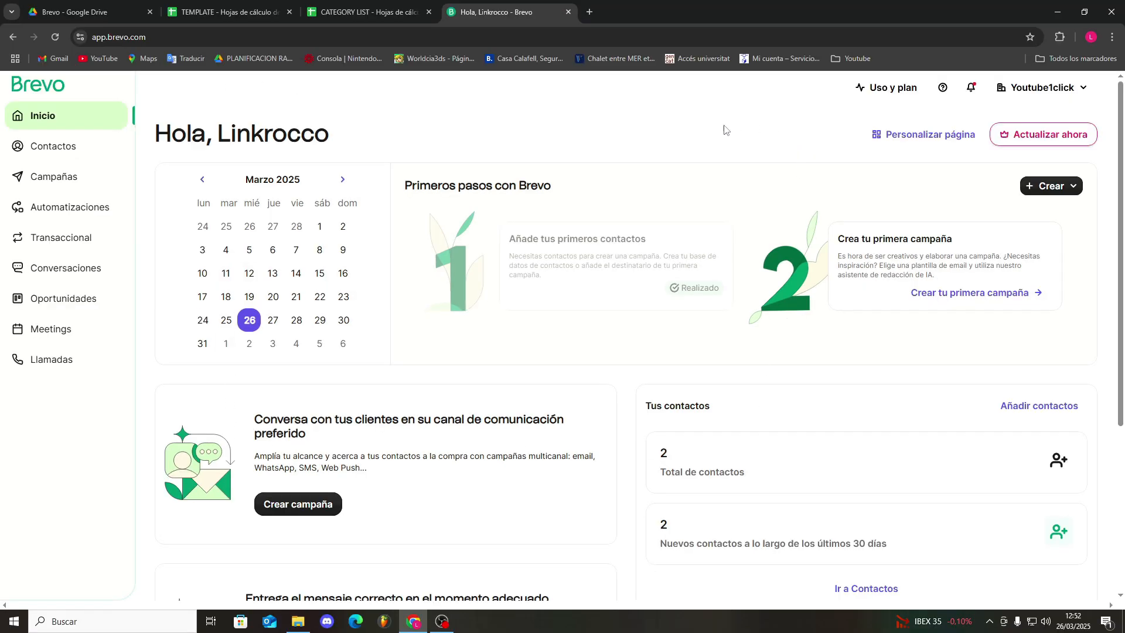
Start customizing the home page and select the Automatización y transaccional widget for it
left_click(879, 137)
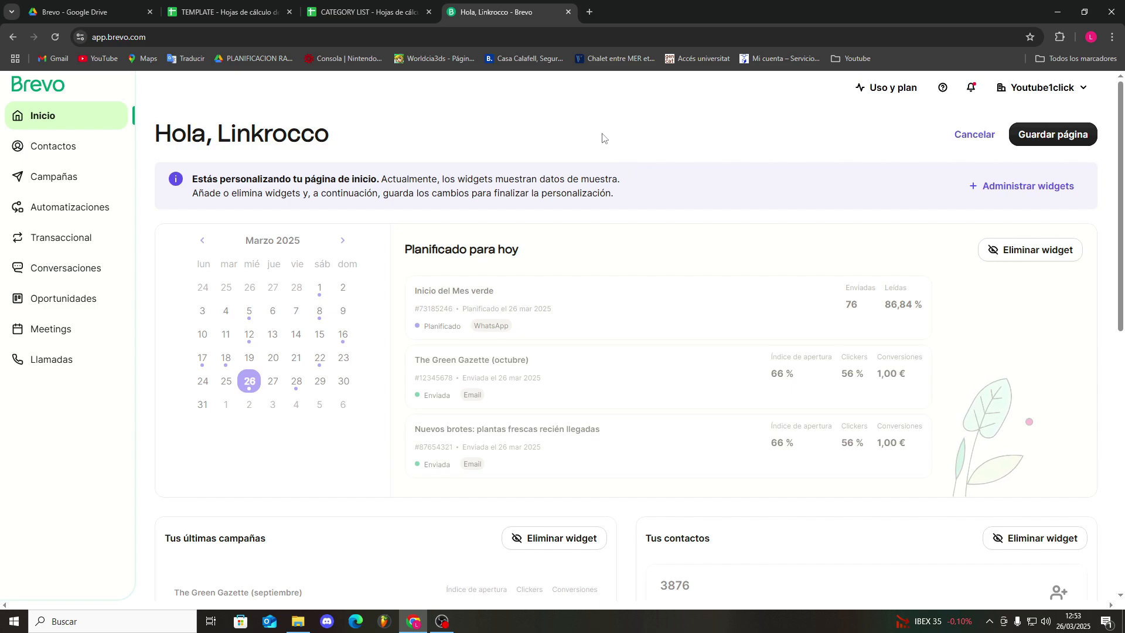
scroll(344, 211, "down", 3)
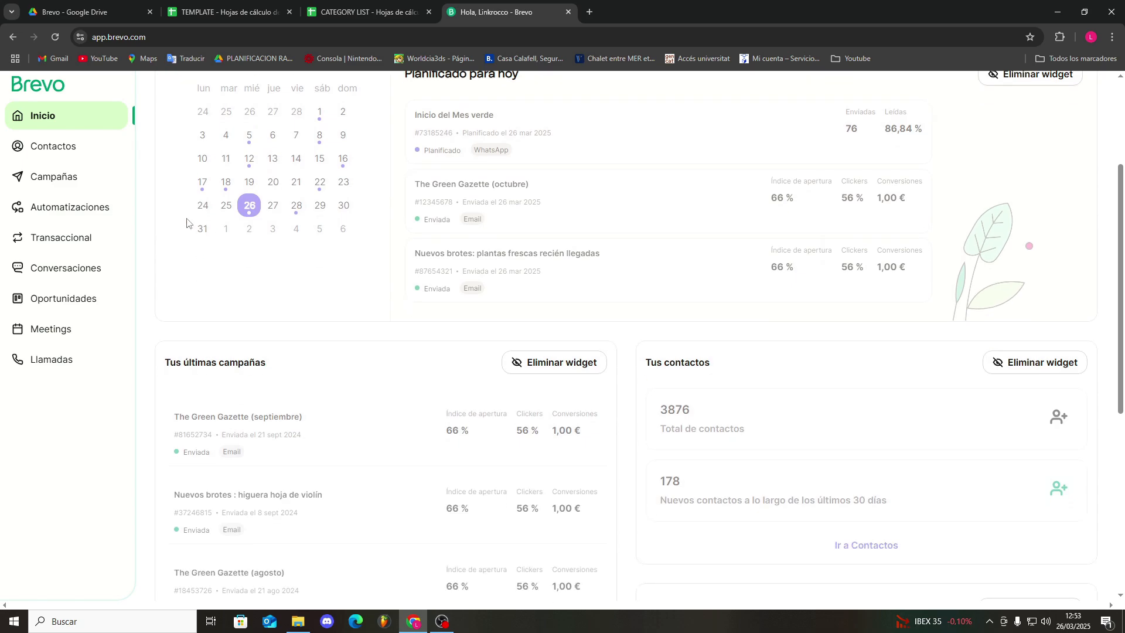
scroll(559, 290, "up", 3)
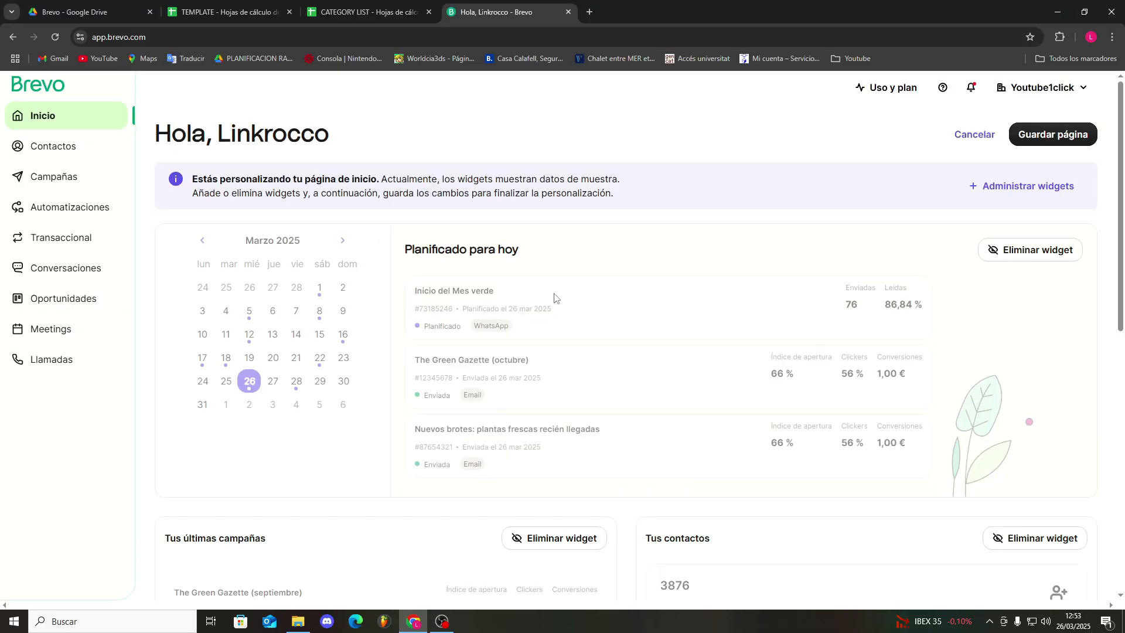
scroll(937, 305, "down", 7)
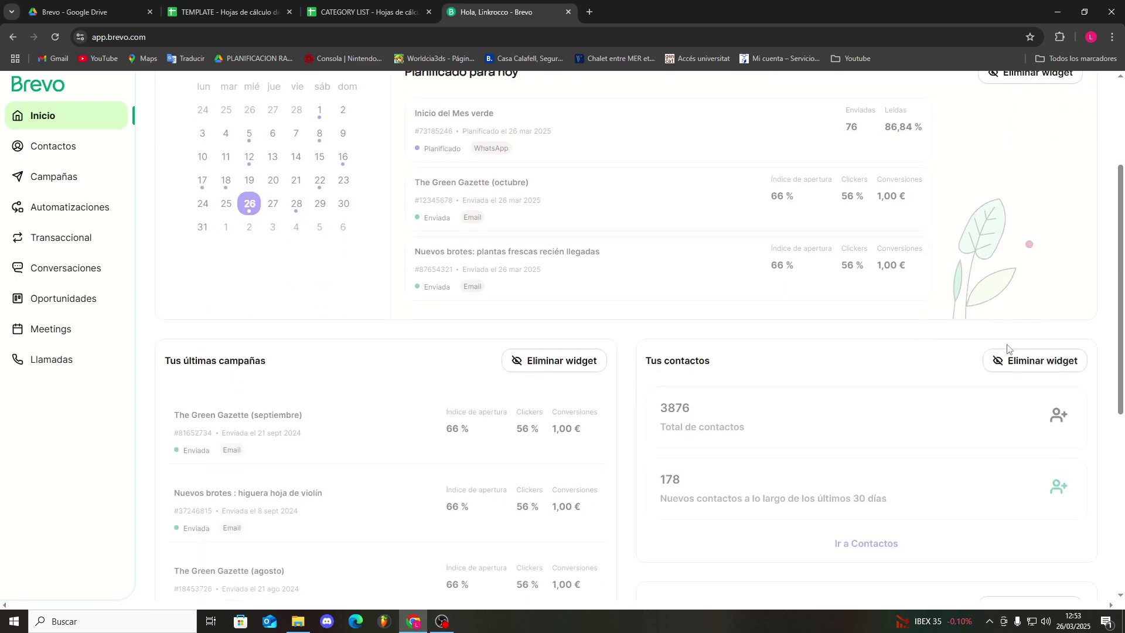
scroll(527, 346, "down", 3)
scroll(715, 301, "up", 9)
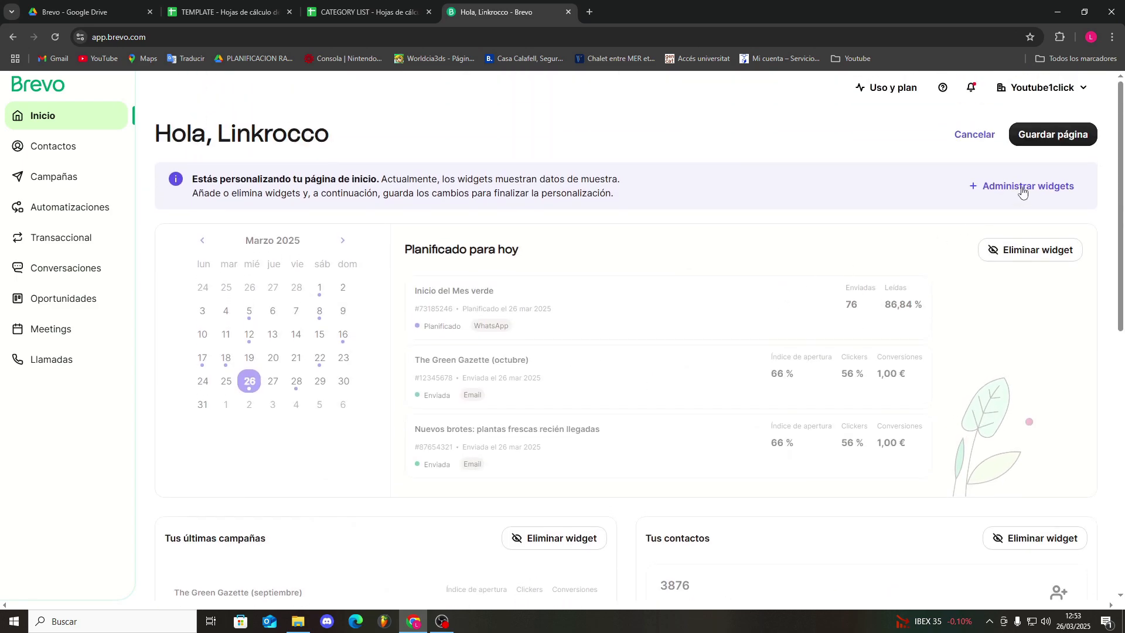
left_click(972, 186)
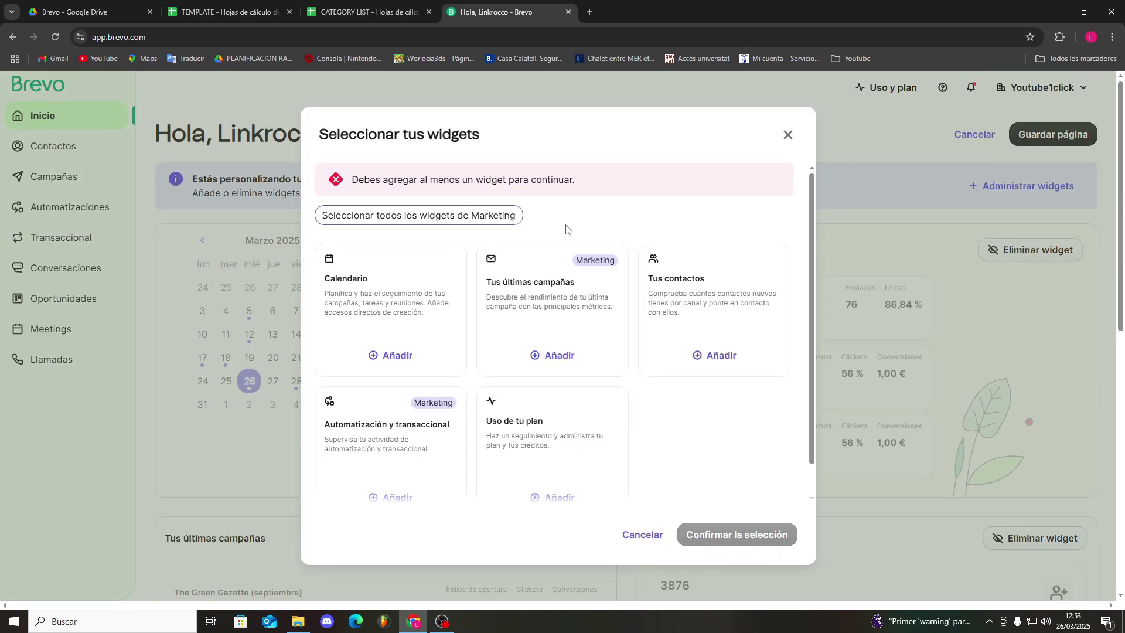
scroll(506, 318, "down", 1)
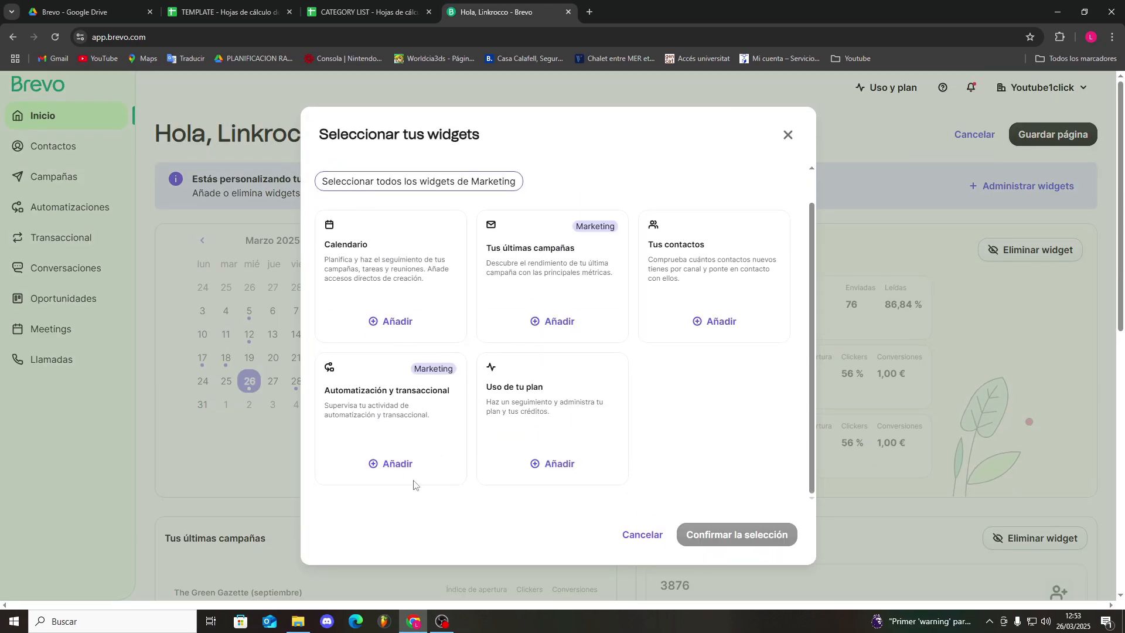
left_click(388, 464)
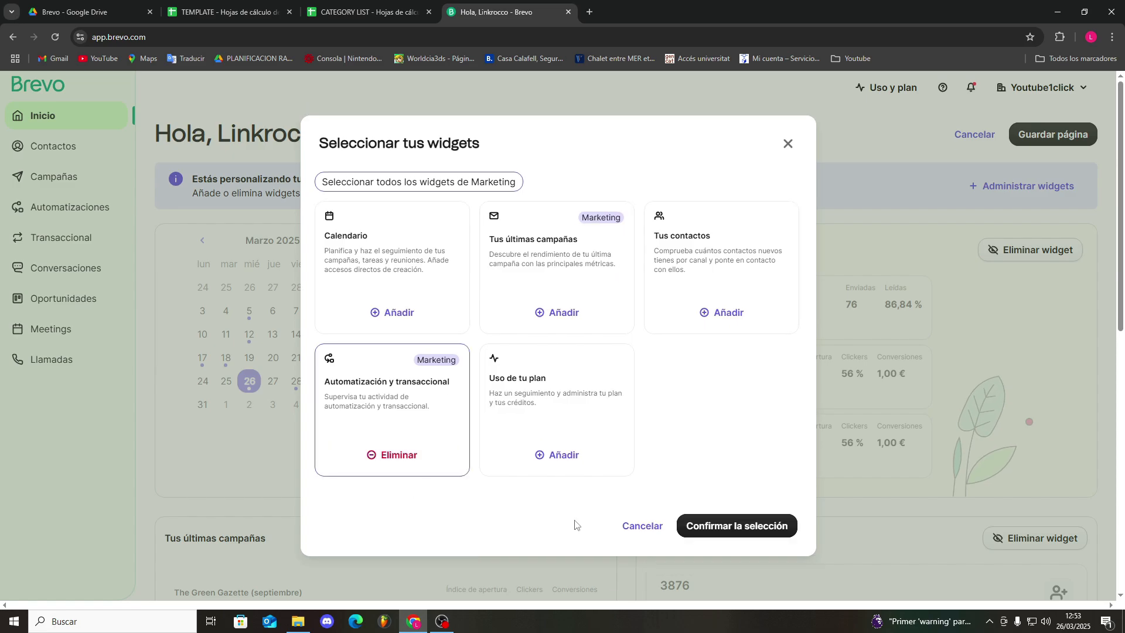
left_click(741, 526)
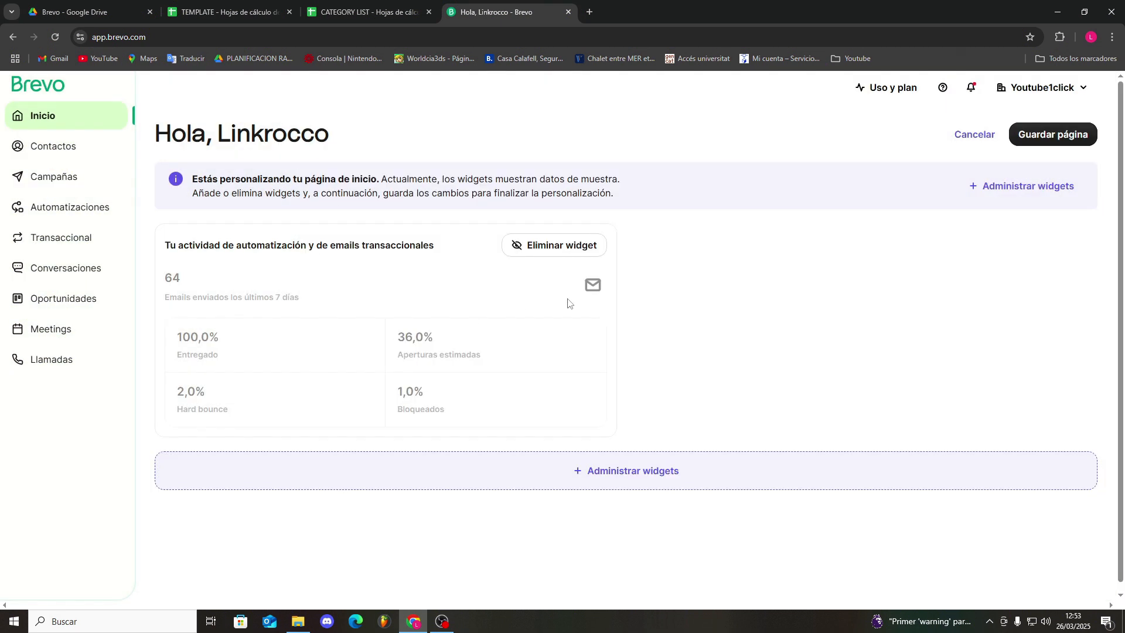
Add the Calendario and Tus últimas campañas widgets to the home page and save the customized page
scroll(570, 313, "down", 1)
left_click(601, 456)
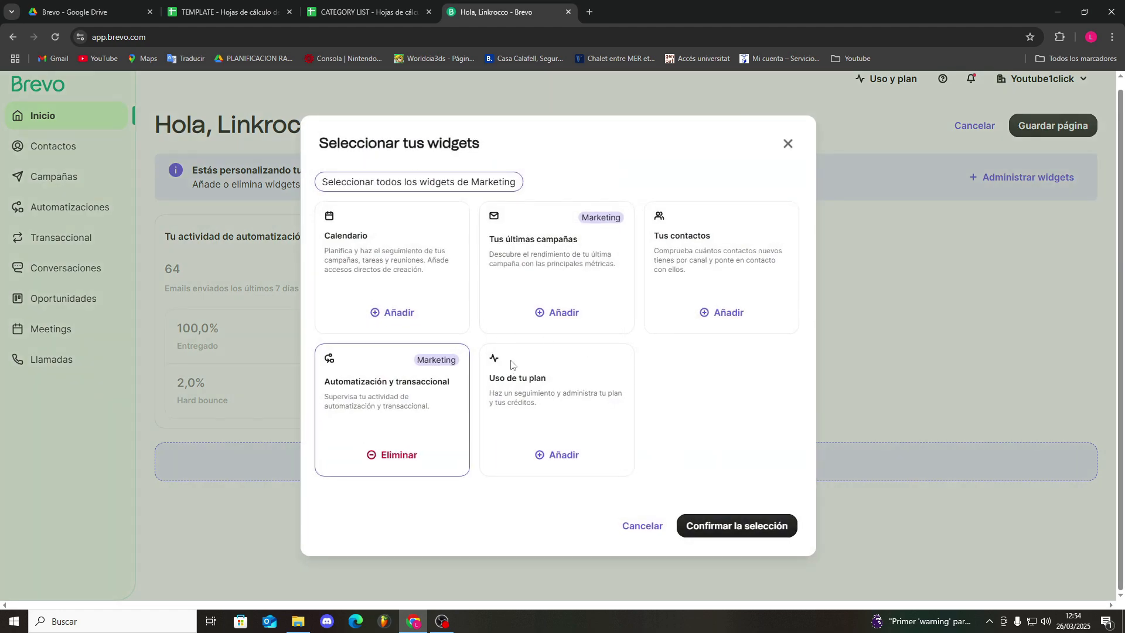
left_click(547, 321)
left_click(1043, 133)
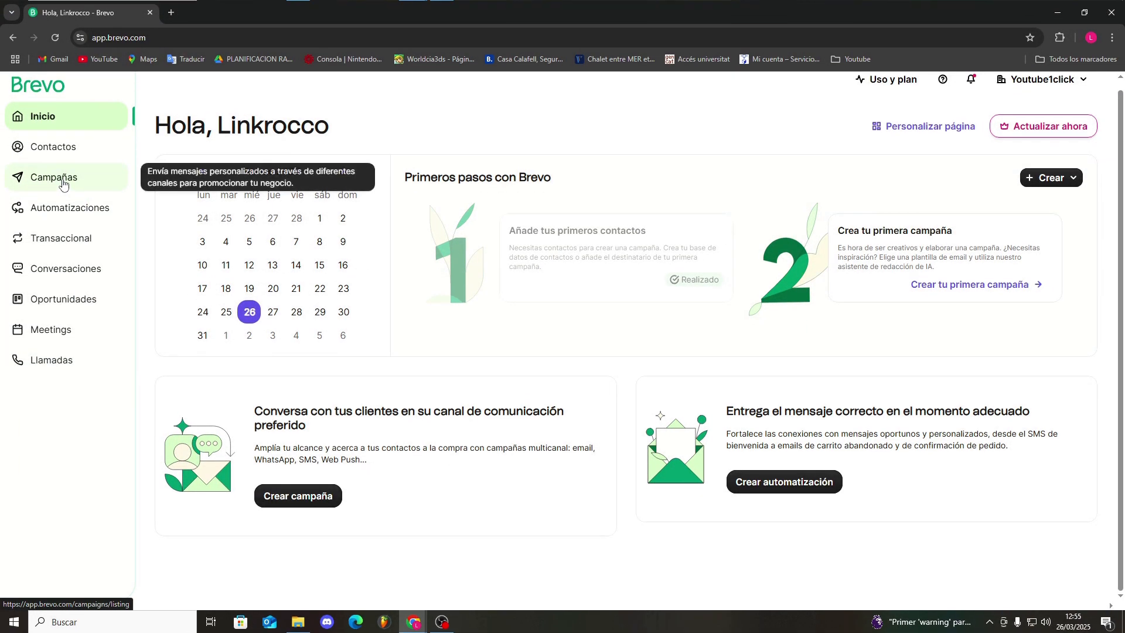
Create a regular email campaign named "Prueba", viewing the A/B test option before choosing the regular type
left_click(64, 183)
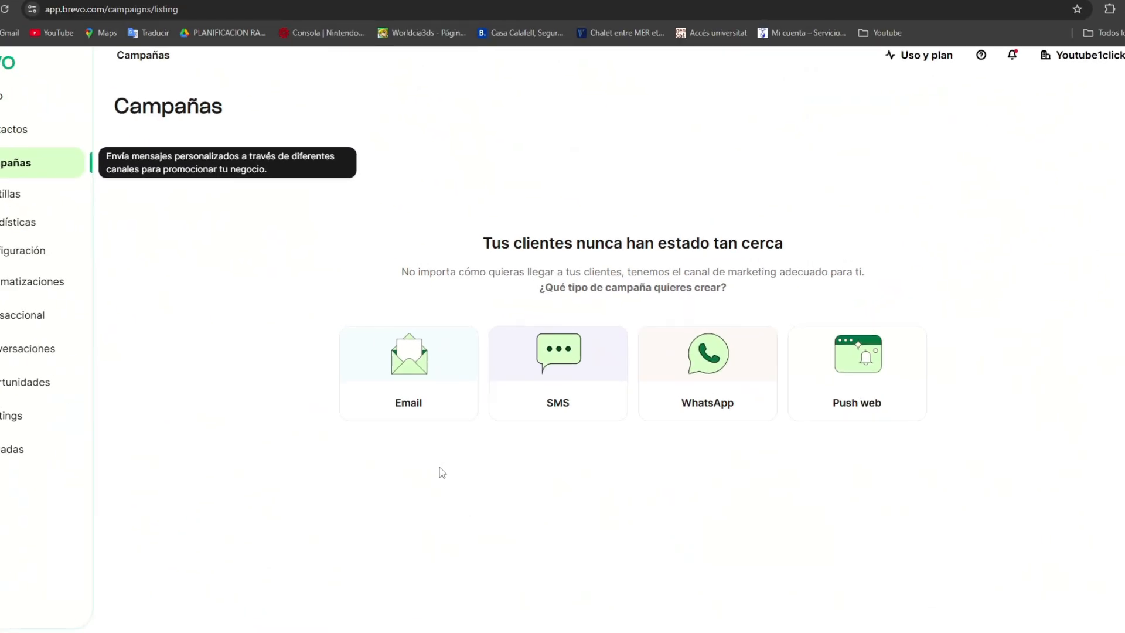
left_click(408, 397)
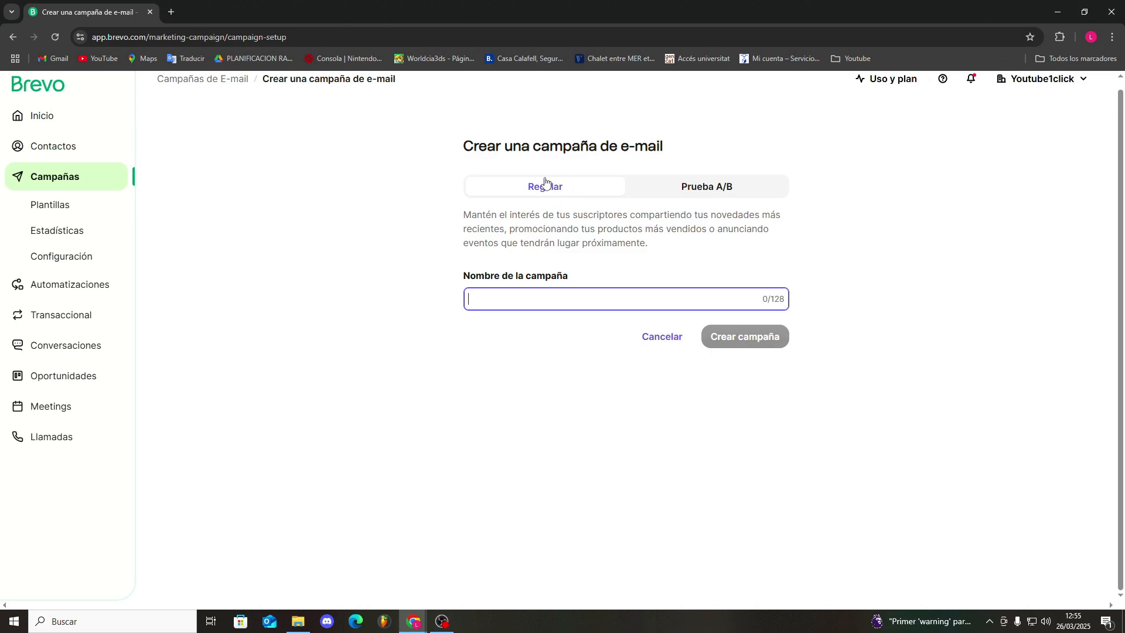
left_click(705, 186)
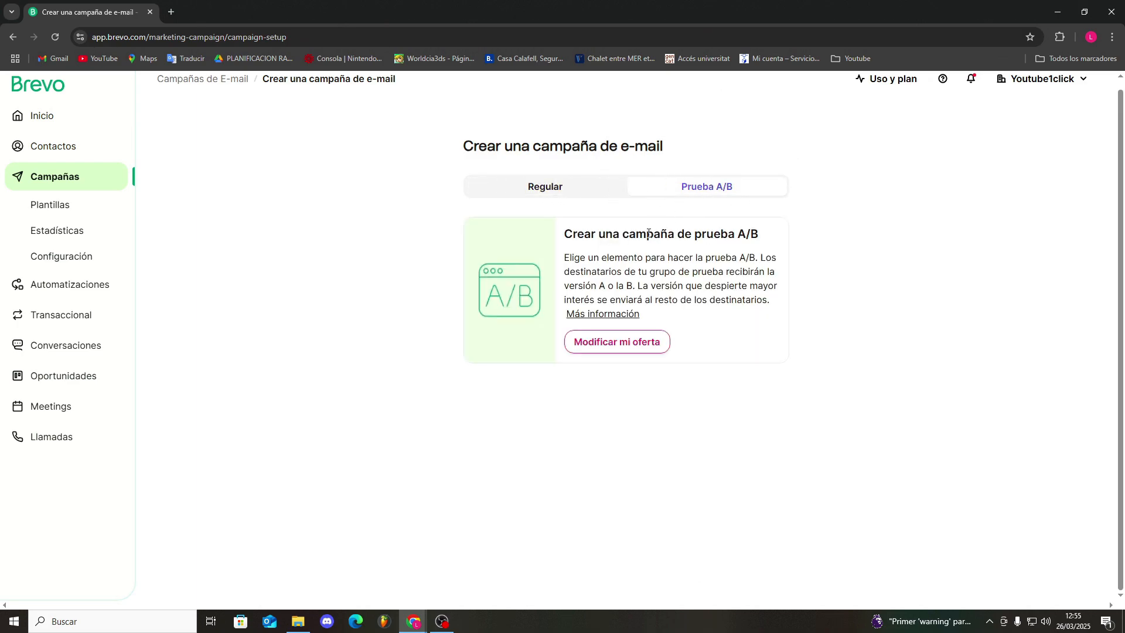
left_click(569, 187)
type("Prueba")
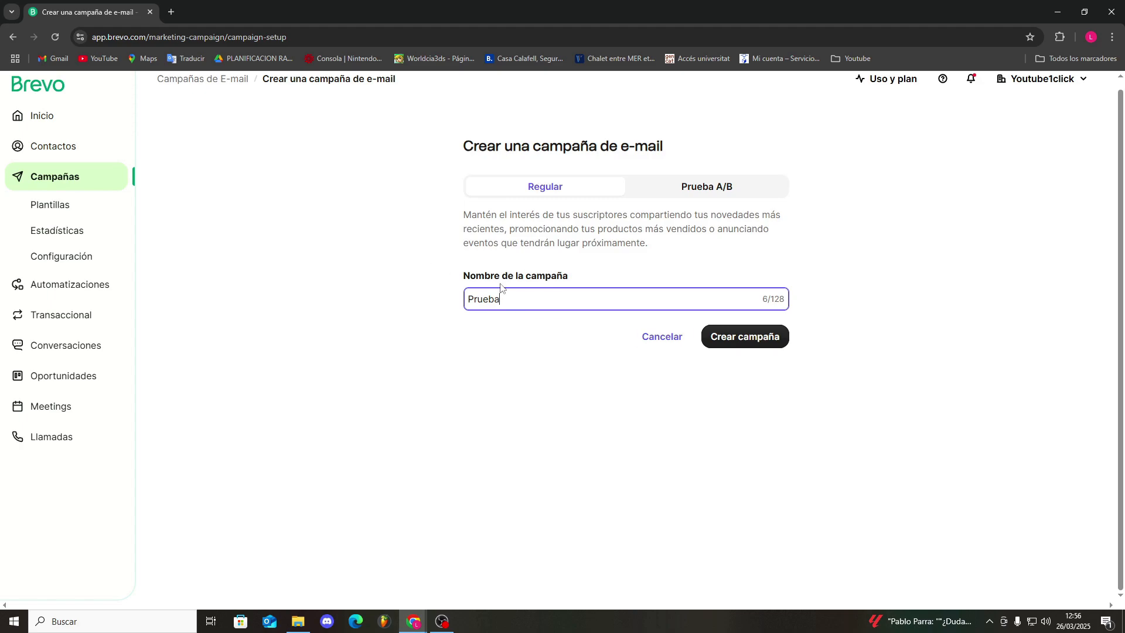
left_click(737, 345)
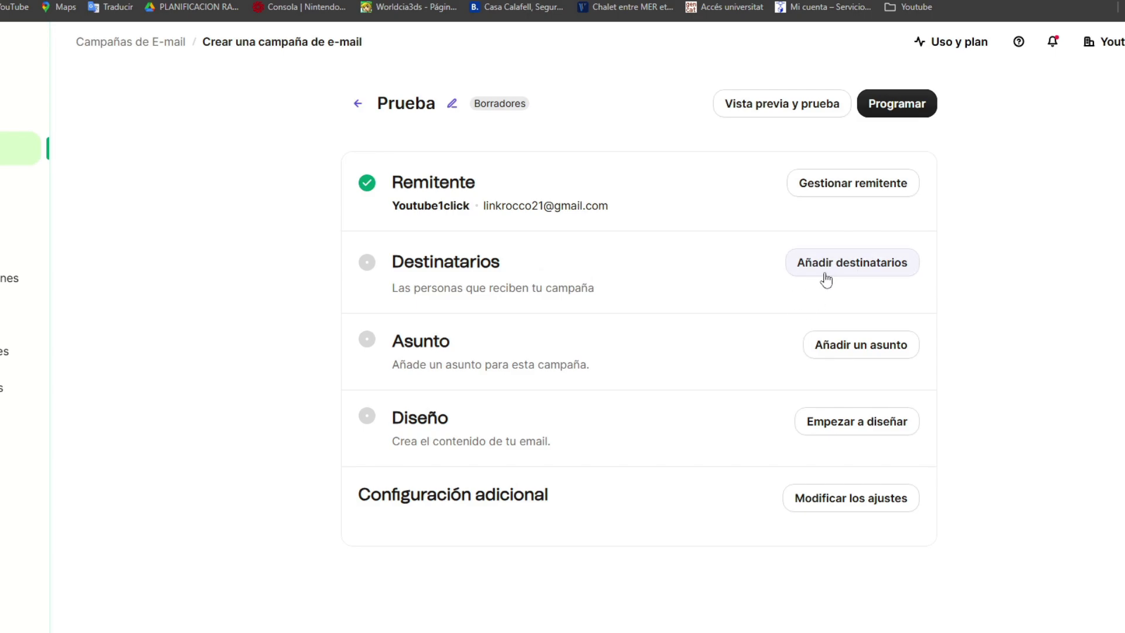
Select the list "Contactos que participan en las conversaciones #4" from the Contactos de conversaciones folder as the campaign's recipients
left_click(826, 274)
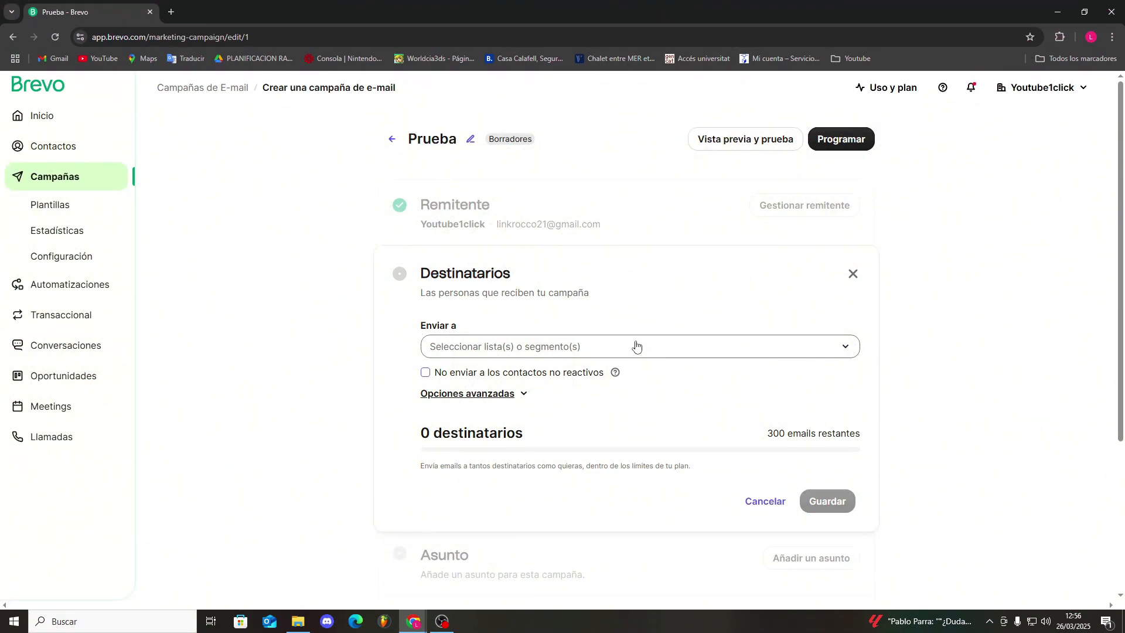
left_click(635, 346)
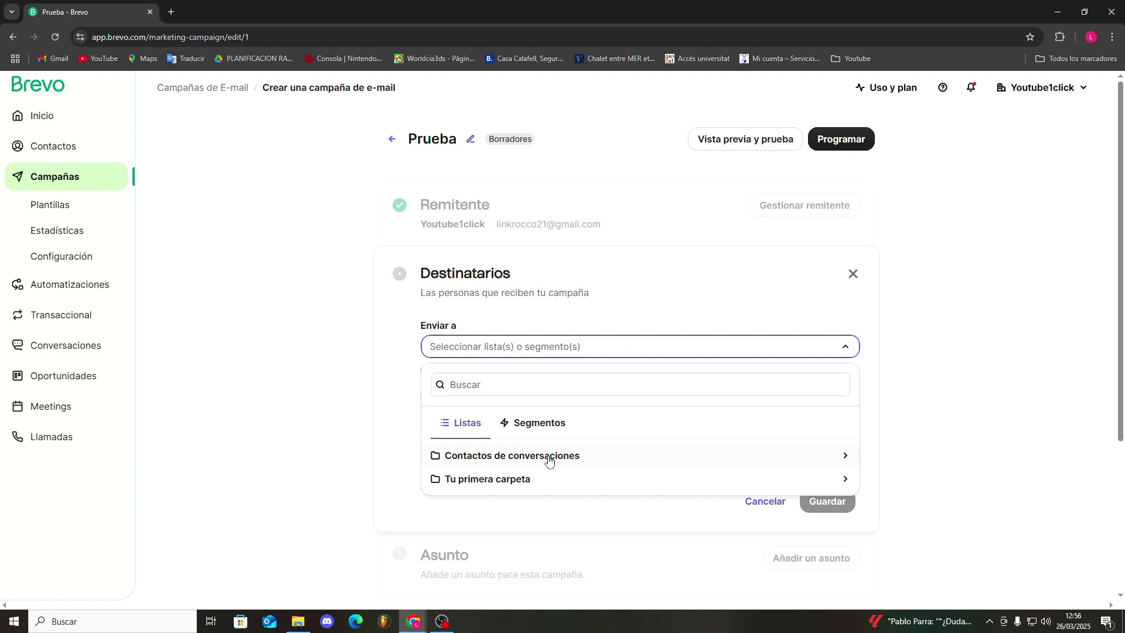
left_click(578, 457)
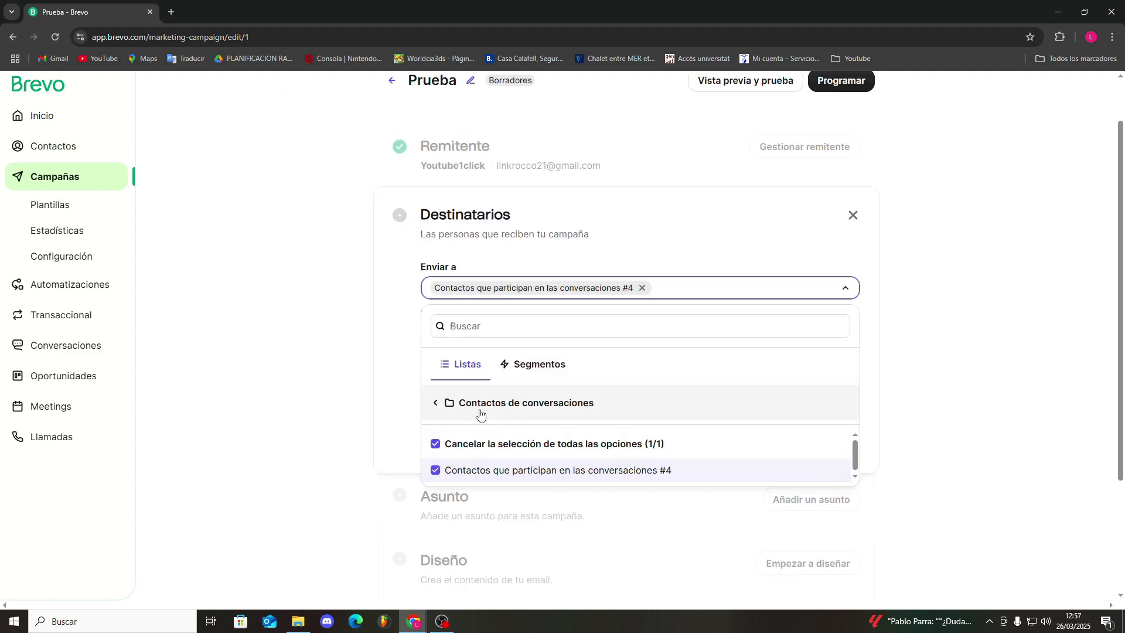
left_click(398, 341)
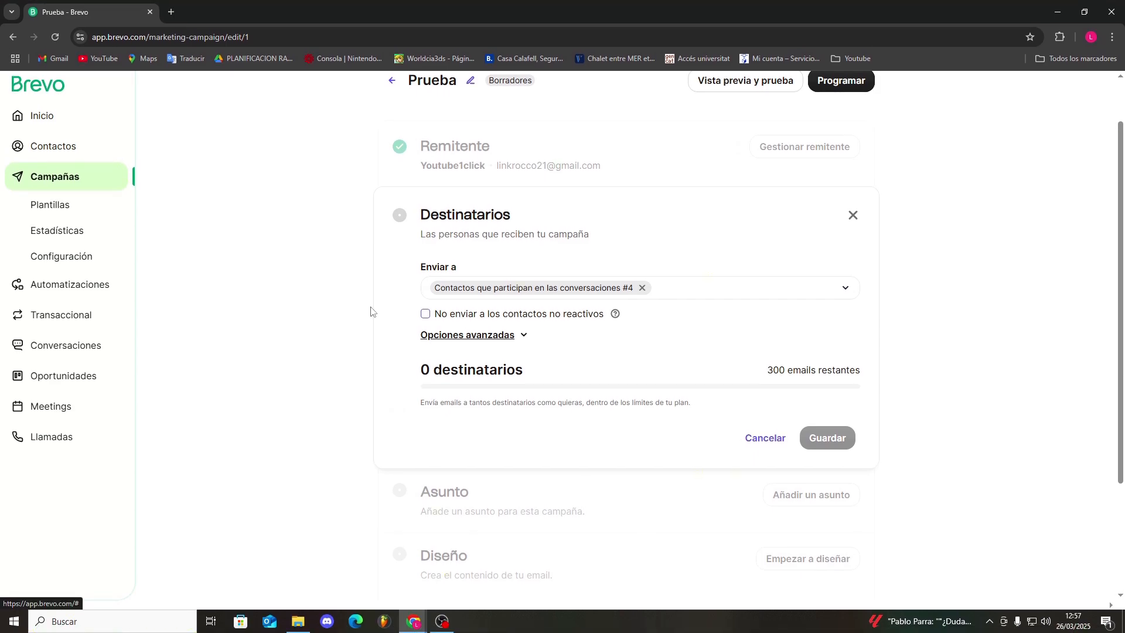
Try an advanced recipient filter for email campaign subscriptions set to Suscrito, and close the recipient settings without saving
left_click(454, 338)
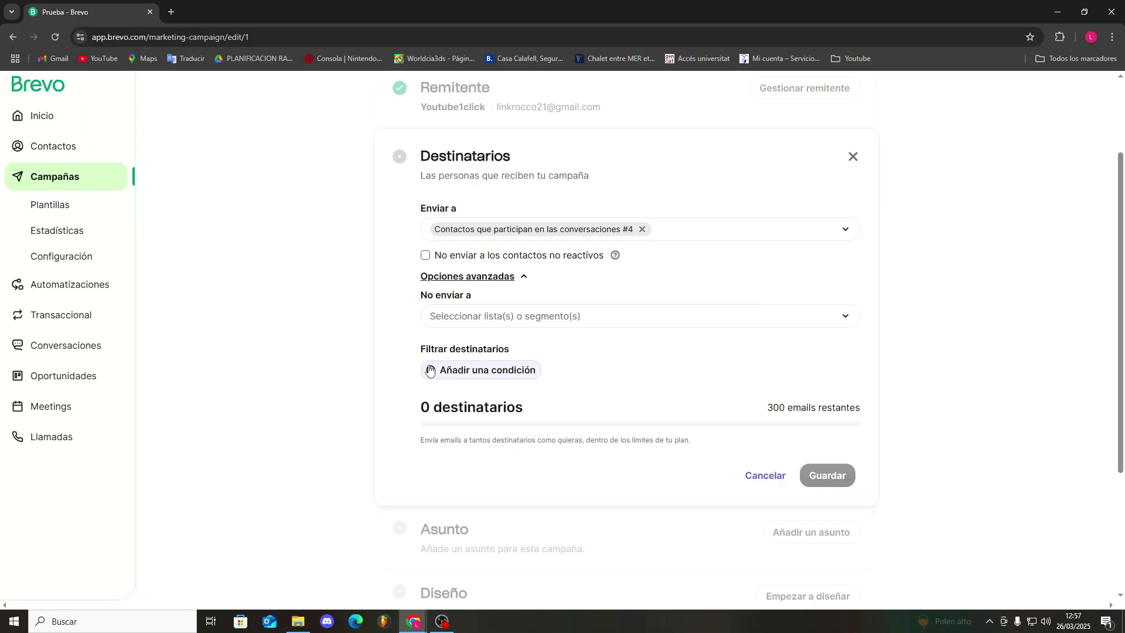
left_click(485, 370)
left_click(258, 237)
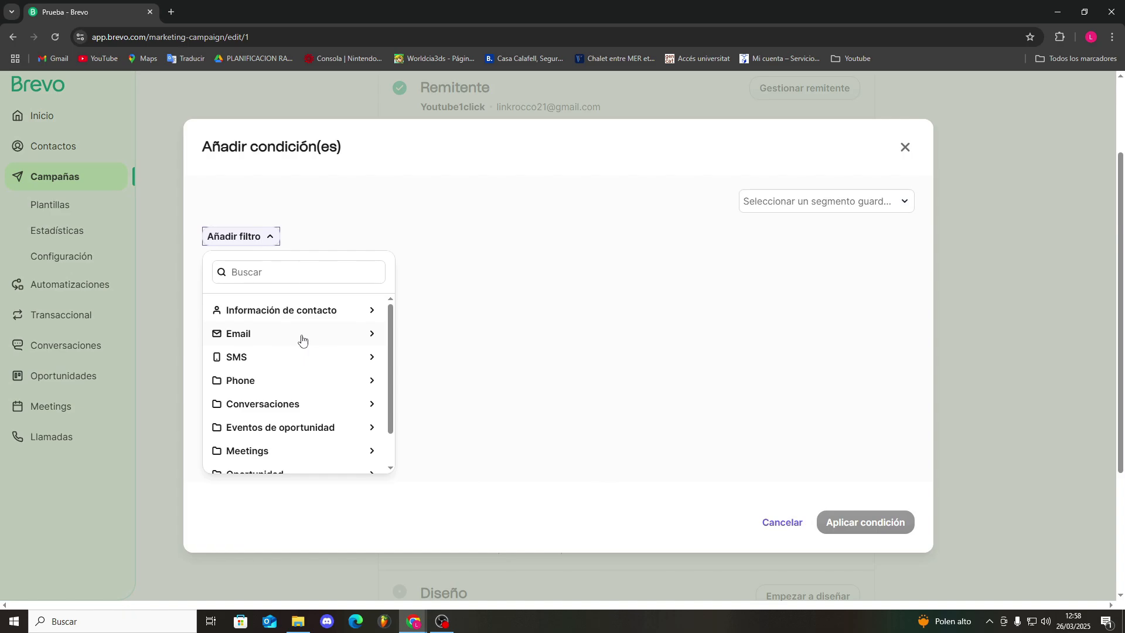
left_click(276, 339)
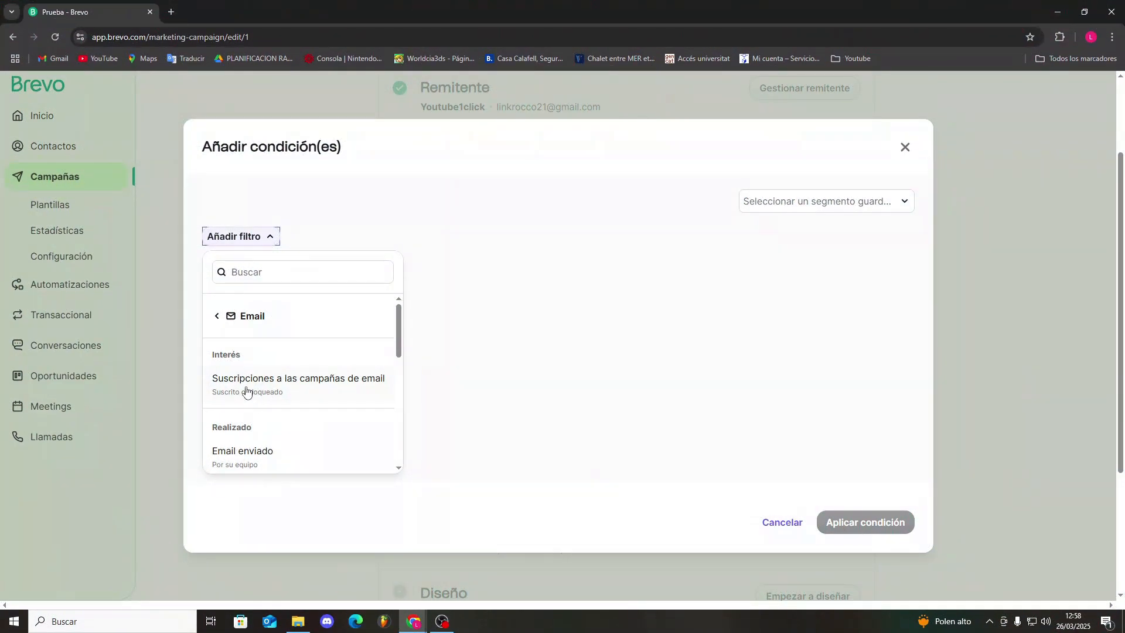
left_click(289, 392)
scroll(289, 392, "down", 2)
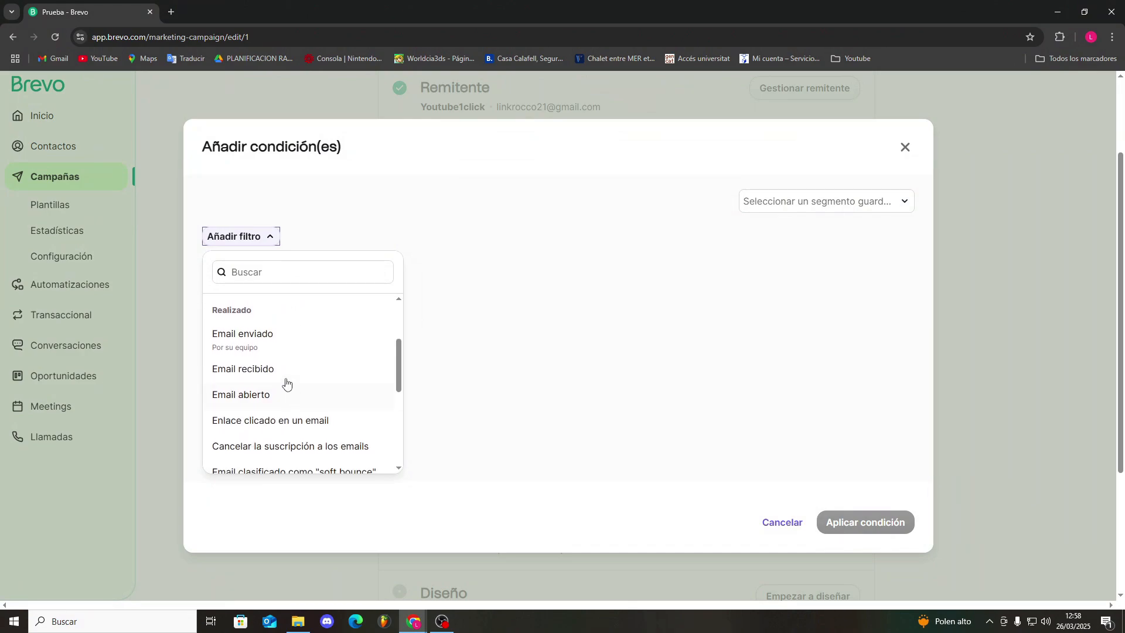
left_click(220, 325)
left_click(553, 414)
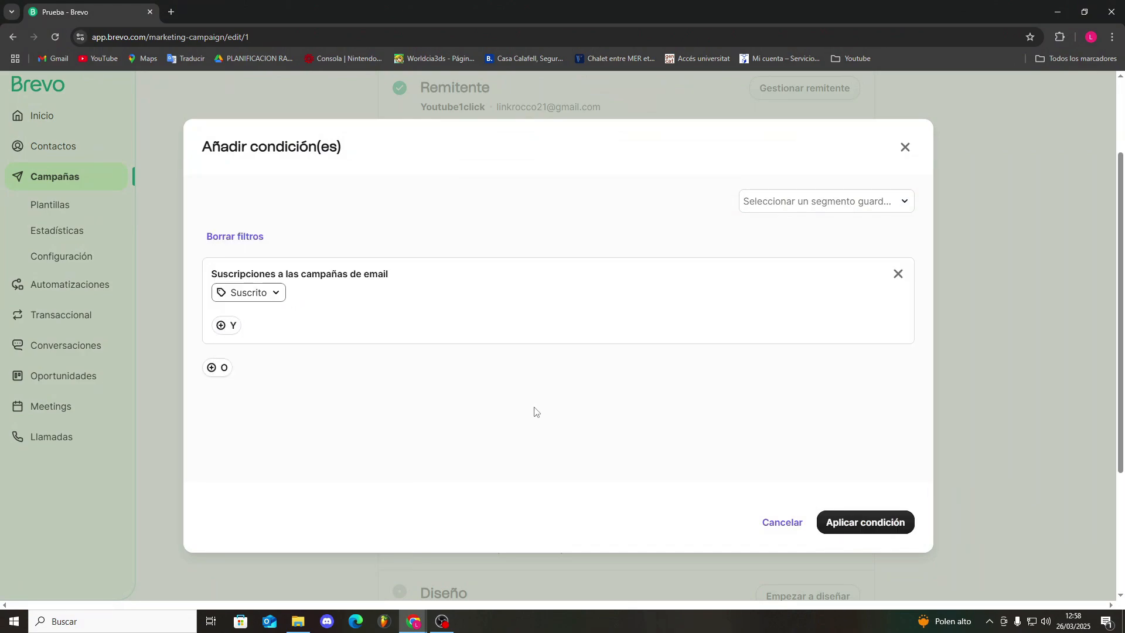
left_click(216, 328)
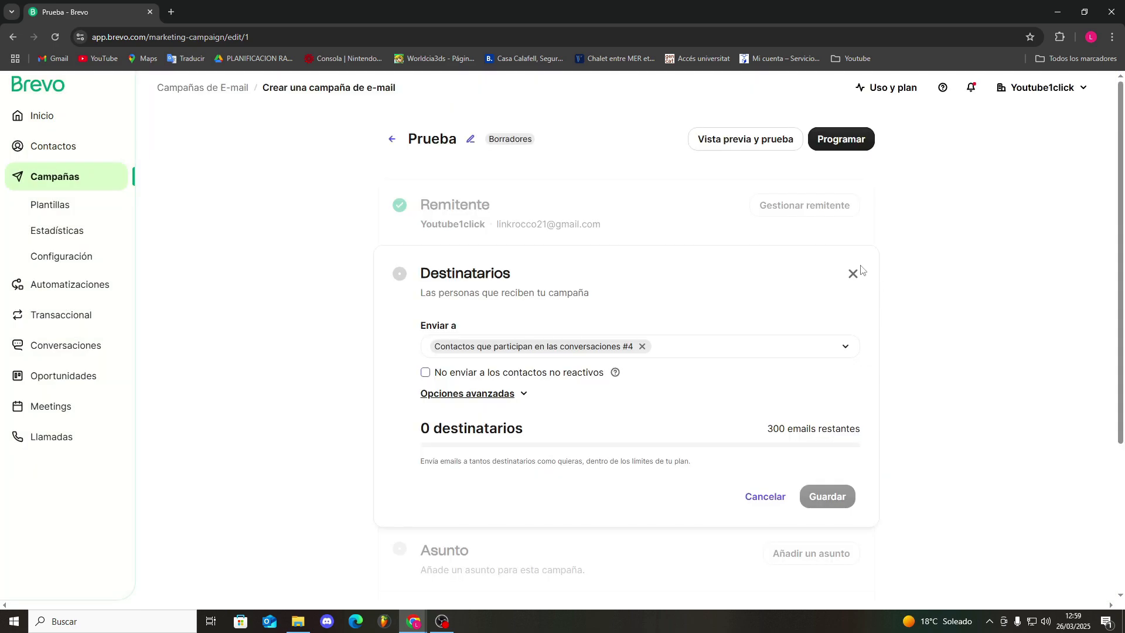
left_click(853, 274)
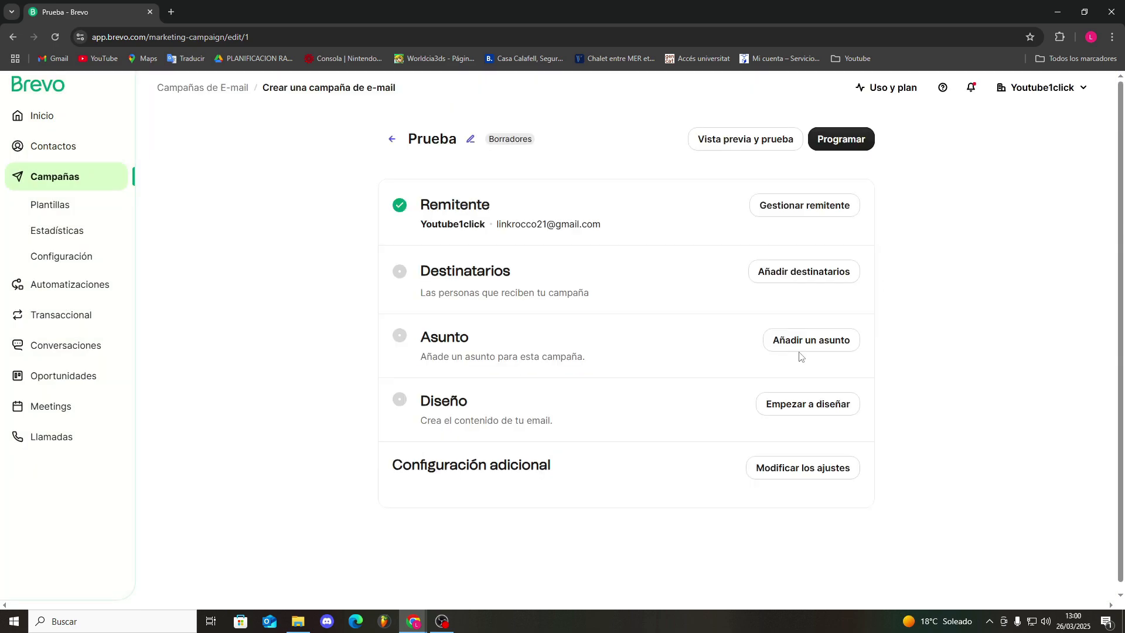
Set the campaign's subject to "Prueba" and its preview text to "Hola buenas", and save them
left_click(798, 346)
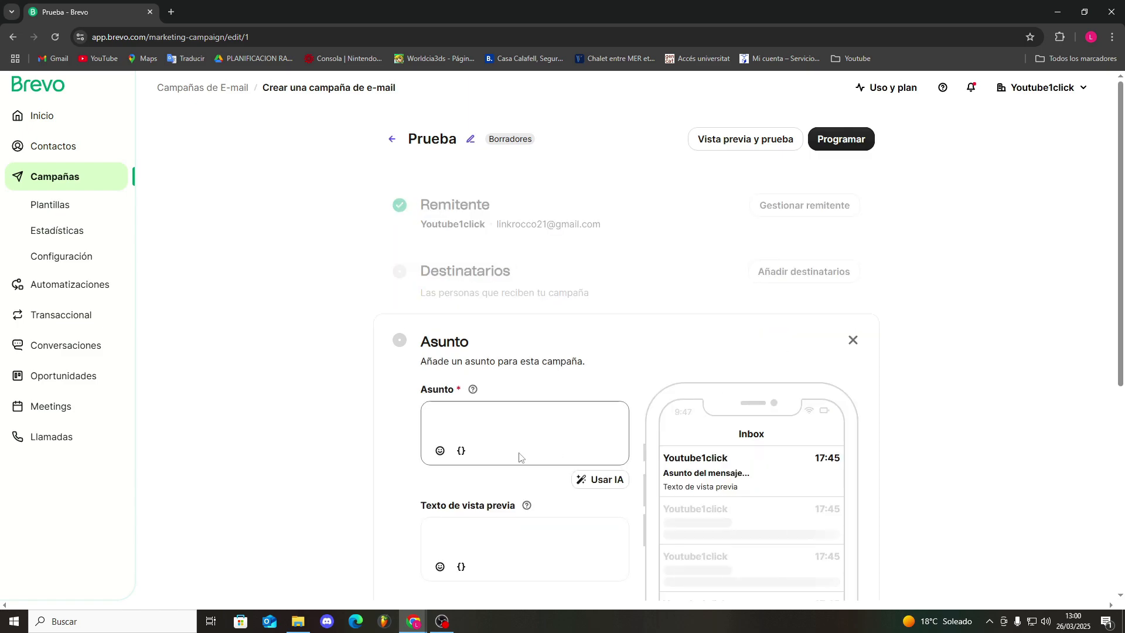
scroll(521, 448, "down", 2)
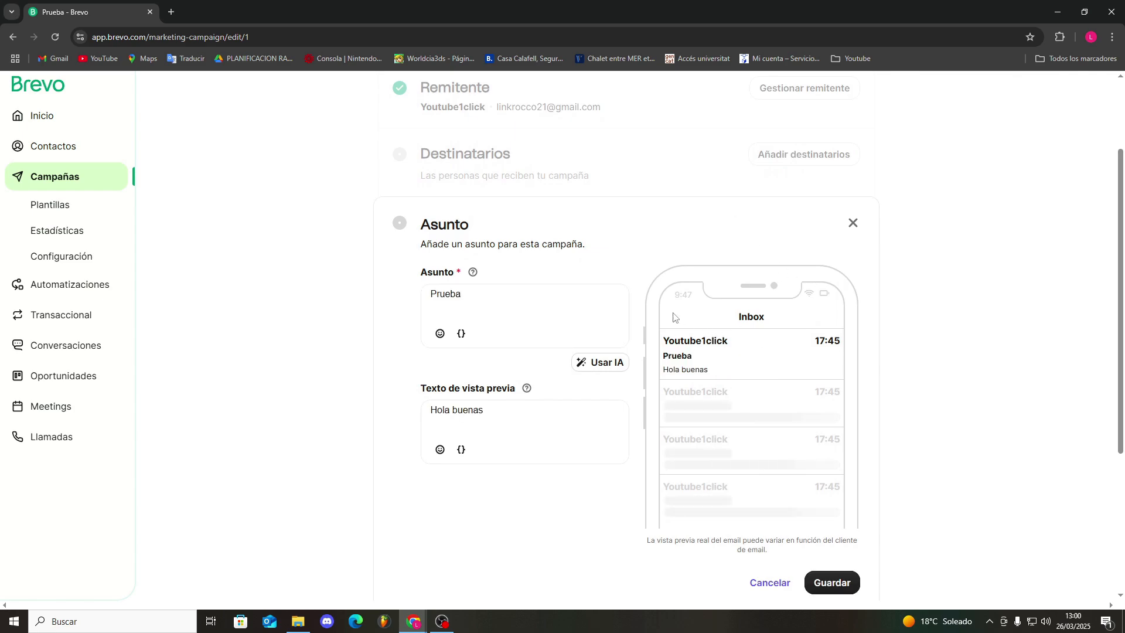
scroll(699, 331, "down", 2)
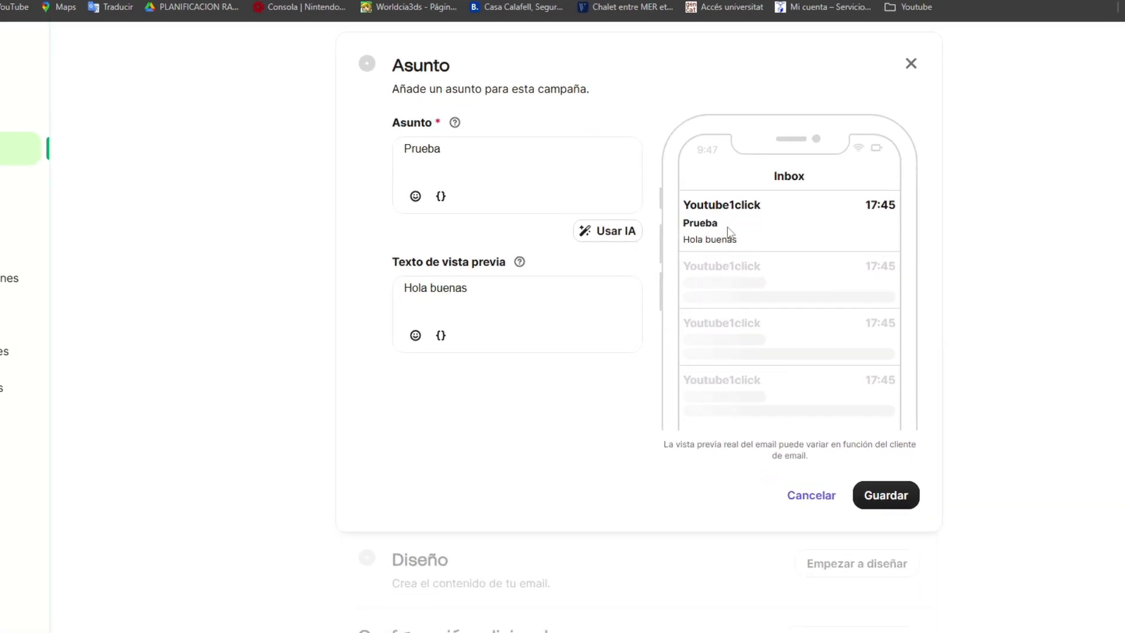
left_click(832, 465)
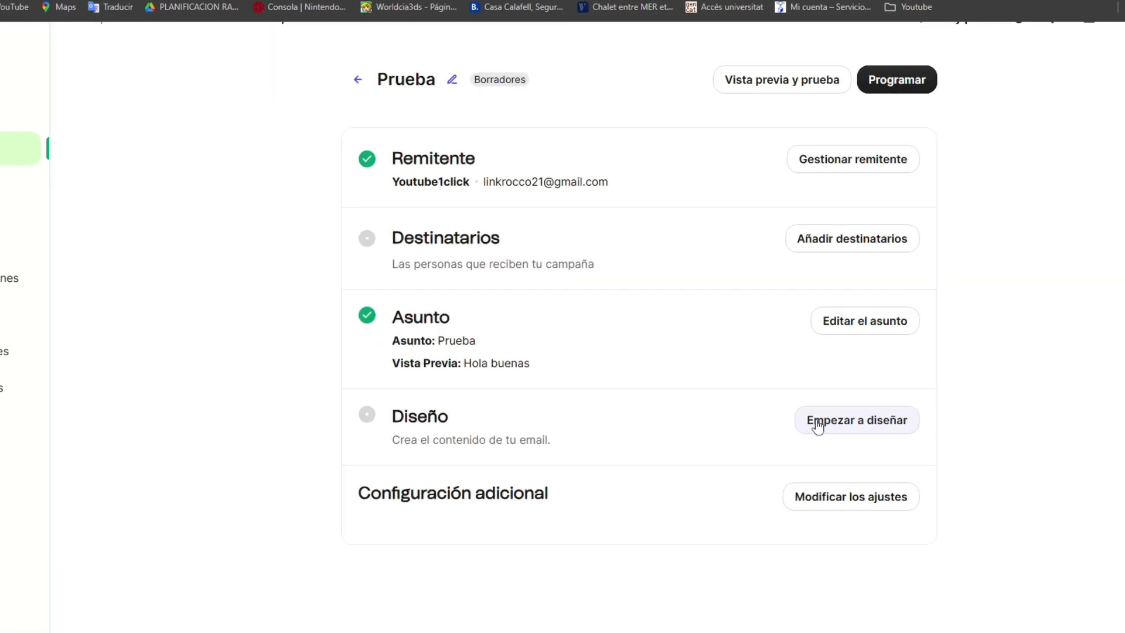
Start the email design from the gallery template Product Highlights #1 and dismiss the editor's introduction message
left_click(816, 426)
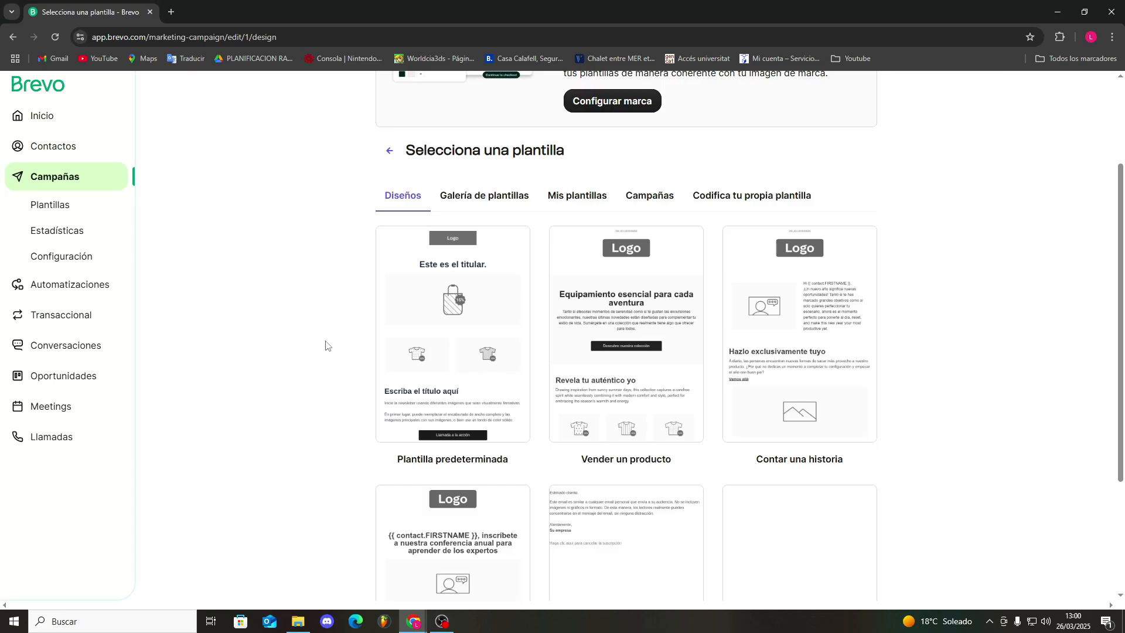
left_click(483, 195)
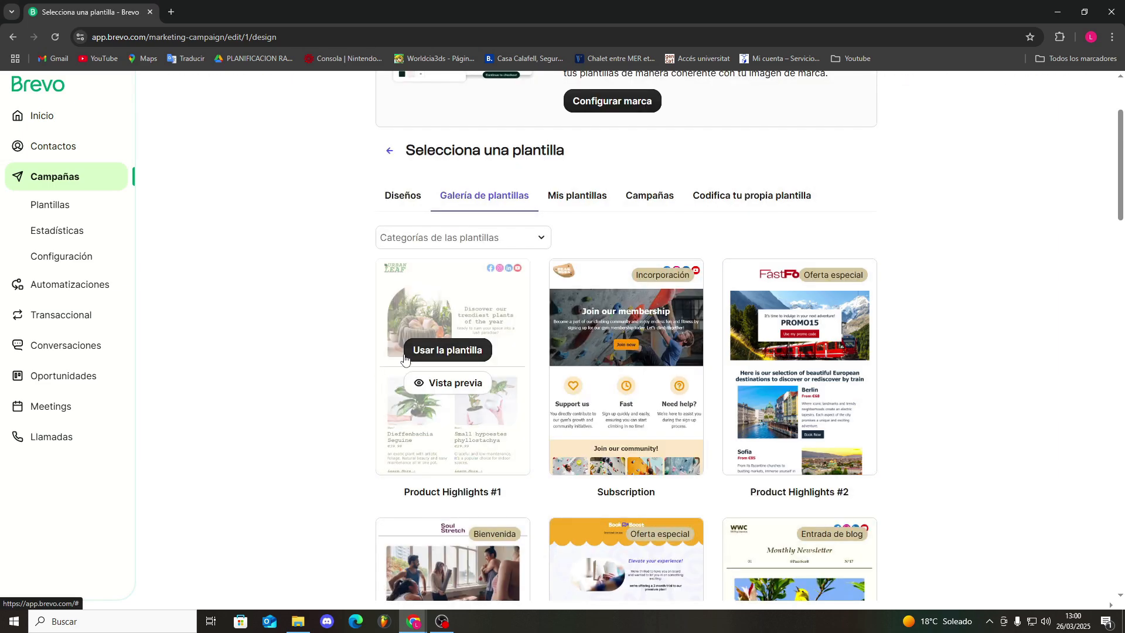
scroll(254, 341, "down", 6)
scroll(251, 340, "up", 8)
scroll(598, 422, "down", 2)
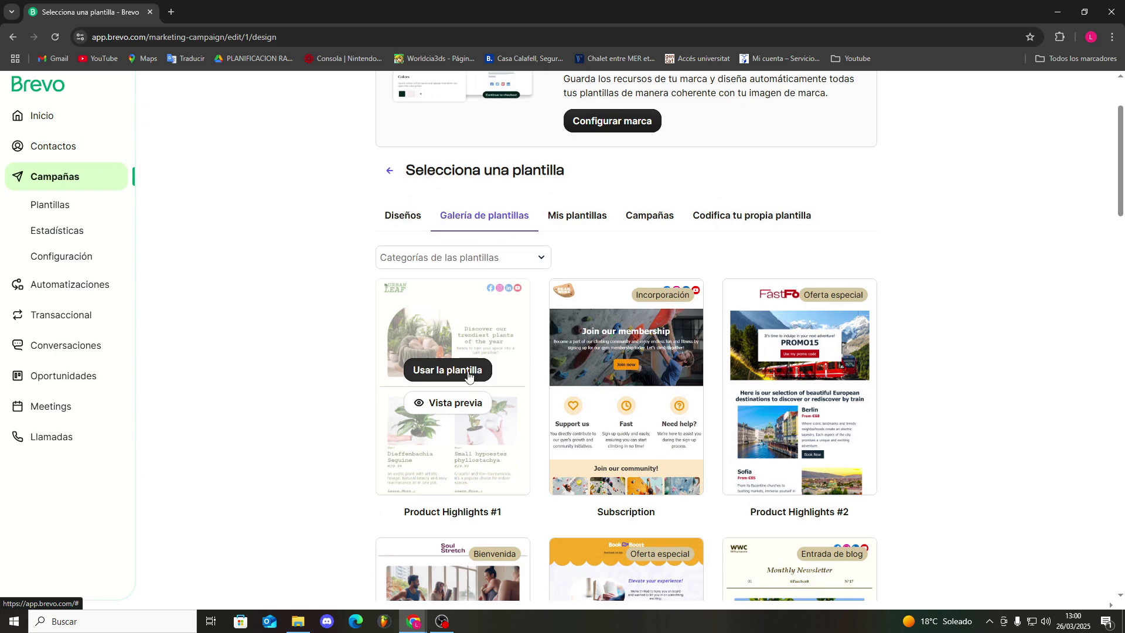
left_click(468, 376)
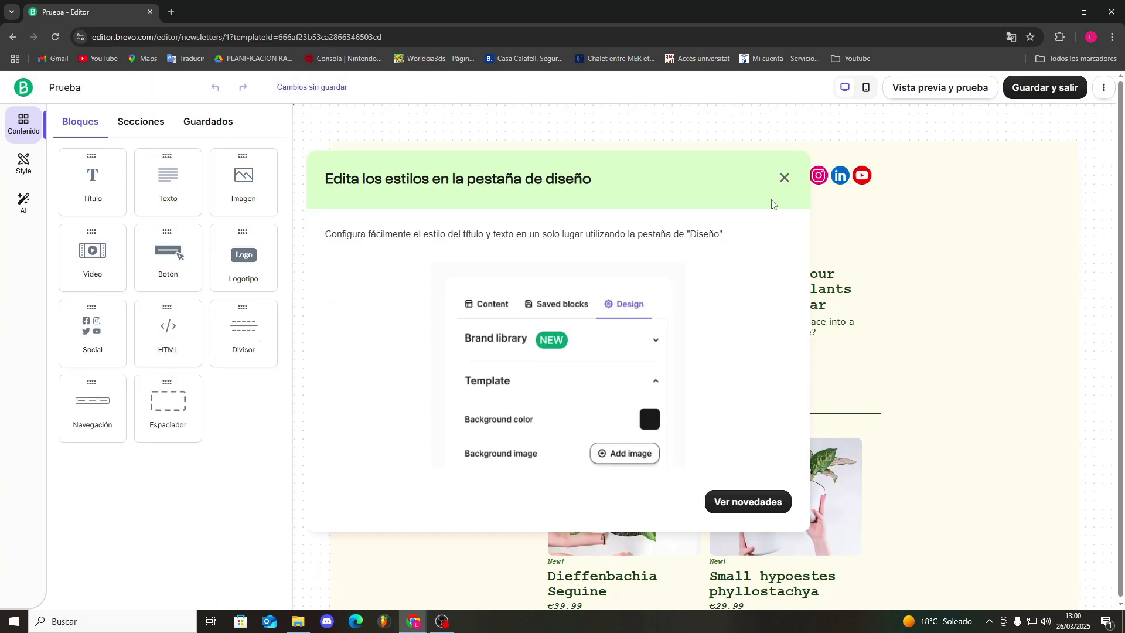
left_click(784, 177)
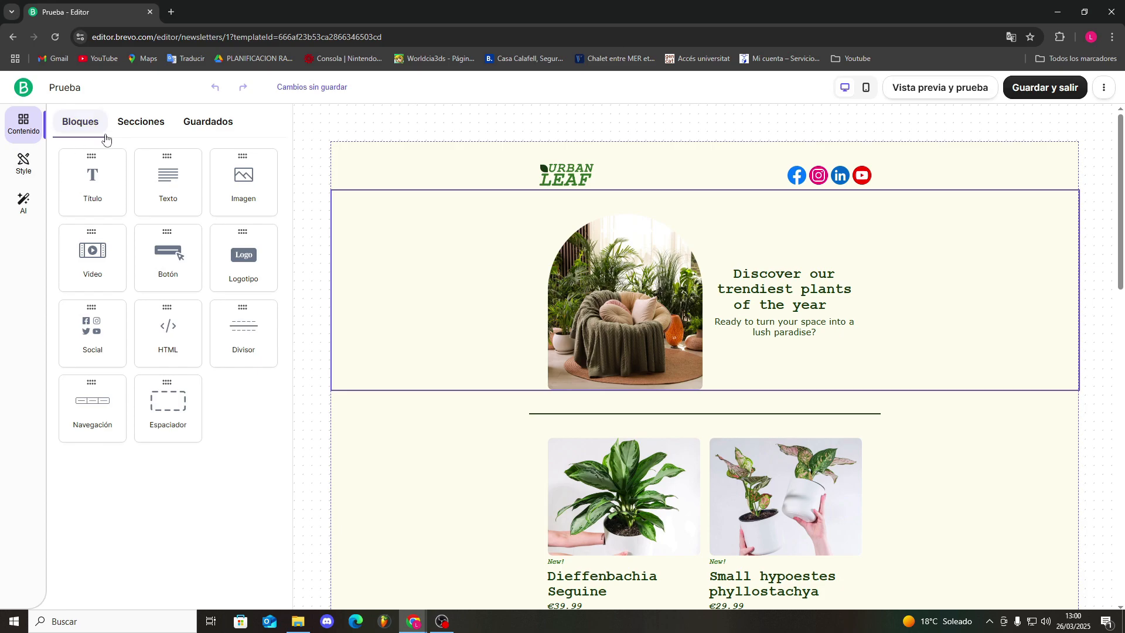
Look through the predesigned sections and the header's social link settings, and save the design to return to the campaign
left_click(98, 102)
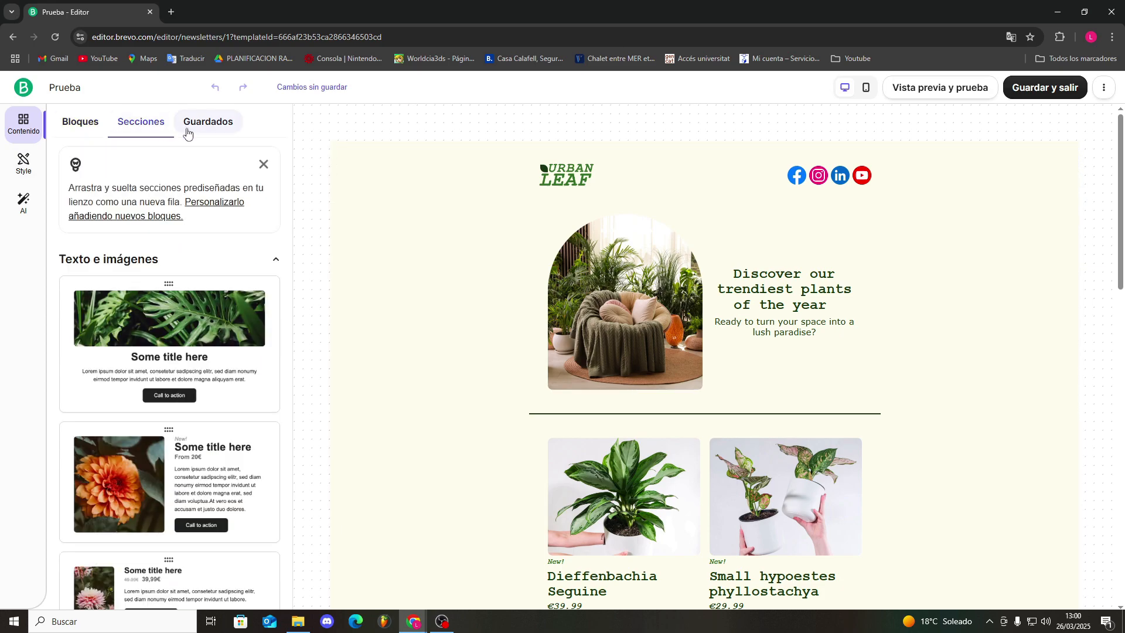
left_click(73, 120)
left_click(792, 178)
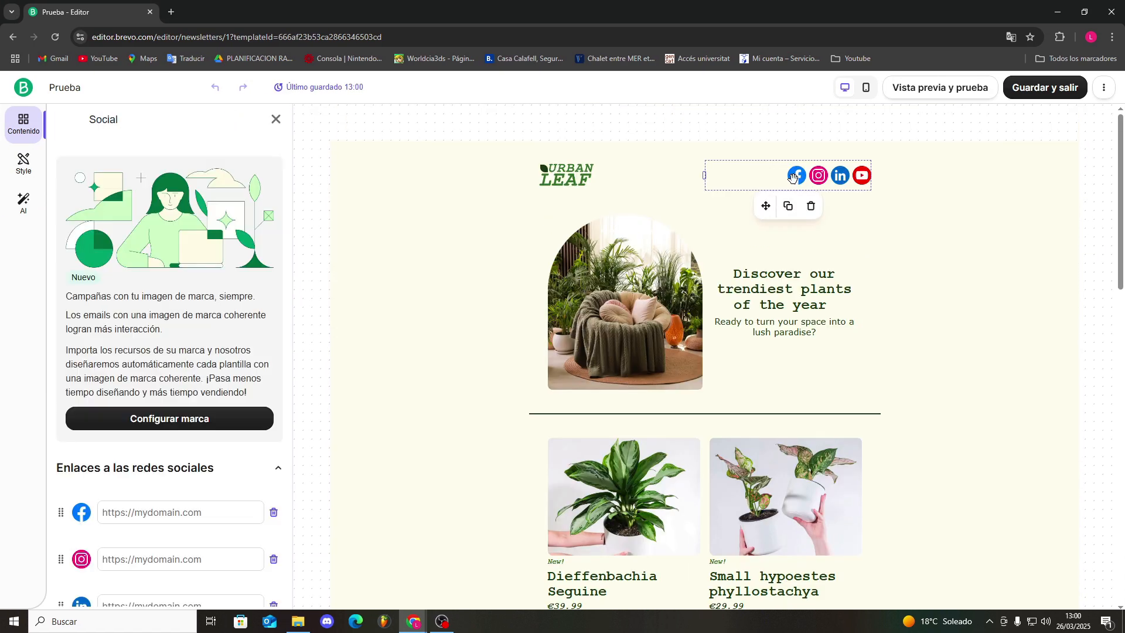
scroll(218, 451, "down", 1)
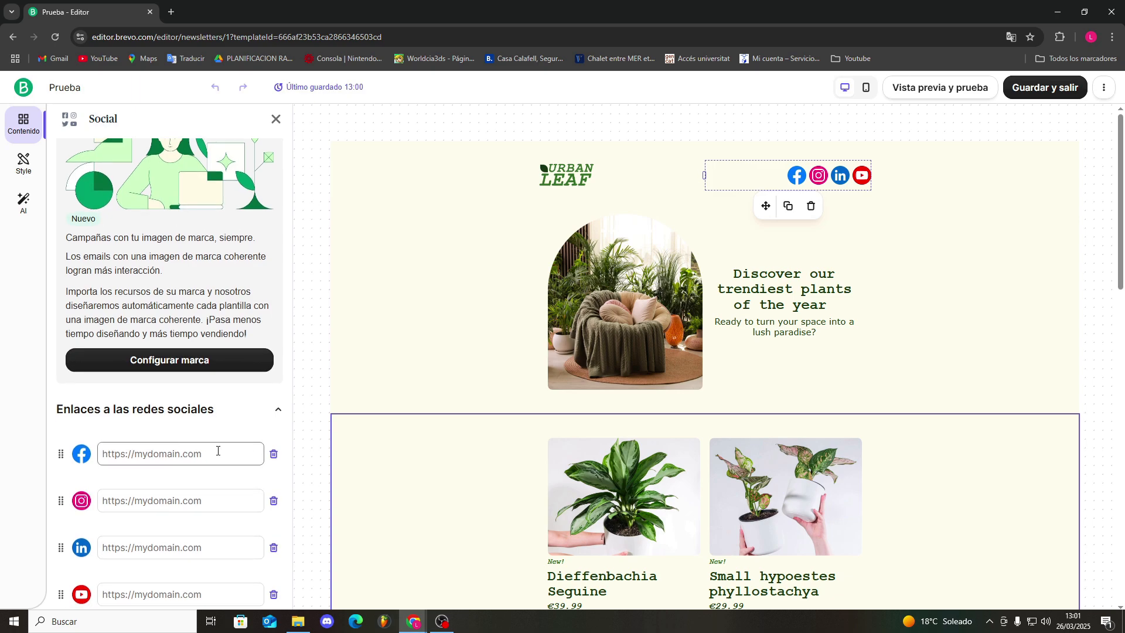
scroll(171, 470, "down", 3)
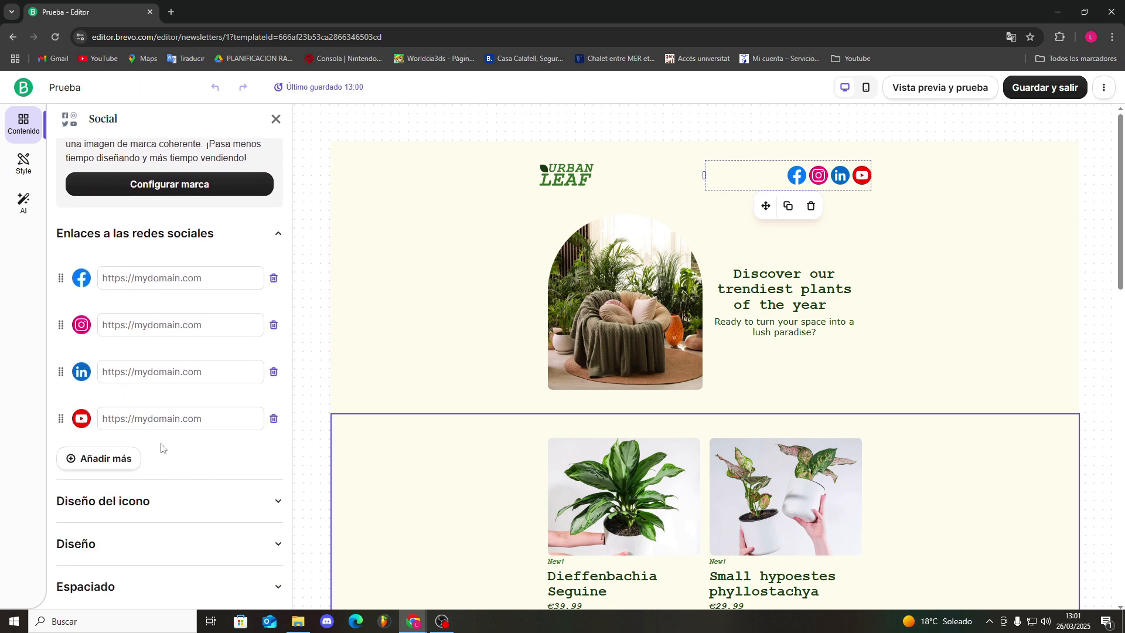
scroll(167, 451, "down", 1)
left_click(257, 437)
left_click(260, 434)
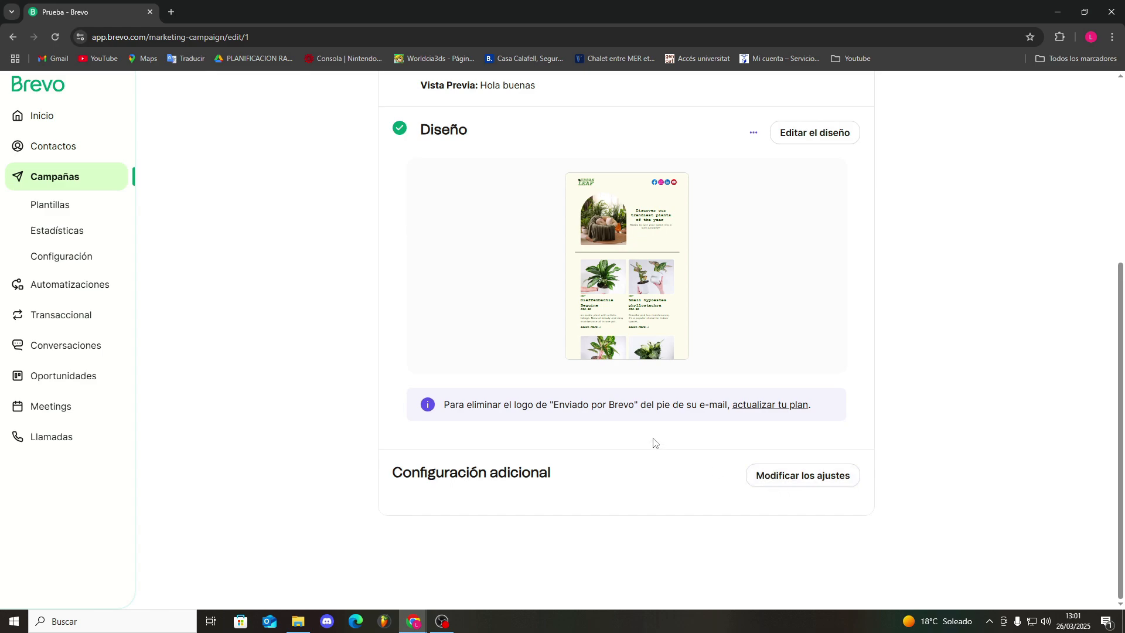
Review the campaign's additional settings, switching Google Analytics tracking on and off again, and leave the section
left_click(802, 475)
scroll(529, 502, "down", 2)
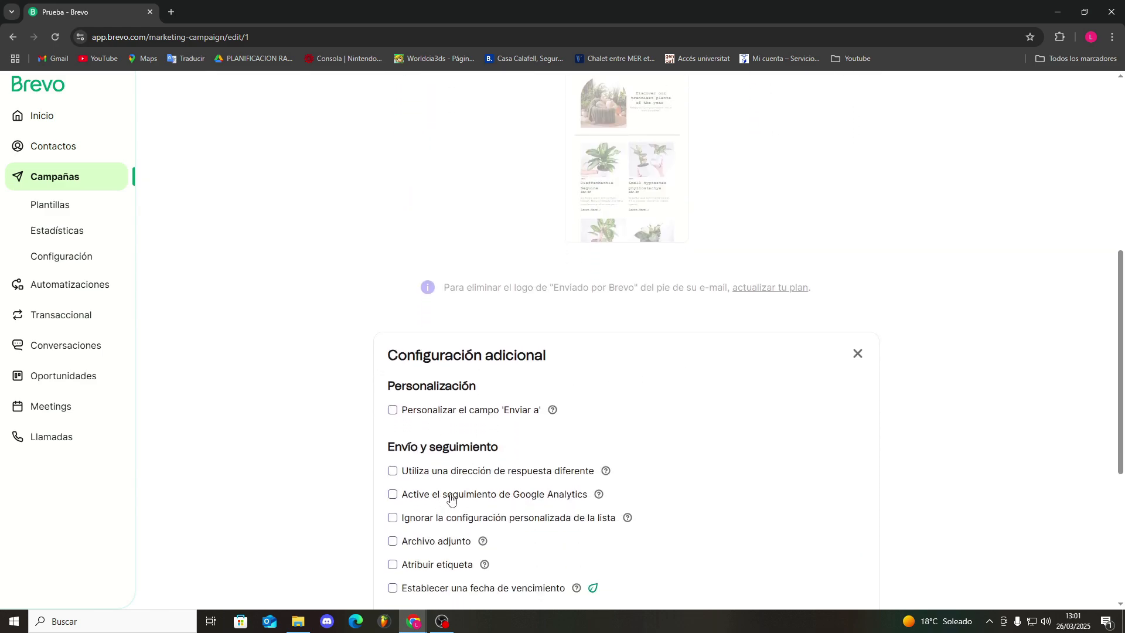
scroll(656, 439, "down", 1)
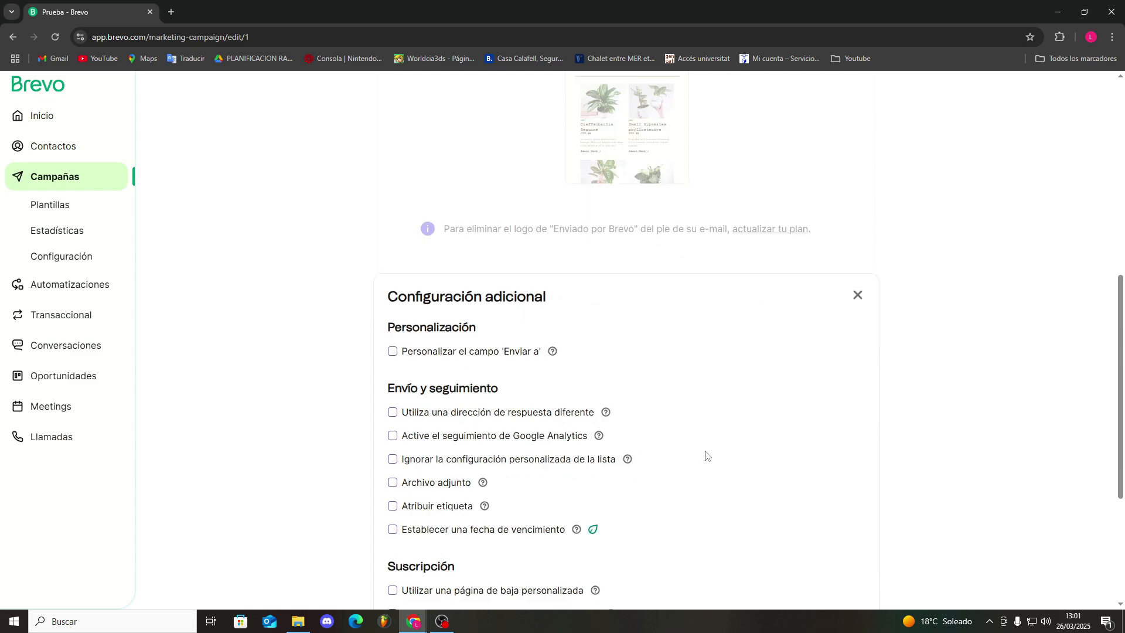
left_click(392, 436)
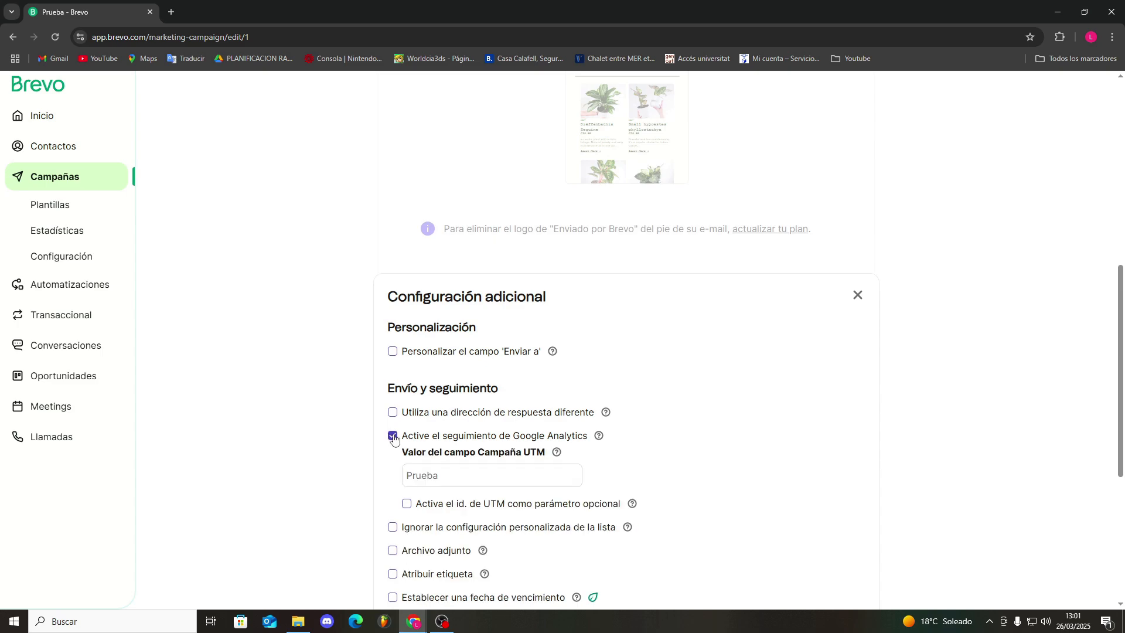
left_click(392, 436)
scroll(597, 488, "down", 4)
scroll(698, 493, "up", 6)
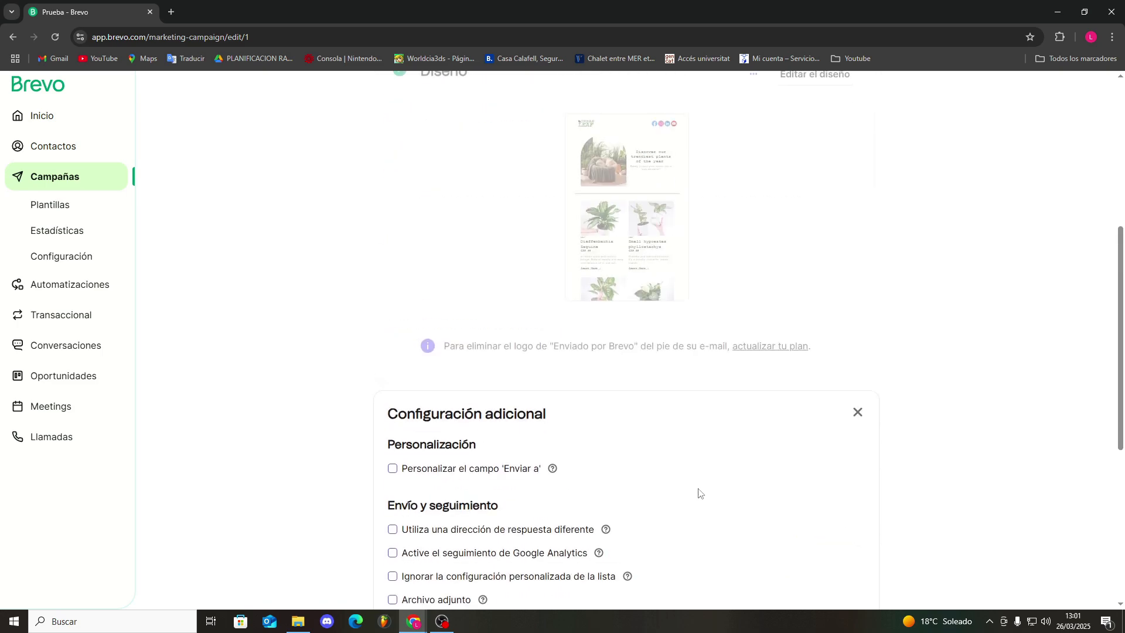
scroll(688, 491, "down", 4)
left_click(837, 554)
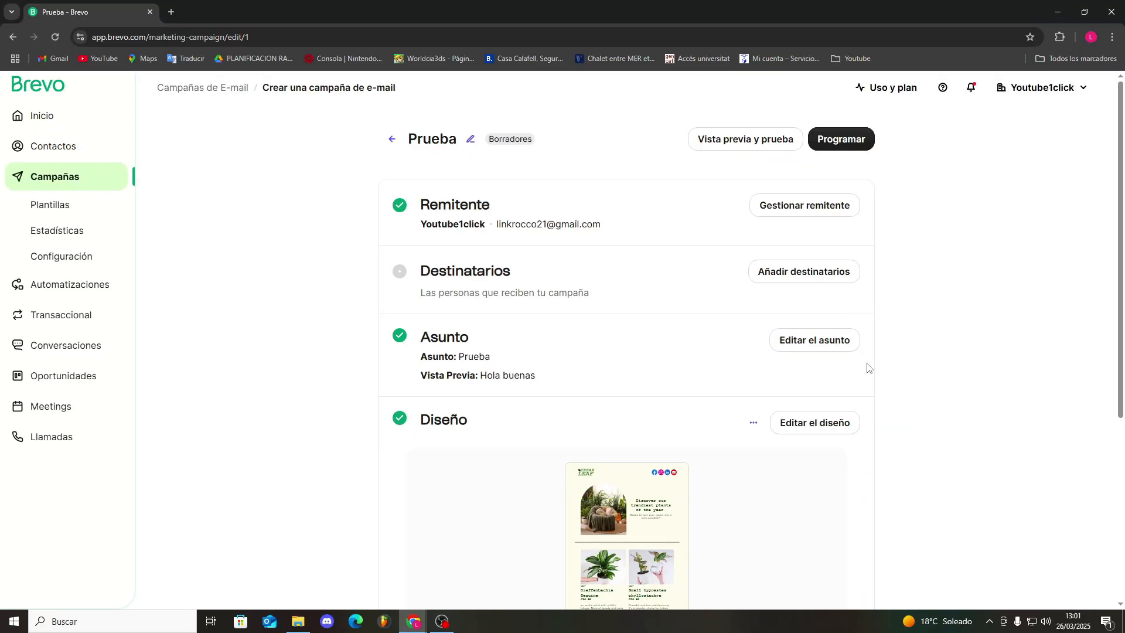
Try to schedule the campaign, and open its recipient selection and close it without choosing a list
left_click(829, 138)
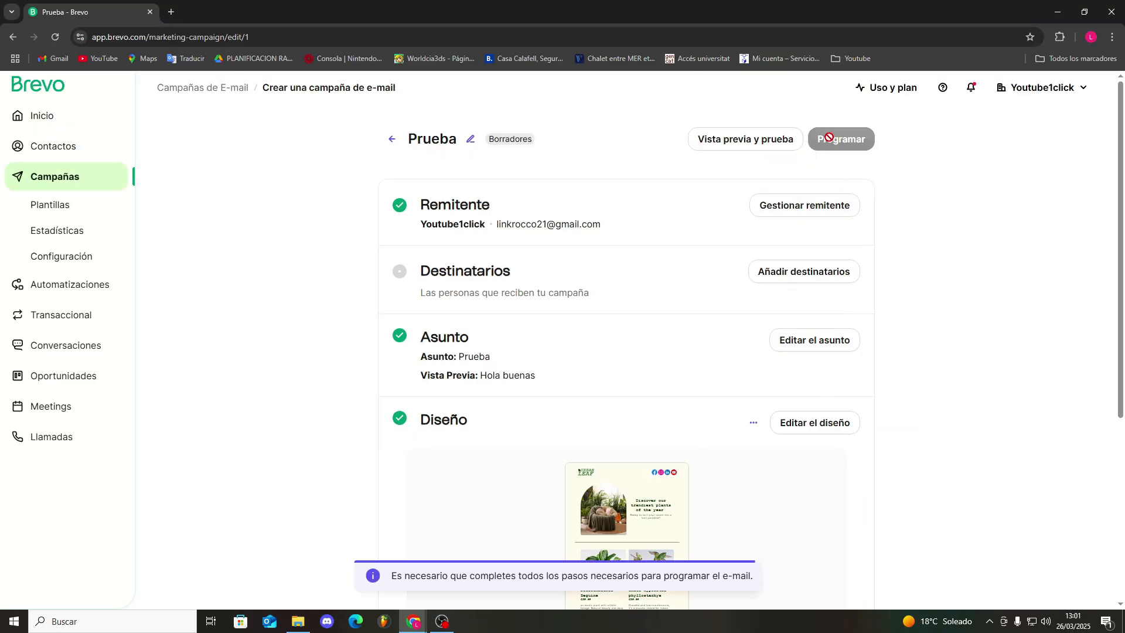
left_click(797, 283)
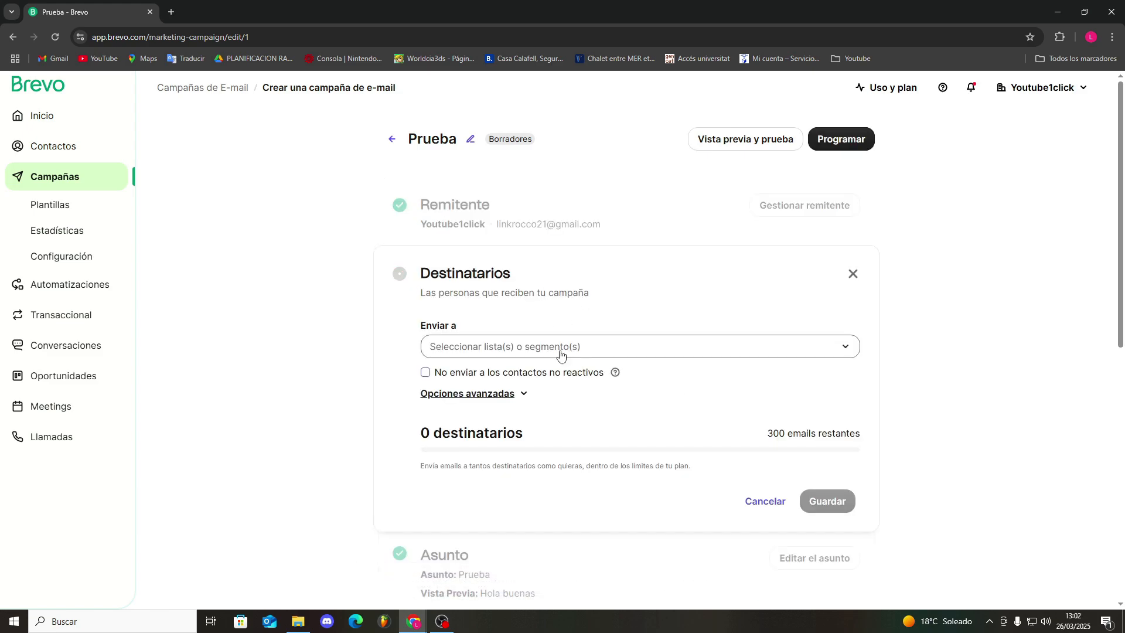
left_click(519, 349)
left_click(851, 229)
left_click(912, 265)
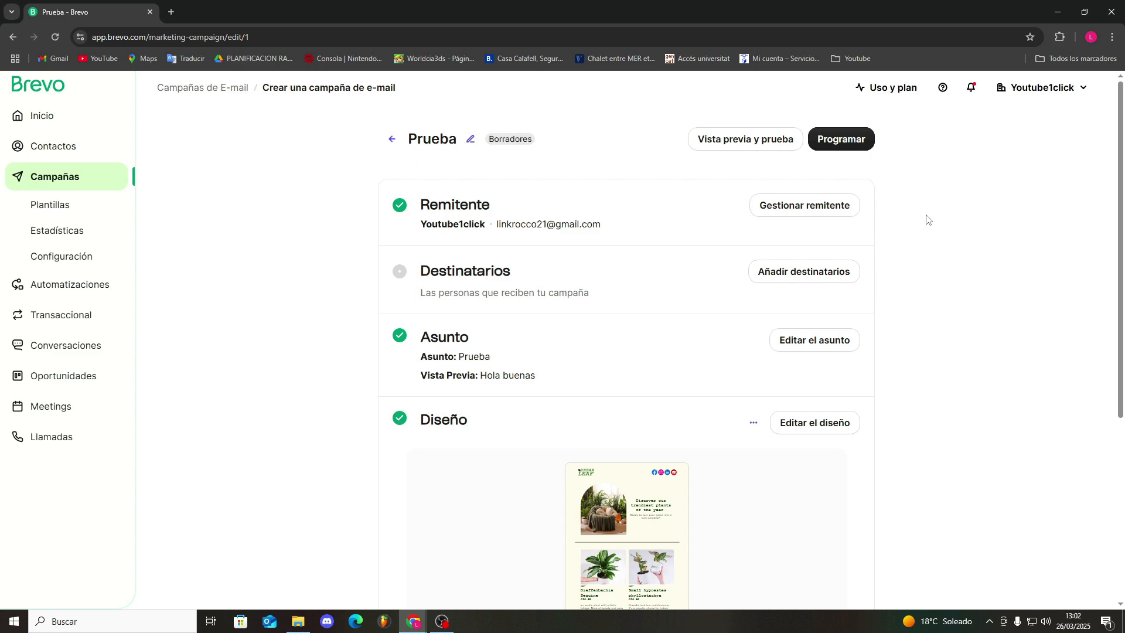
Look over the campaign summary and the available campaign types, and close the campaign creation dialog
scroll(928, 221, "down", 2)
scroll(927, 215, "up", 2)
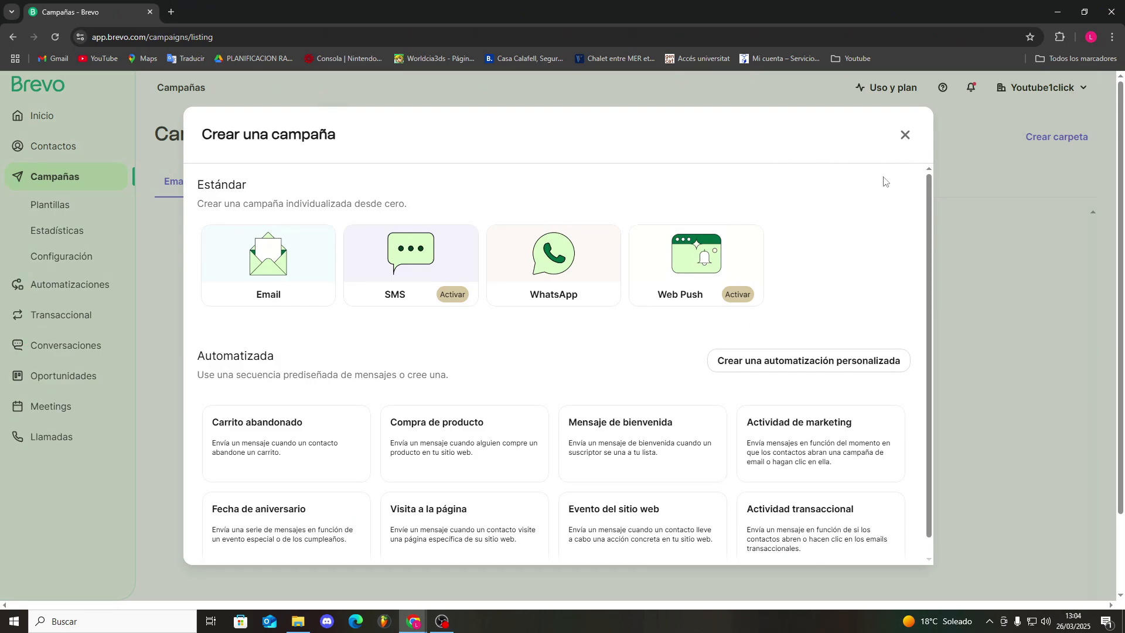
left_click(905, 135)
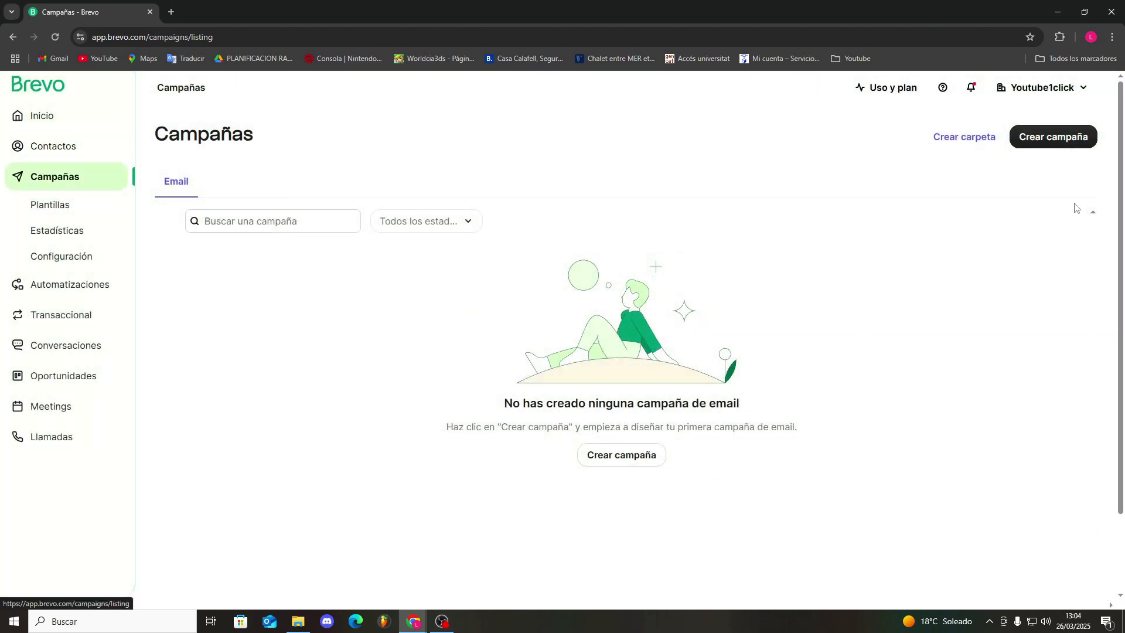
Create a new SMS campaign named "Sms prueba"
left_click(1072, 141)
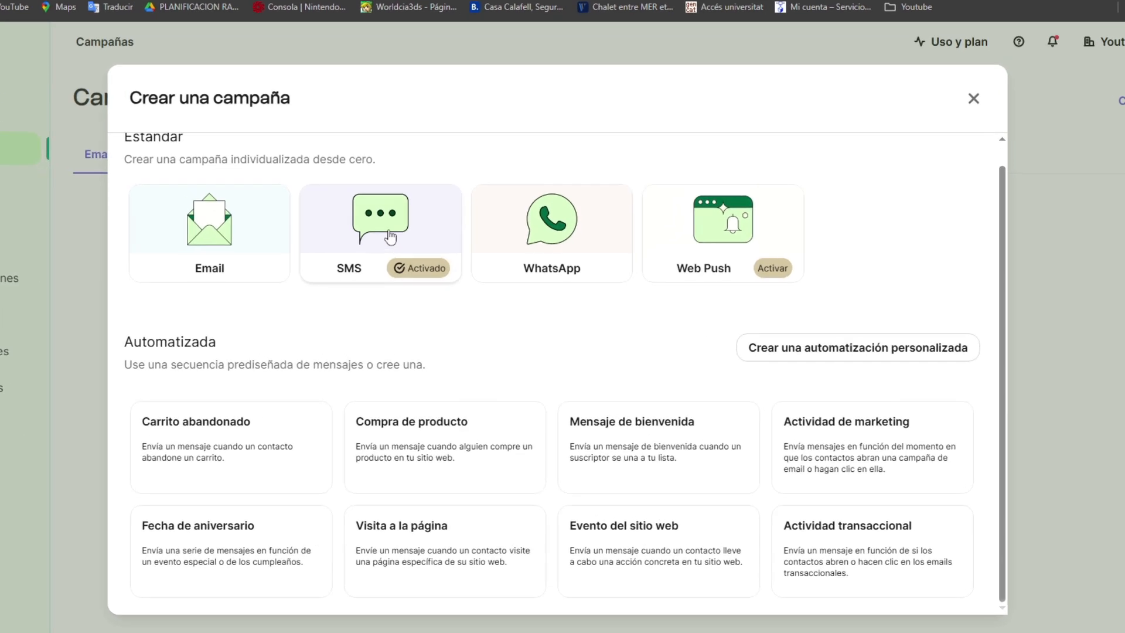
left_click(390, 238)
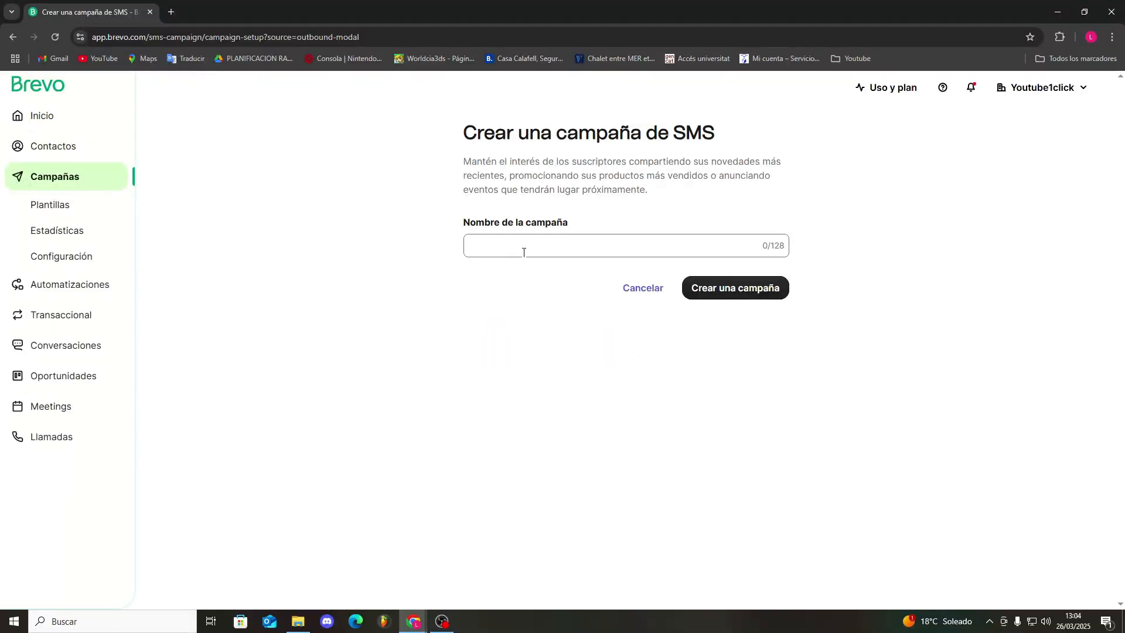
left_click(525, 251)
type("Sms prueba")
left_click(760, 295)
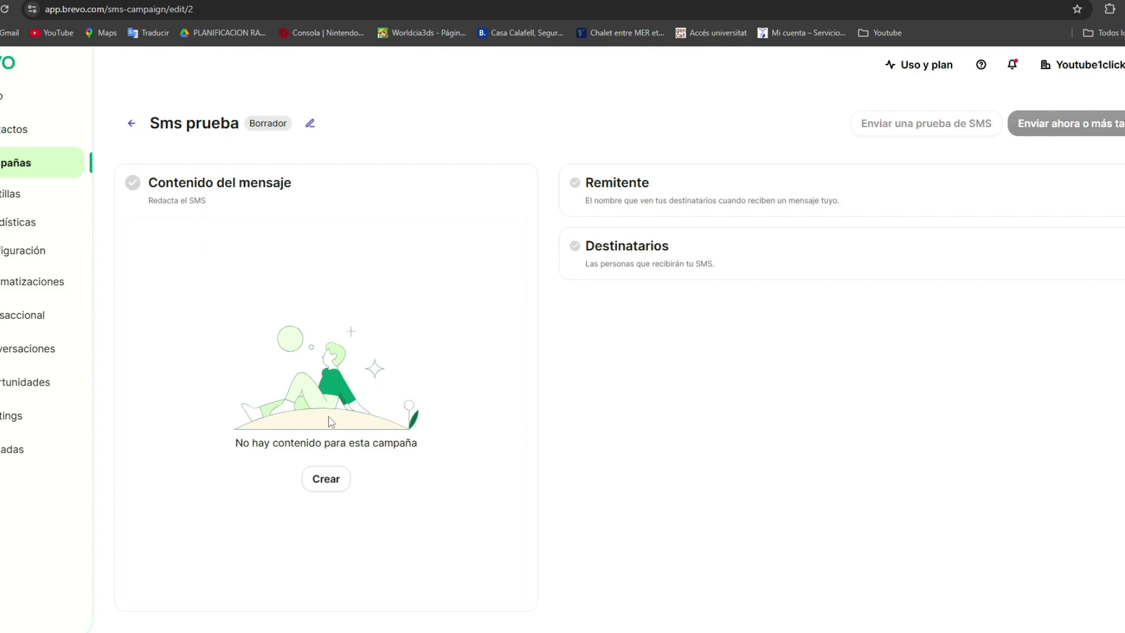
Create the SMS content with the message "Buenas, buenos dias" followed by the contact's FIRSTNAME attribute
left_click(339, 477)
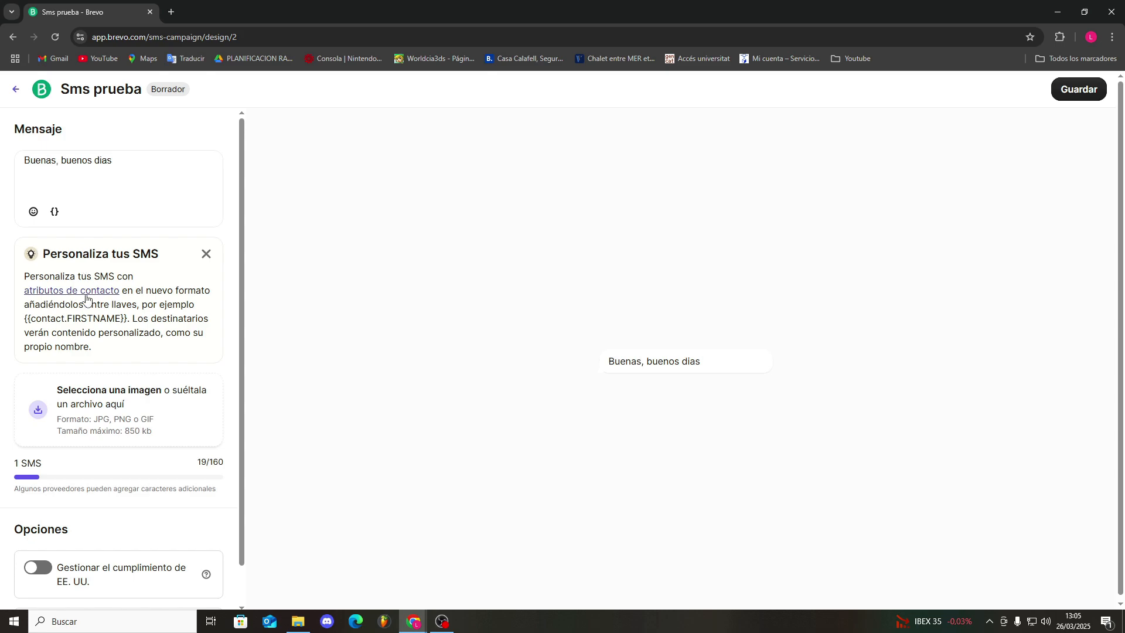
left_click_drag(23, 321, 125, 318)
left_click(126, 319)
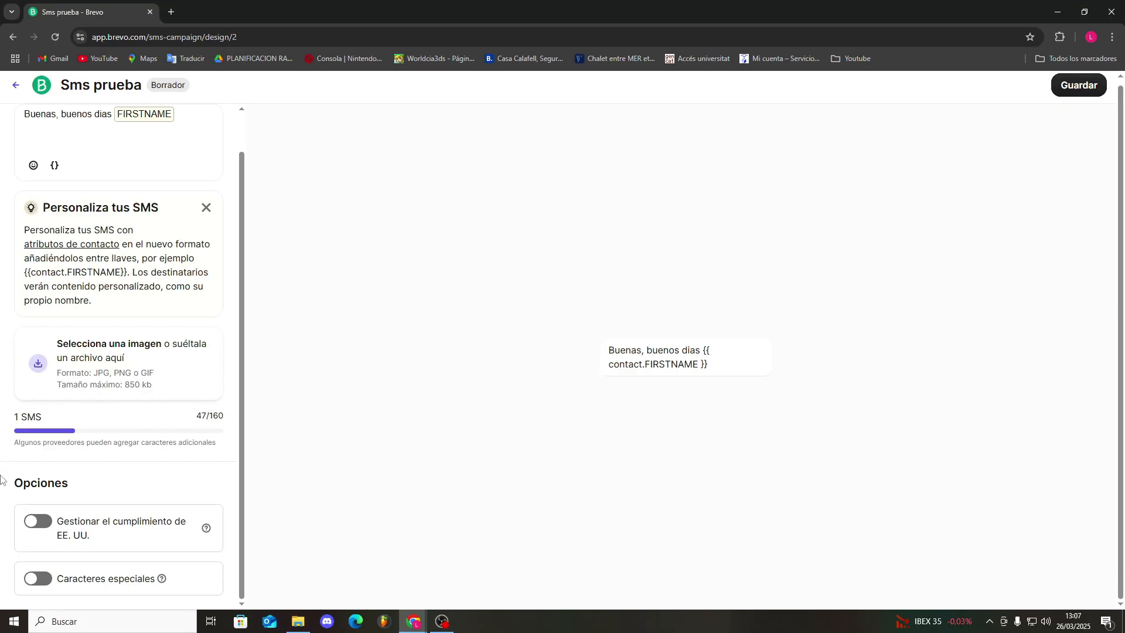
Review the message options, switching US compliance management and special characters on and off again
left_click(37, 521)
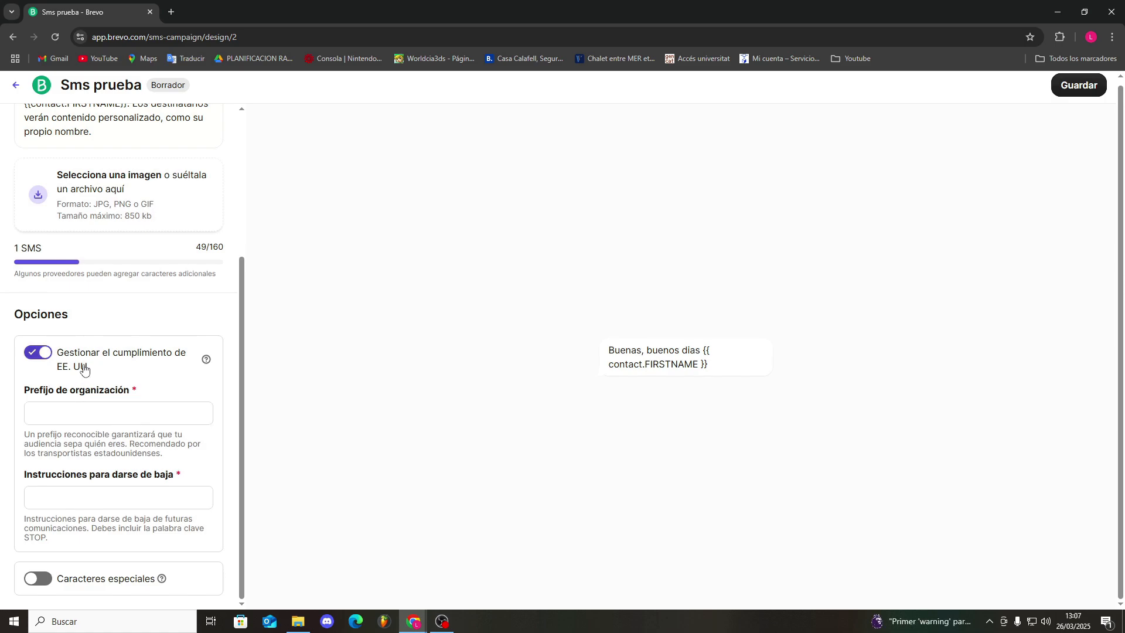
left_click(37, 352)
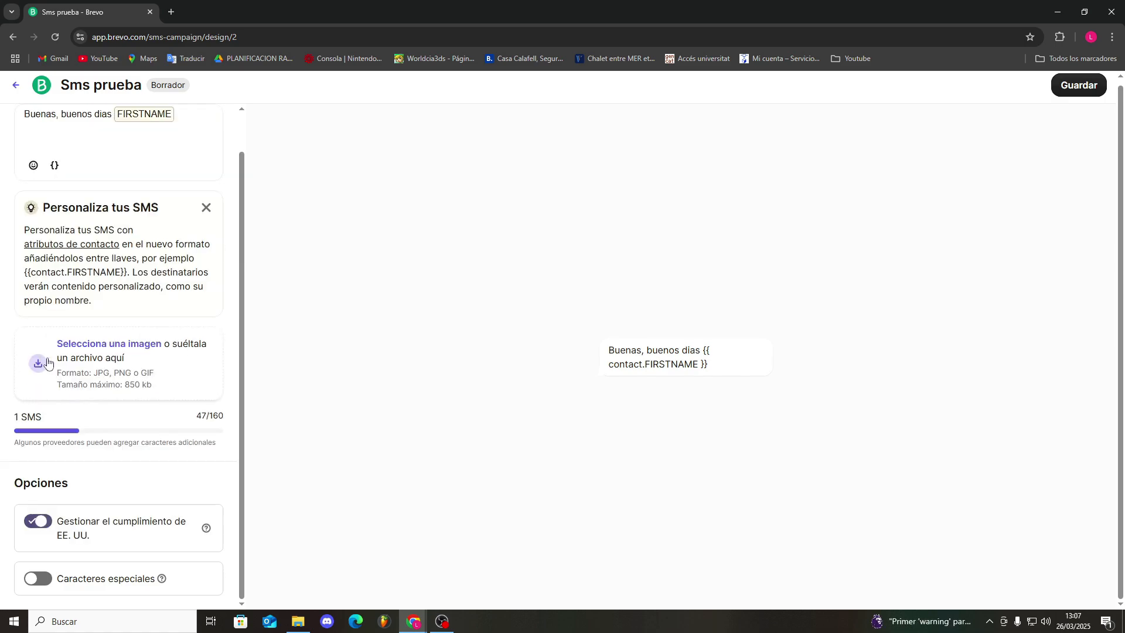
left_click(40, 579)
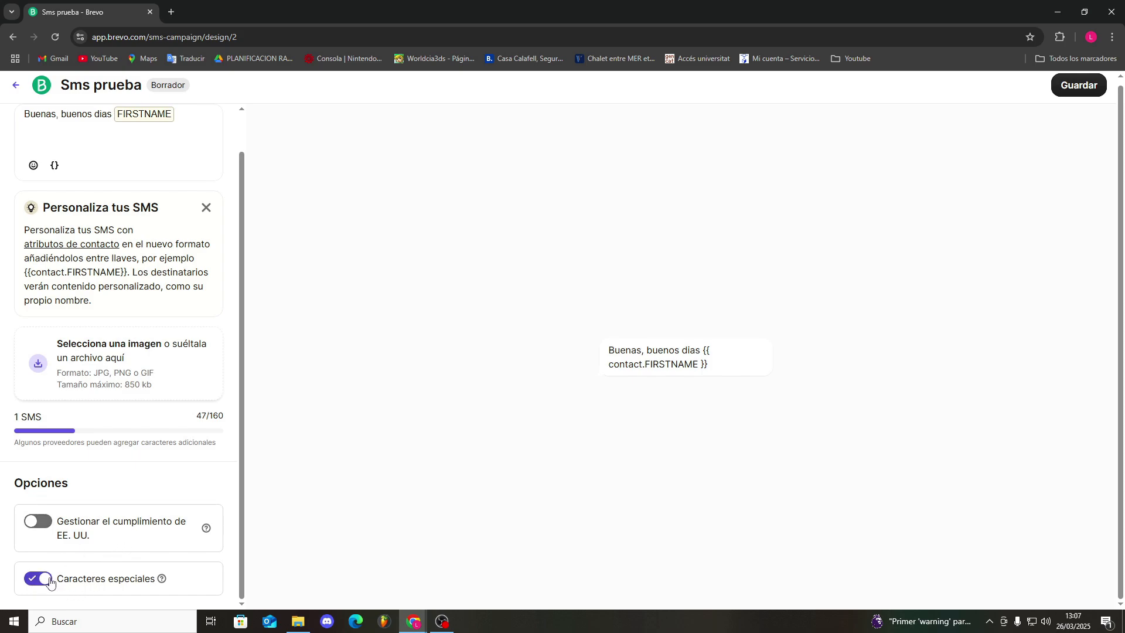
mouse_move(161, 579)
left_click(40, 580)
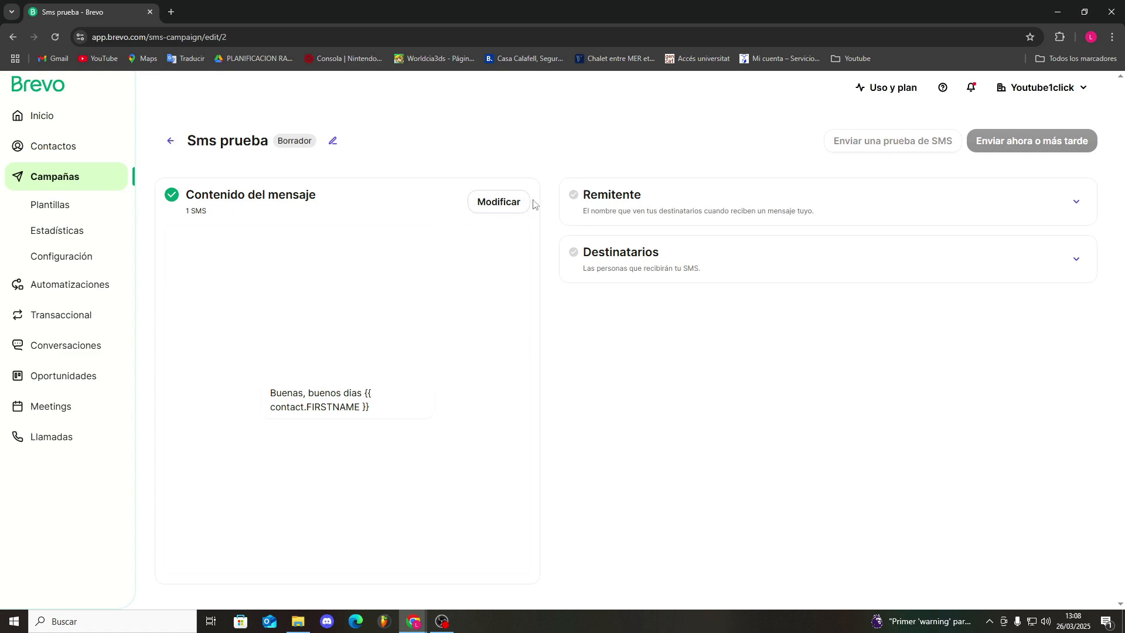
Set the SMS sender name to "Prueba" and save it
left_click(1075, 206)
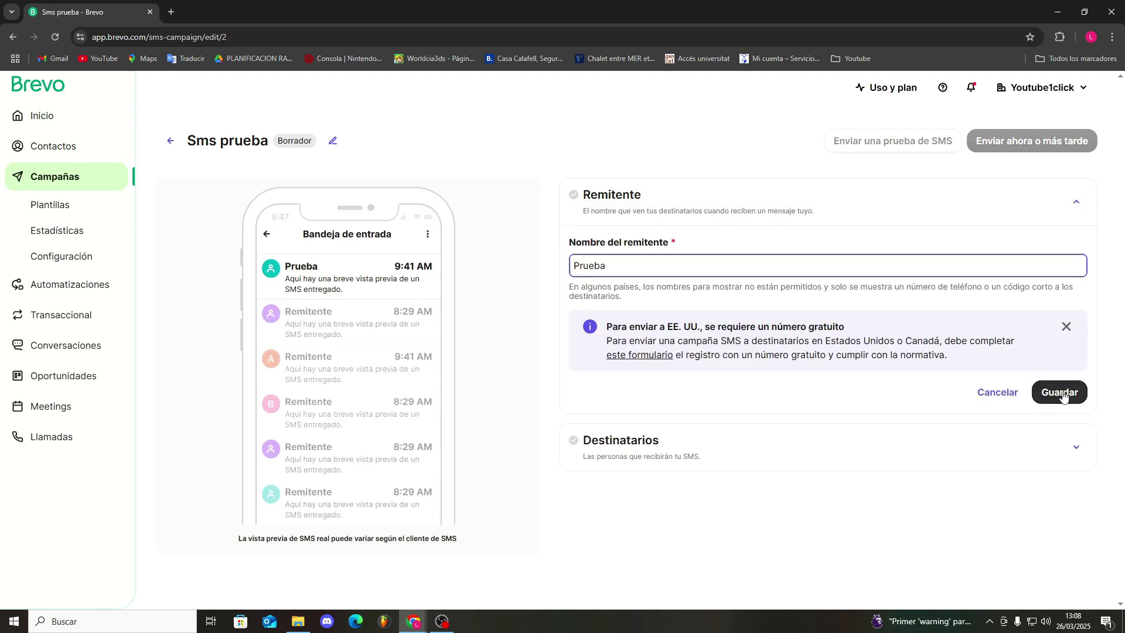
left_click(1061, 393)
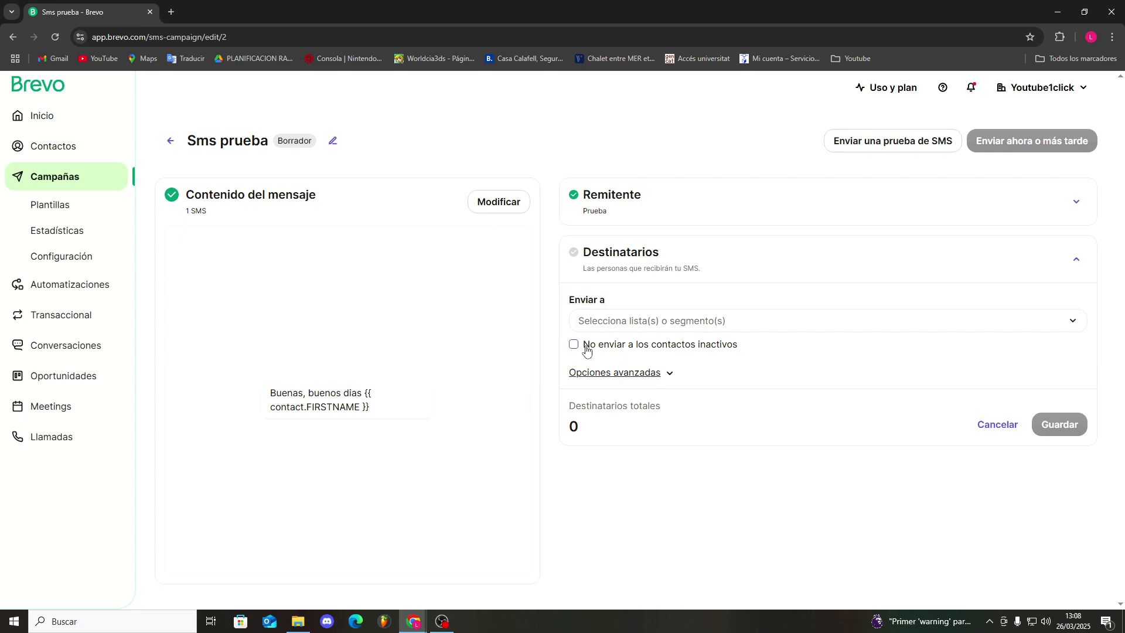
Add a recipient filter on Apellidos with the condition Contiene through the advanced recipient options
left_click(654, 369)
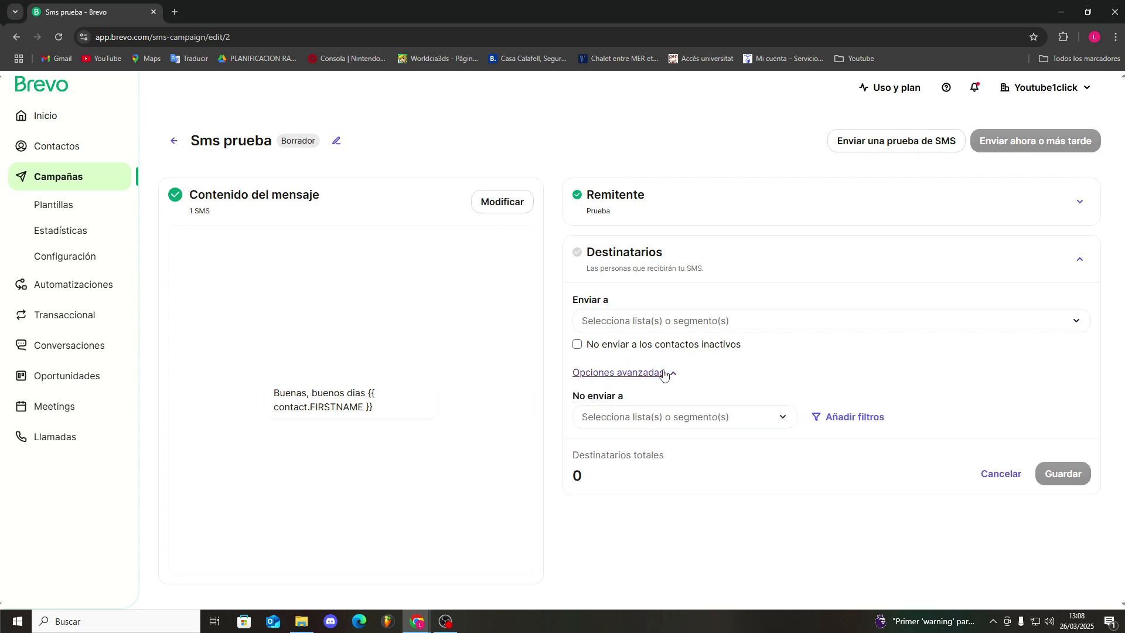
left_click(839, 417)
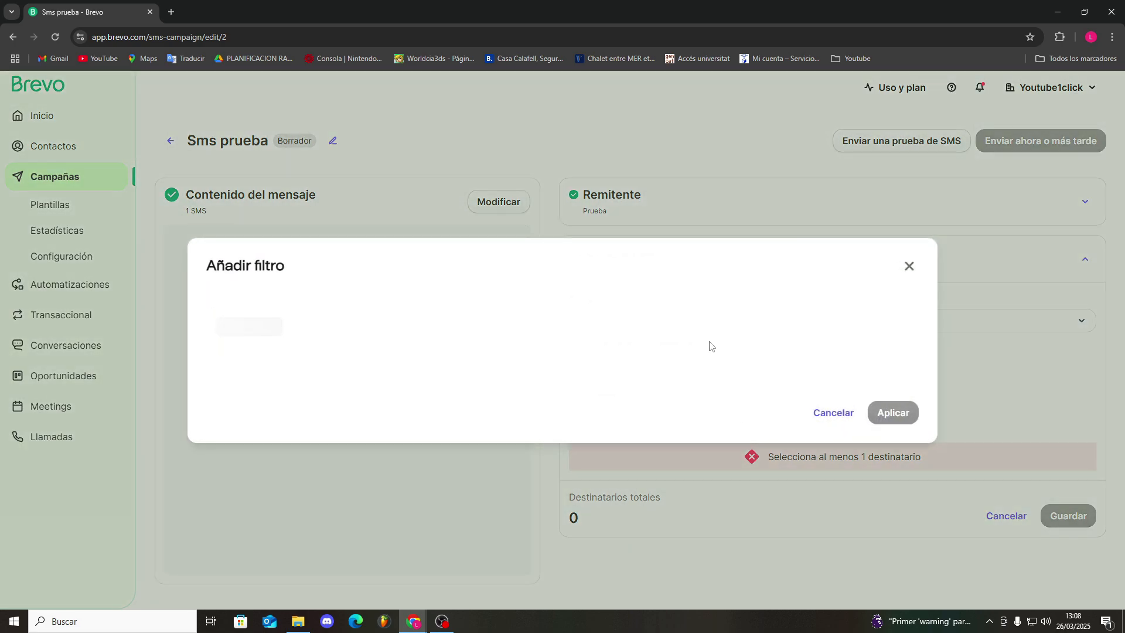
left_click(277, 327)
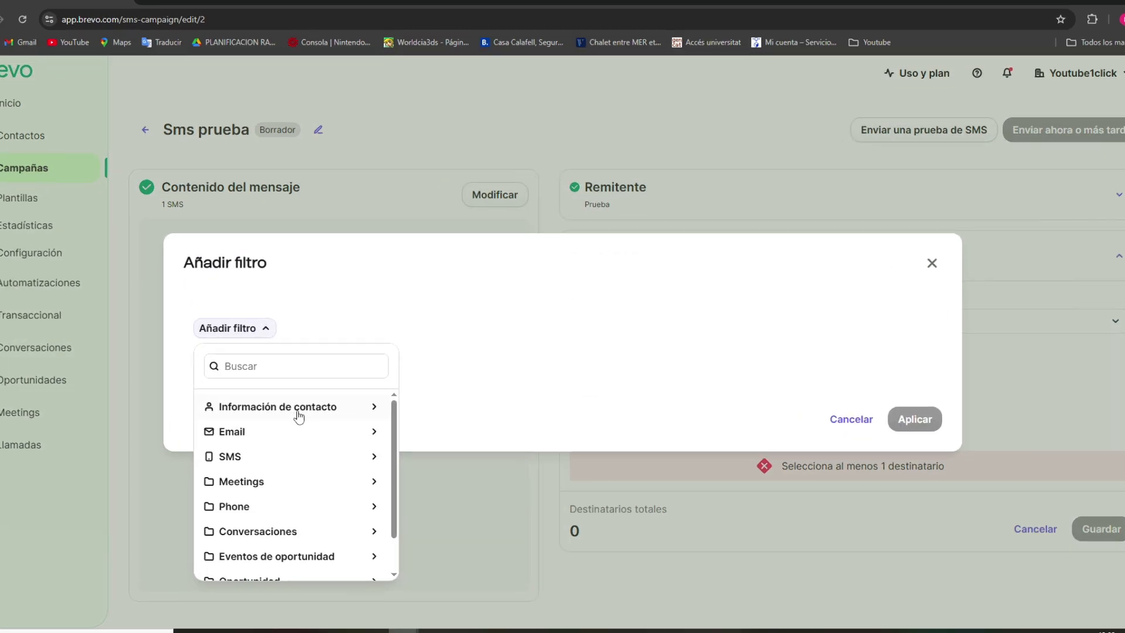
left_click(305, 429)
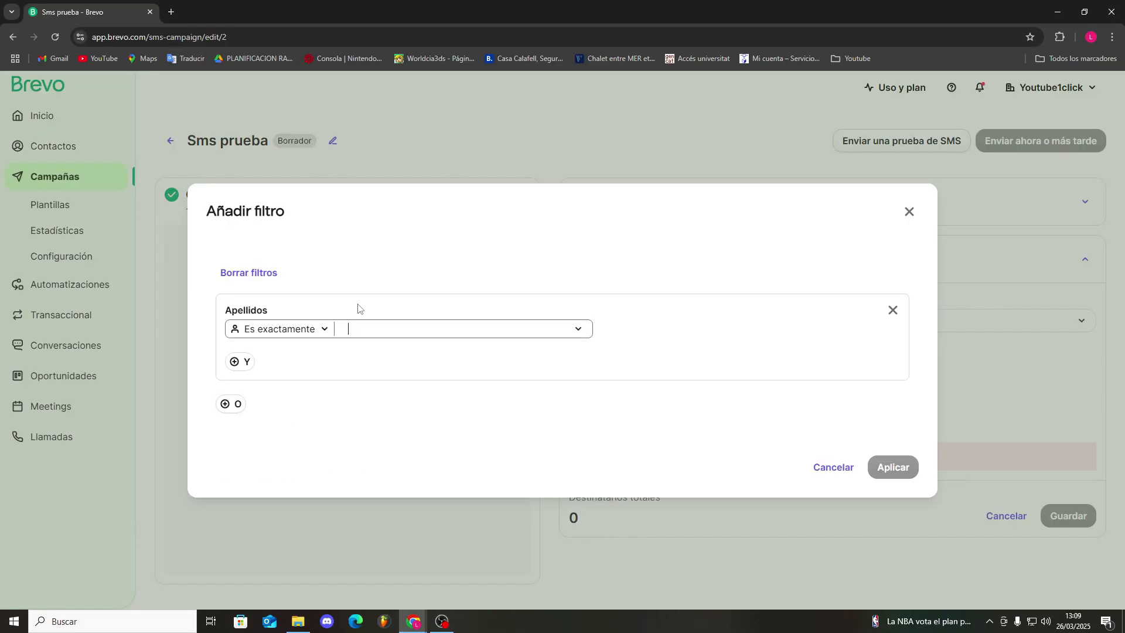
left_click(324, 330)
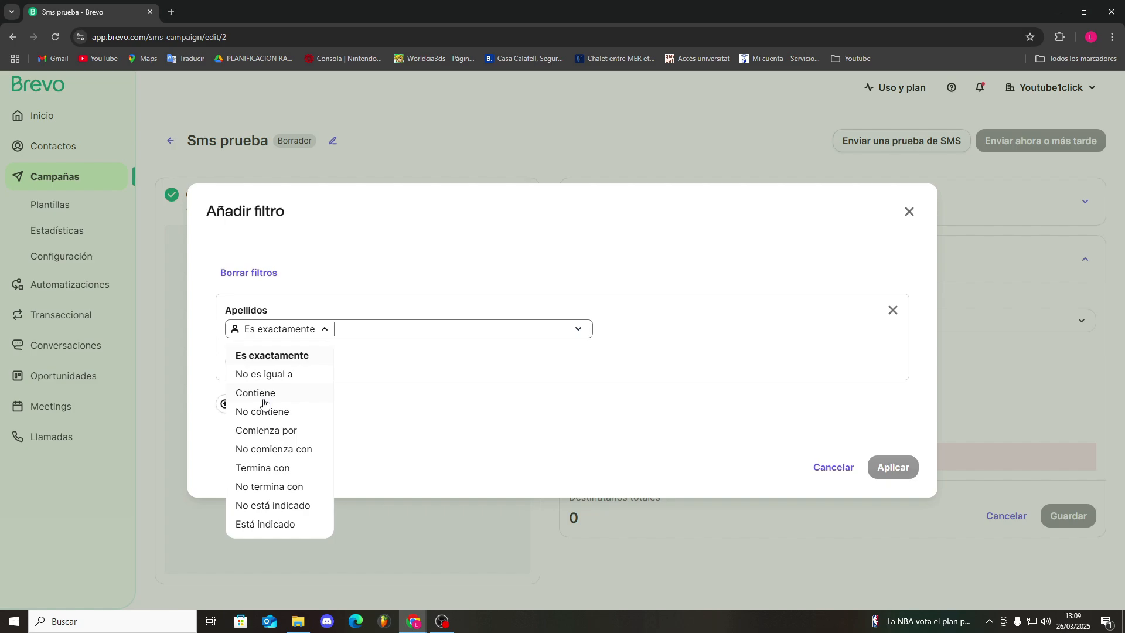
left_click(366, 327)
left_click(310, 331)
left_click(286, 393)
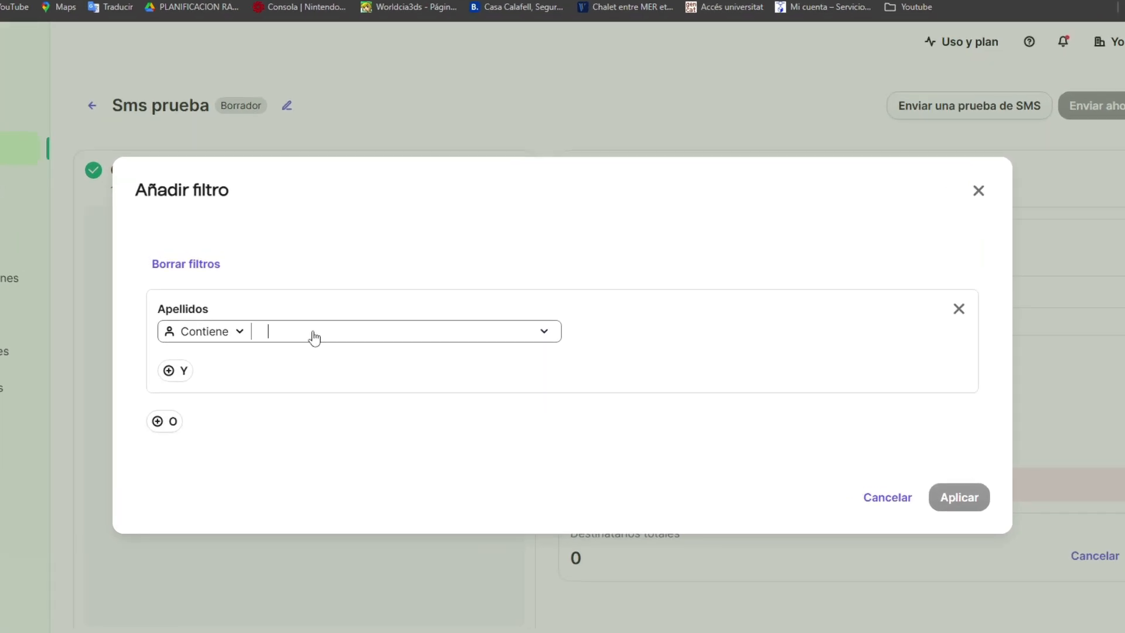
Set the Apellidos filter's value to F, look through the categories for an additional AND condition, and apply the filter
type("f")
left_click(330, 297)
left_click(300, 330)
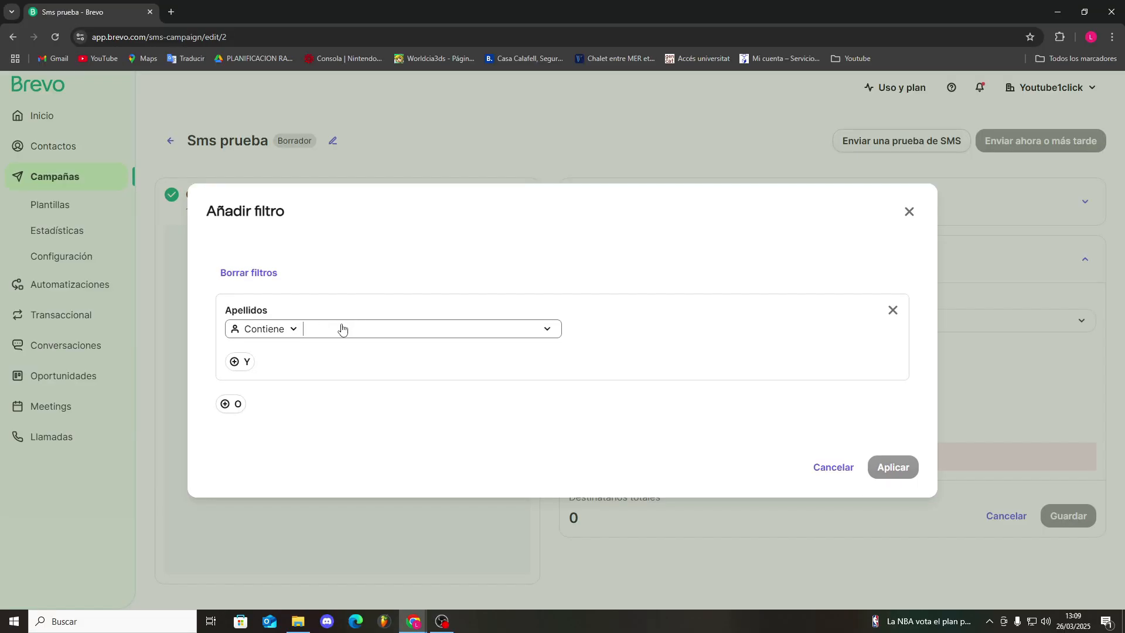
type("F")
key("Return")
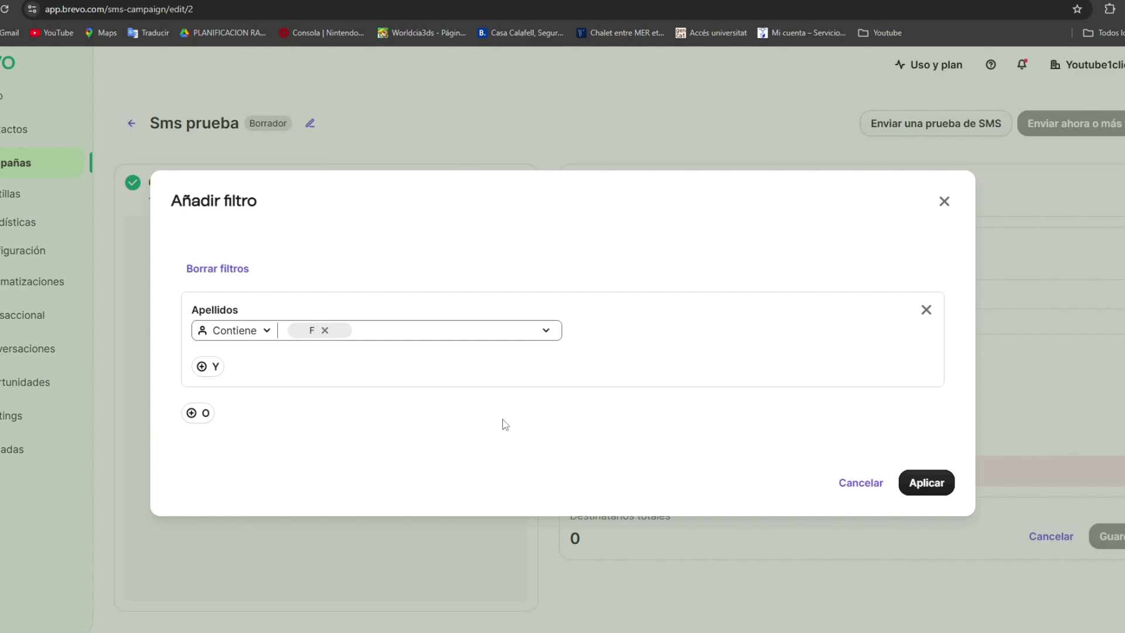
left_click(202, 366)
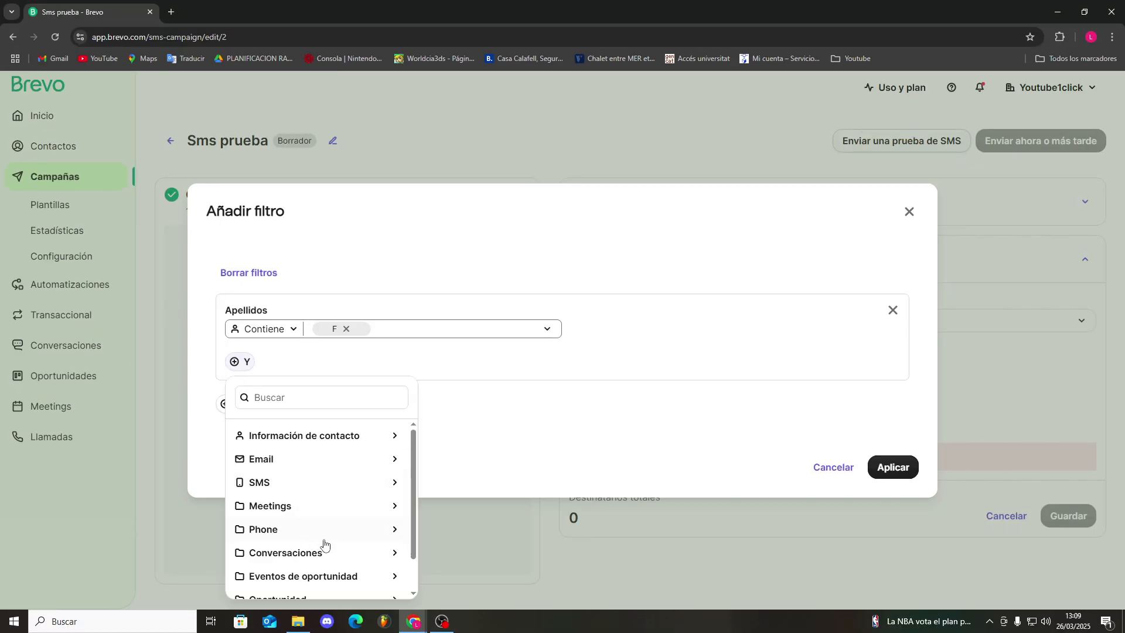
scroll(299, 565, "down", 1)
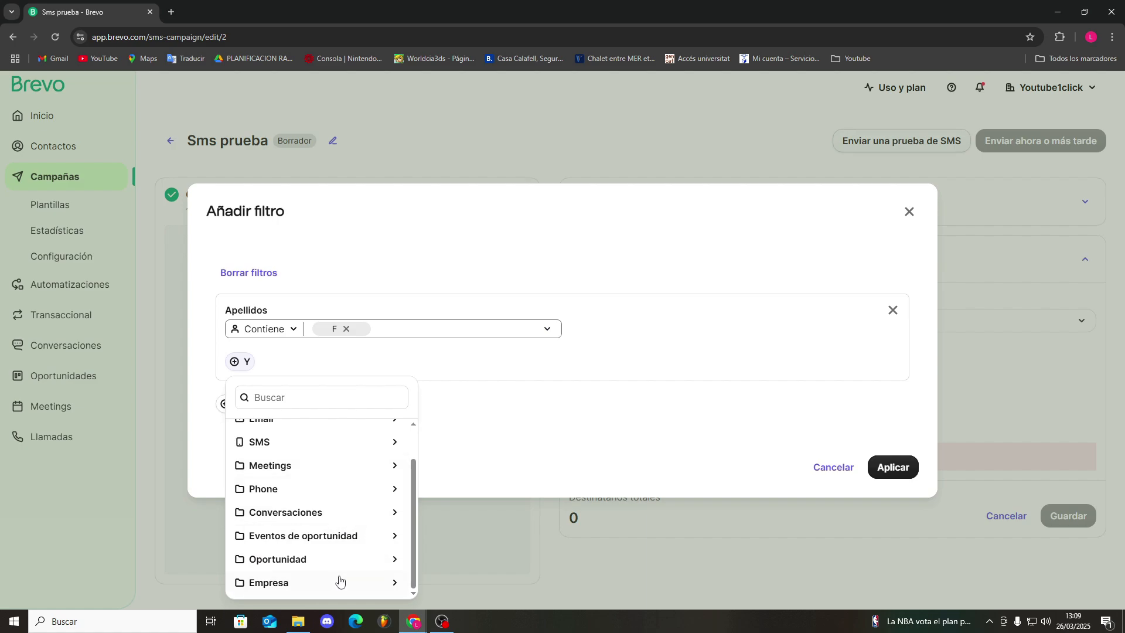
left_click(891, 466)
left_click(891, 467)
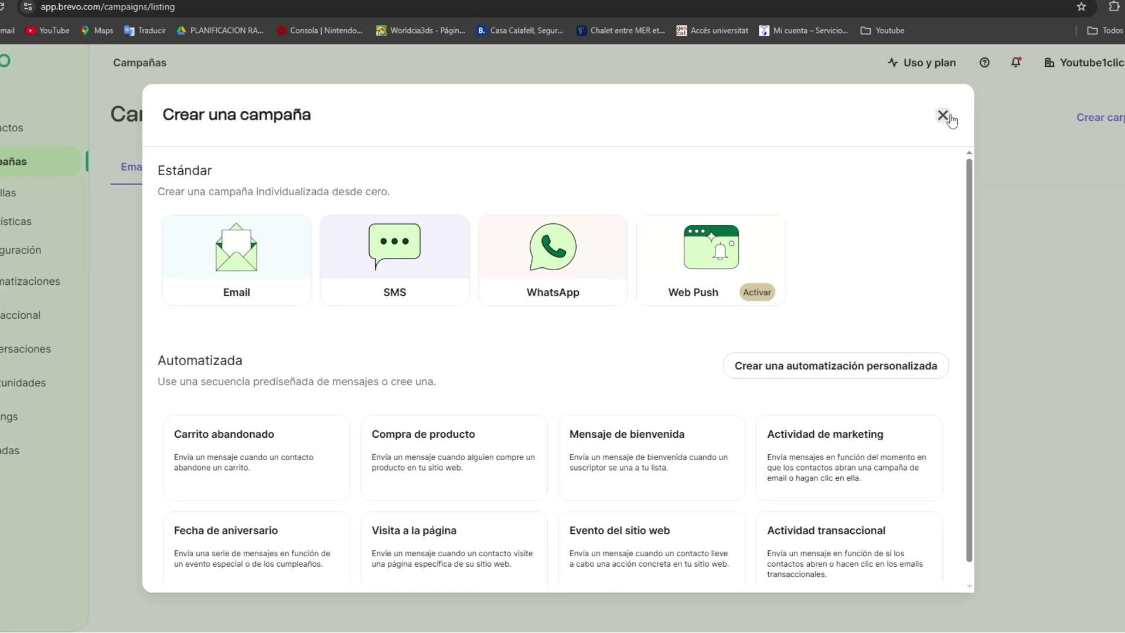
Create a new WhatsApp campaign named "Prueba"
left_click(973, 98)
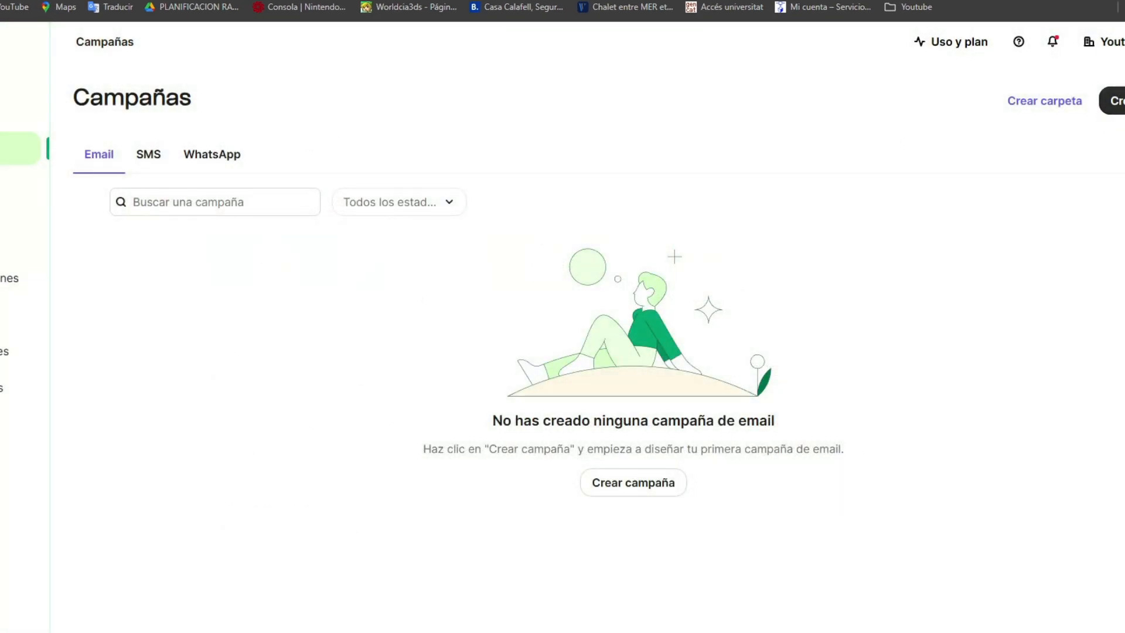
left_click(1115, 101)
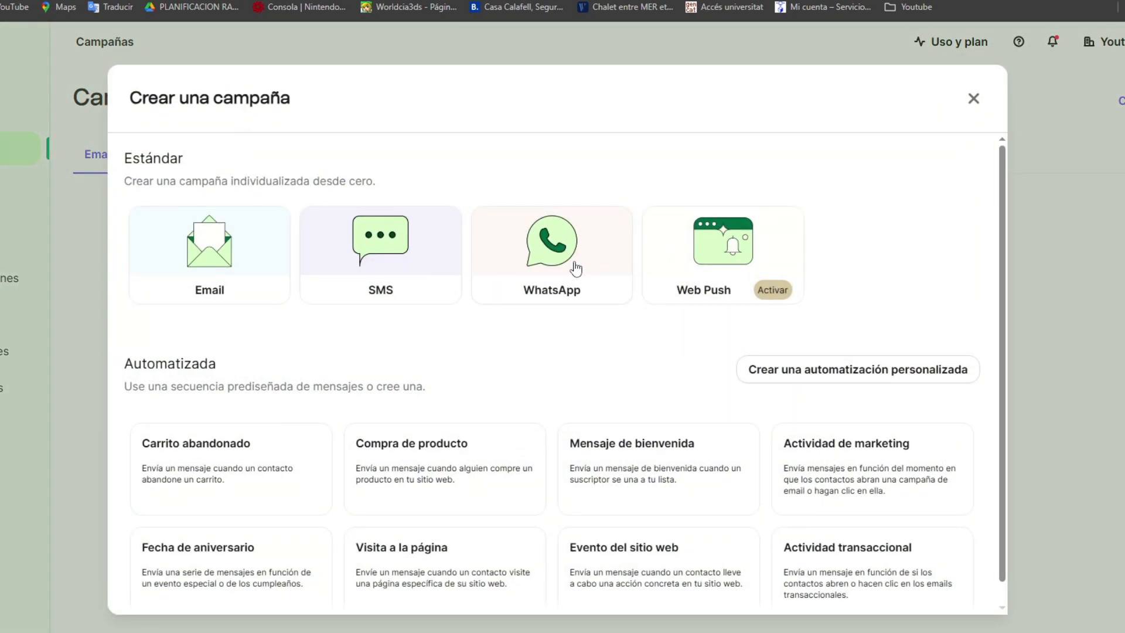
left_click(576, 268)
type("Prueba")
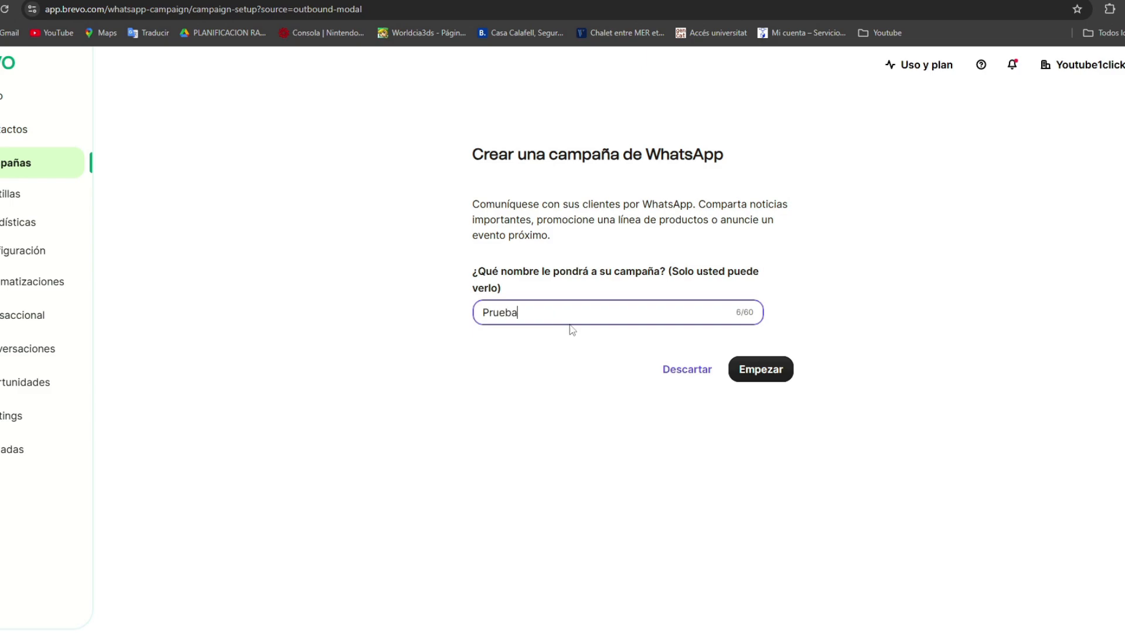
left_click(757, 369)
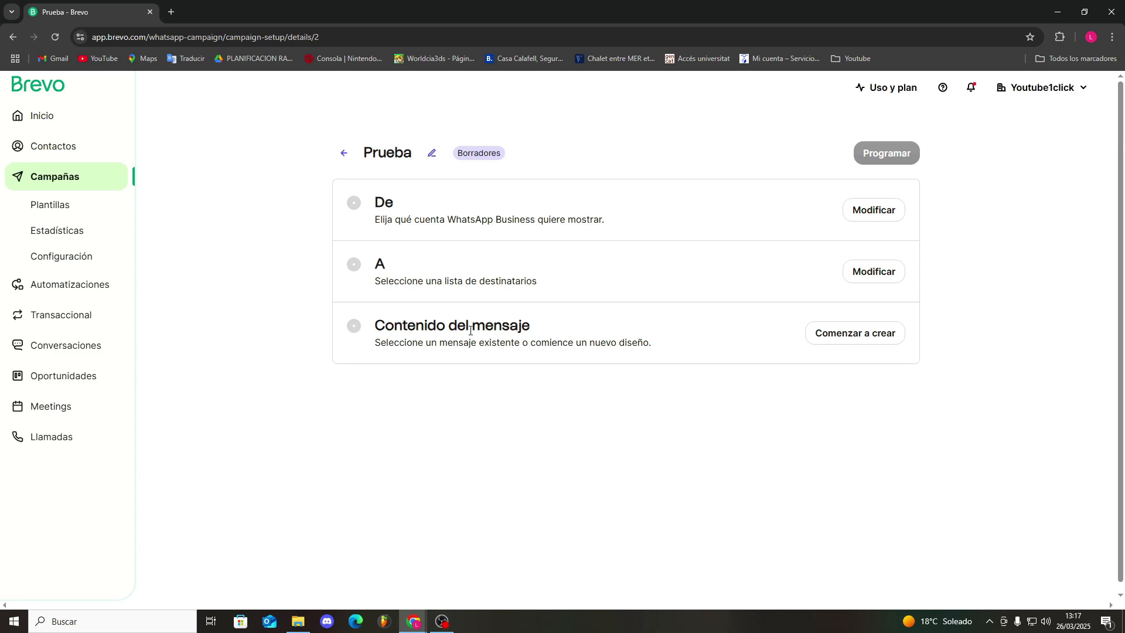
Look at the WhatsApp campaign's sender phone number section and open its configuration management
left_click(865, 223)
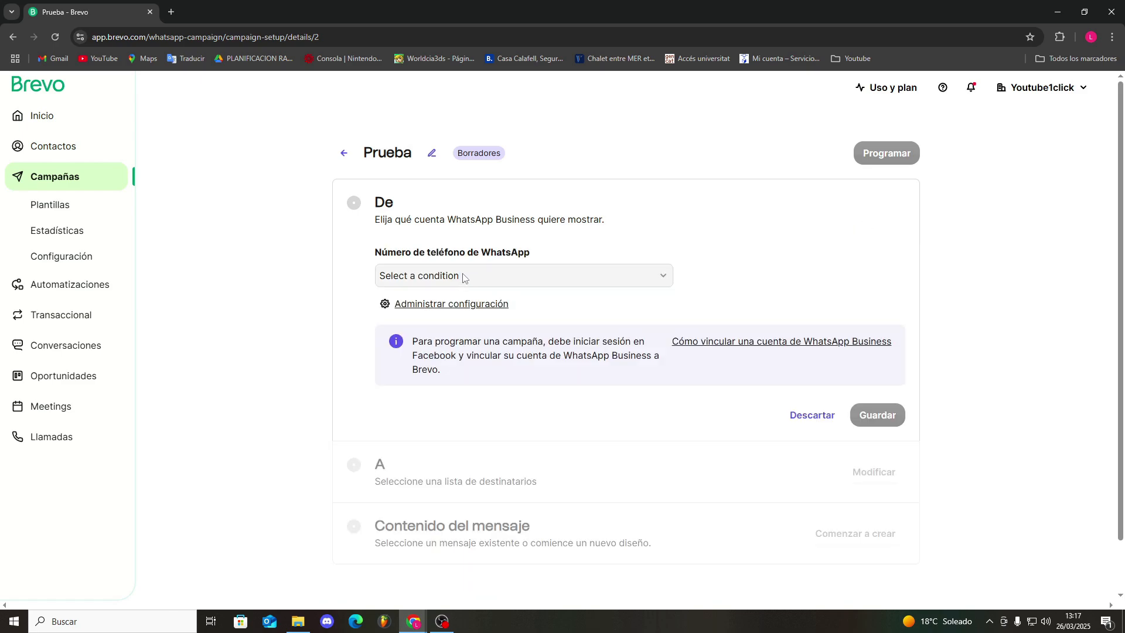
left_click(452, 305)
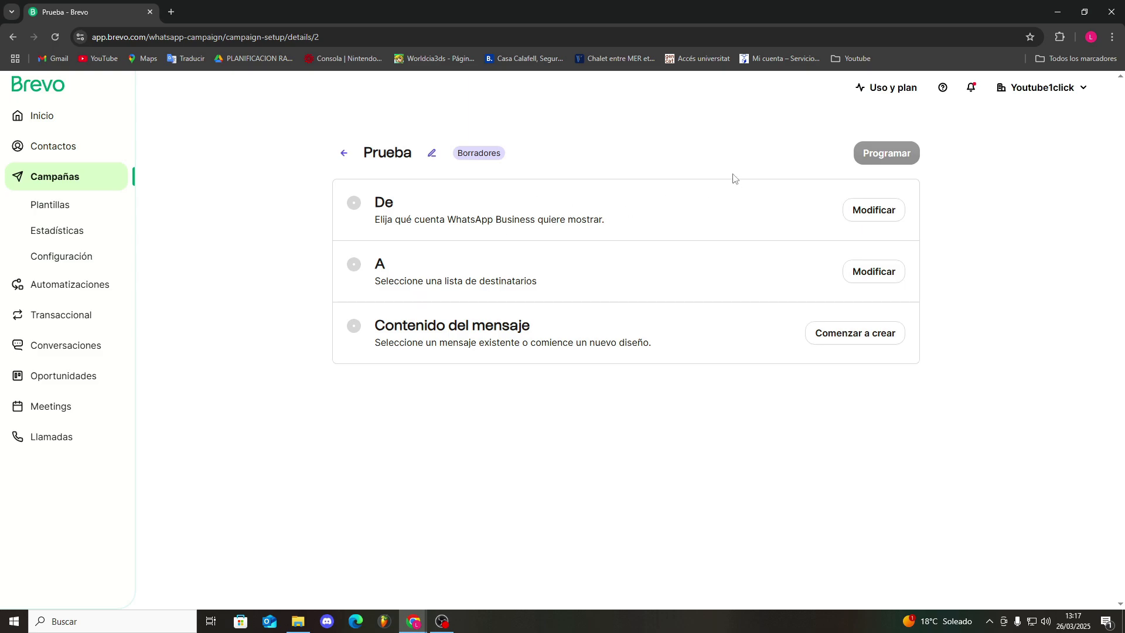
Try "Su primera lista" as the WhatsApp recipient list, show the contact exclusion option, and discard the recipient changes
left_click(888, 270)
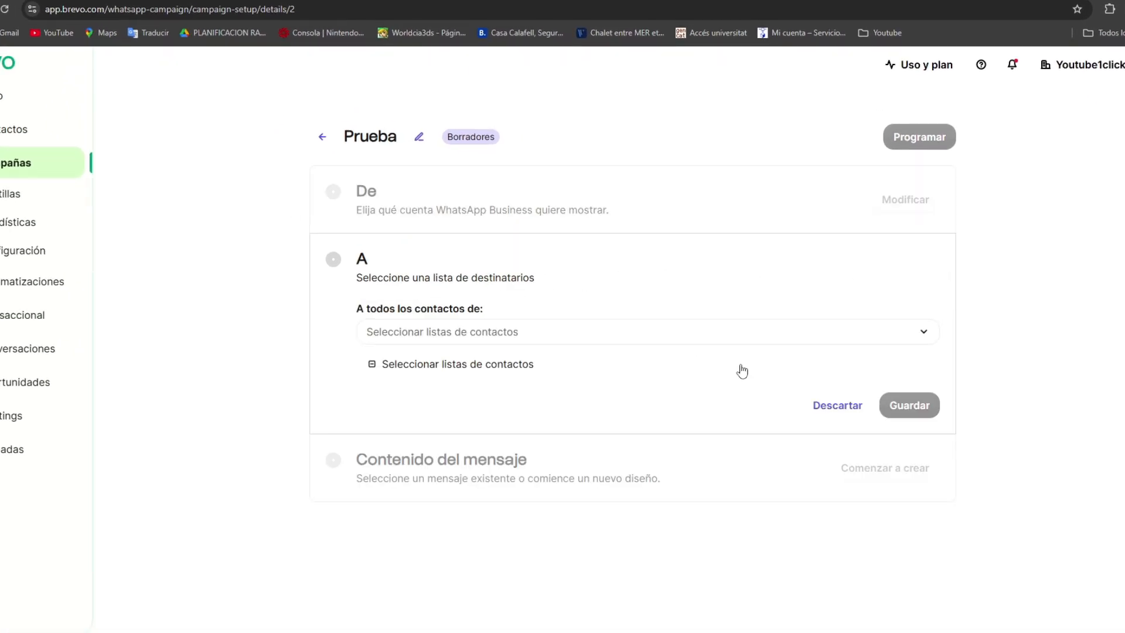
left_click(489, 331)
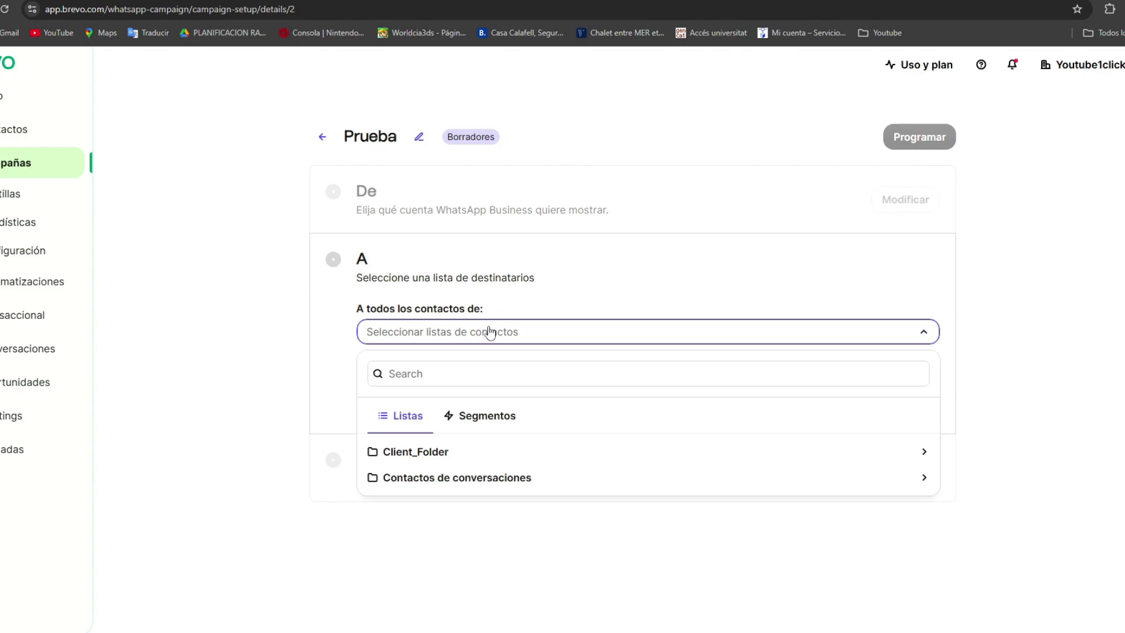
left_click(387, 508)
left_click(919, 296)
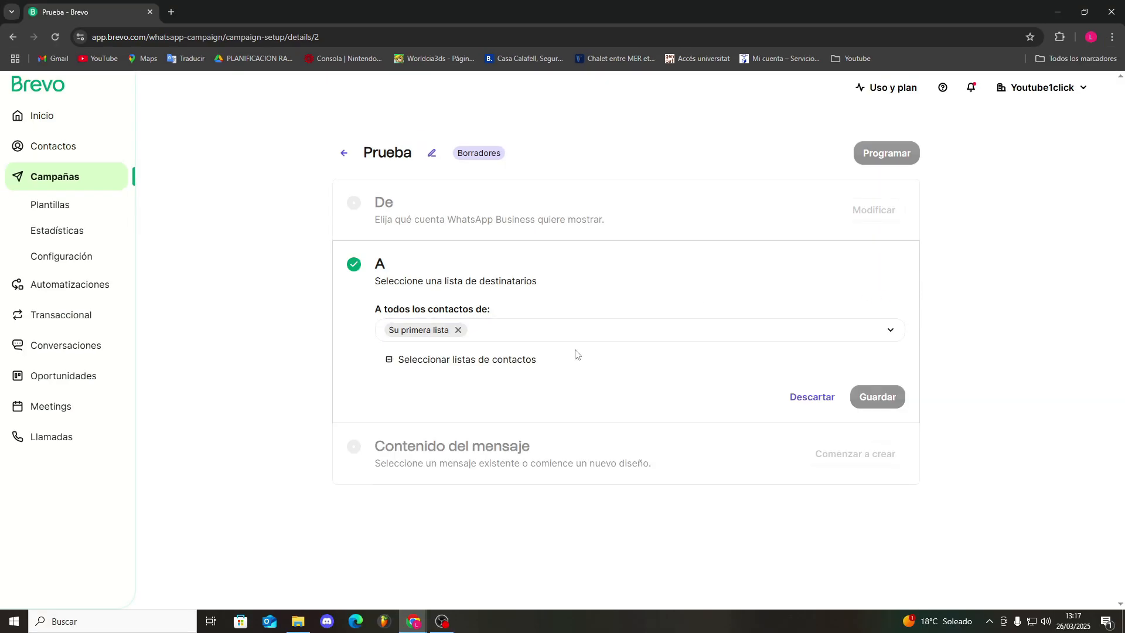
left_click(516, 359)
left_click(323, 363)
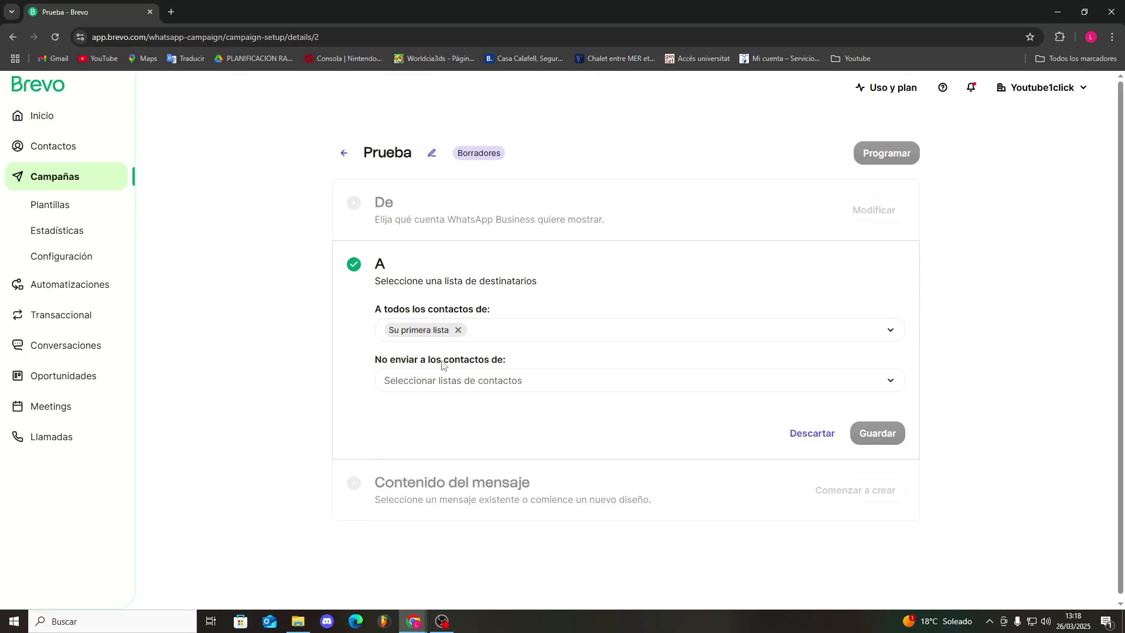
left_click(798, 434)
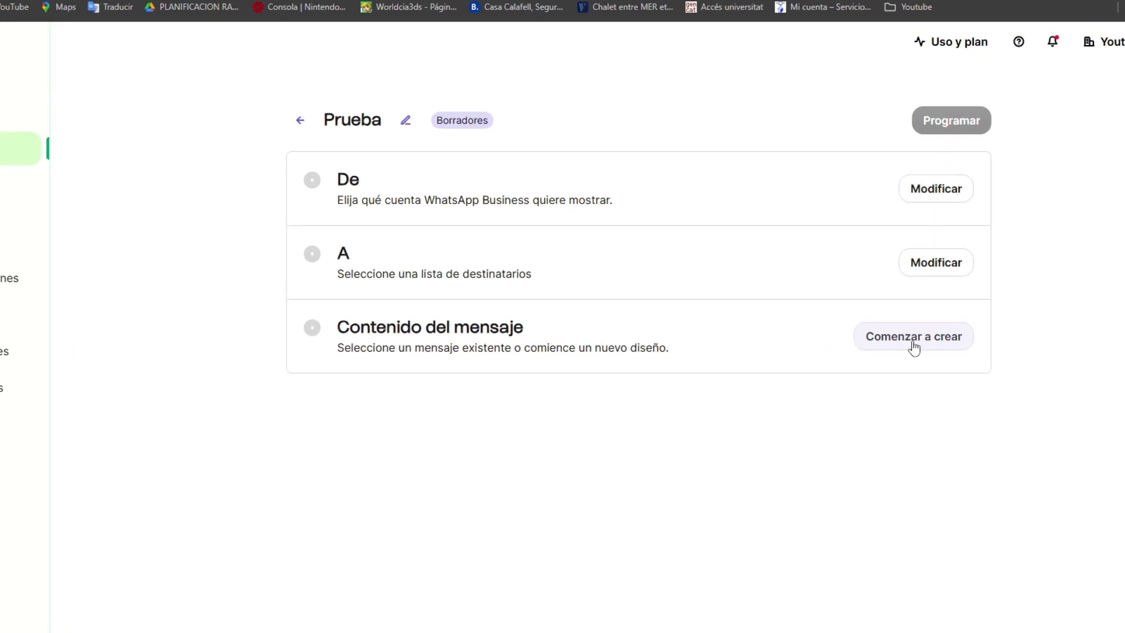
Create a WhatsApp template from scratch named "pruebaa", of type Marketing and in Español, and start designing it
left_click(913, 339)
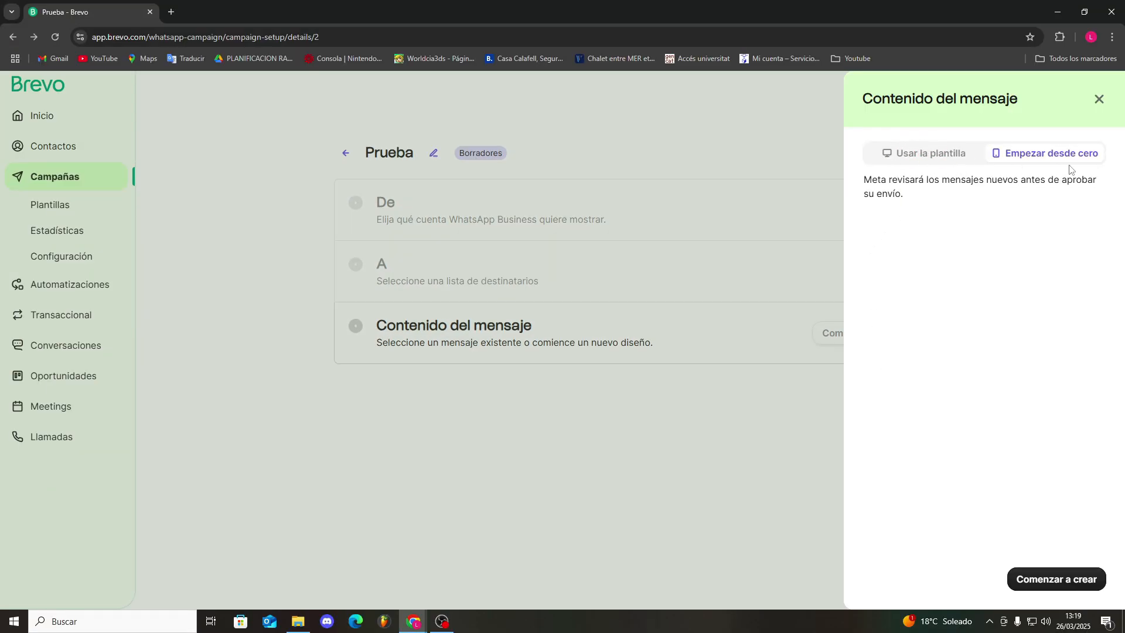
left_click(1068, 587)
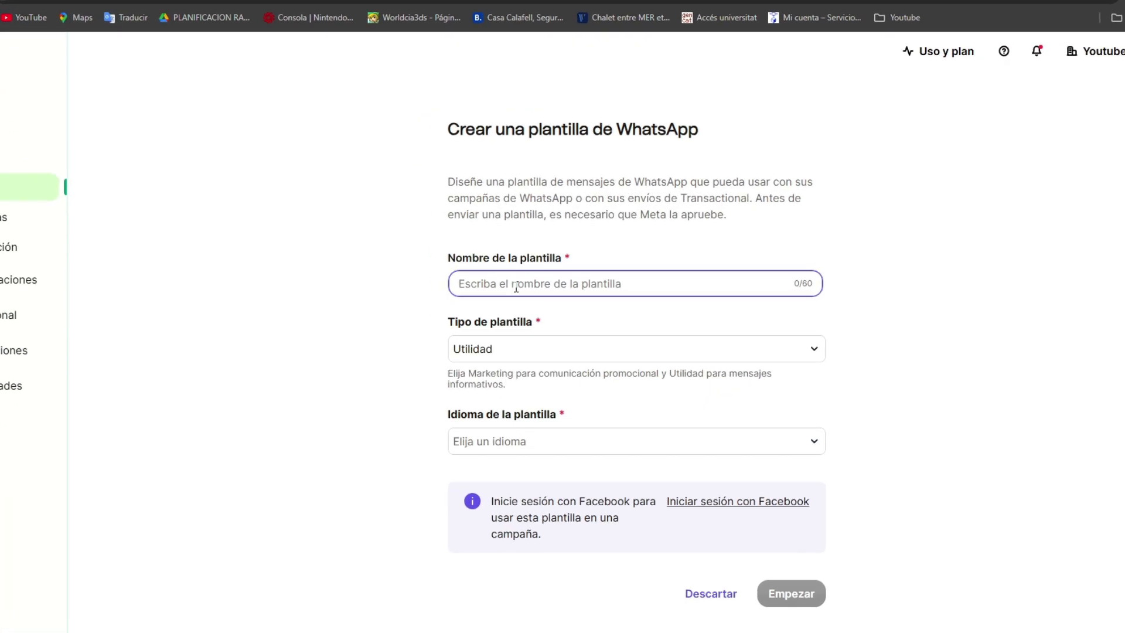
type("pruebaa")
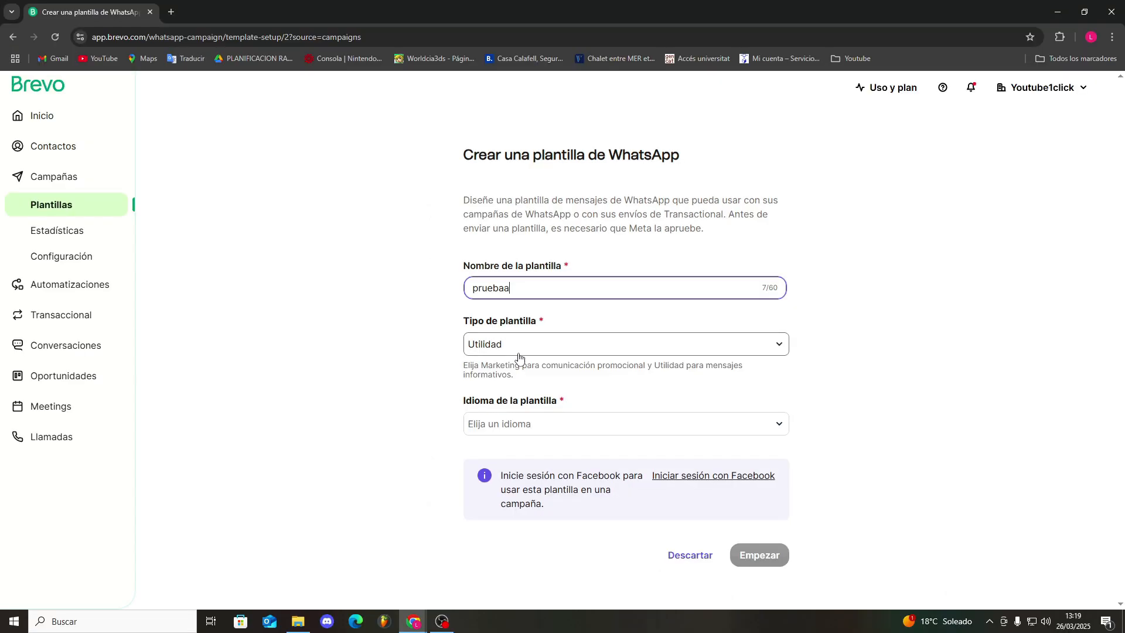
left_click(499, 354)
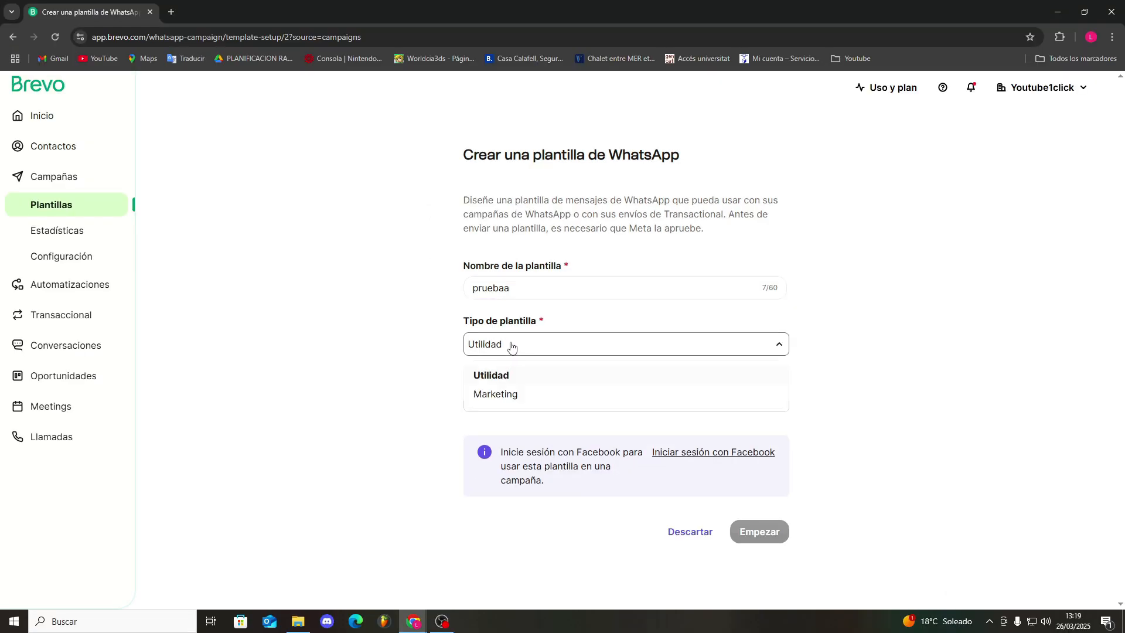
left_click(510, 393)
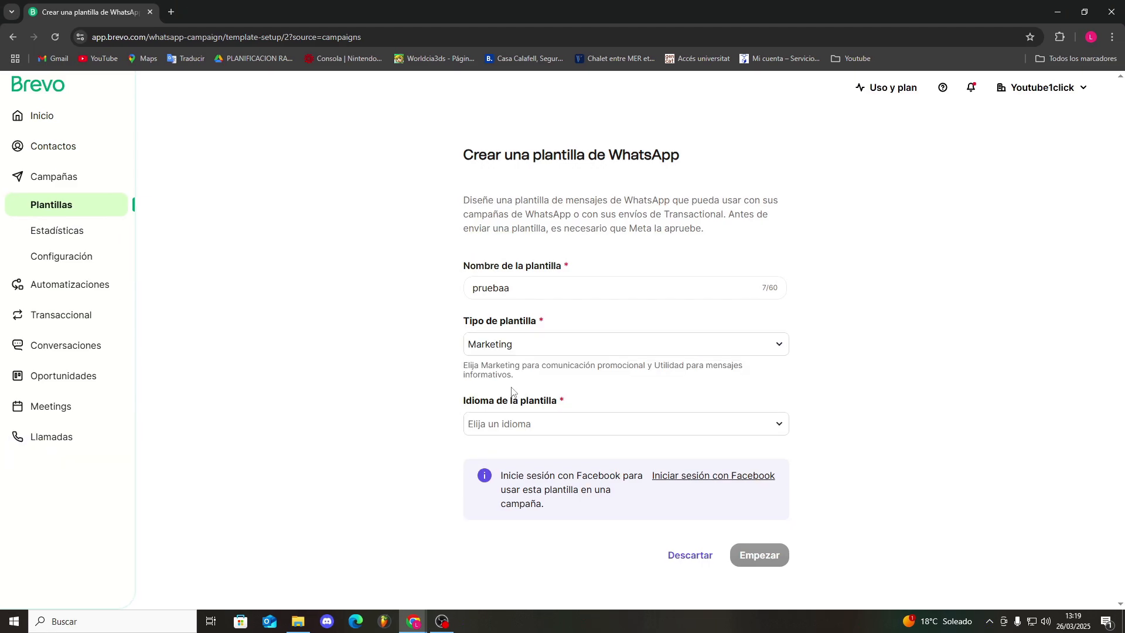
left_click(499, 427)
left_click(477, 452)
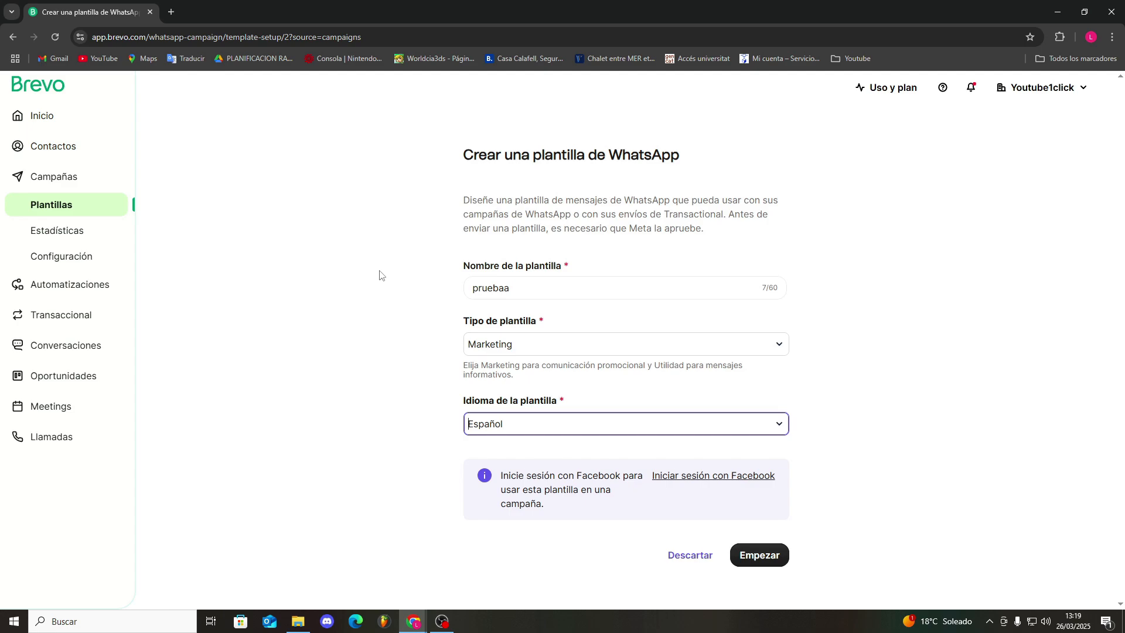
left_click(757, 557)
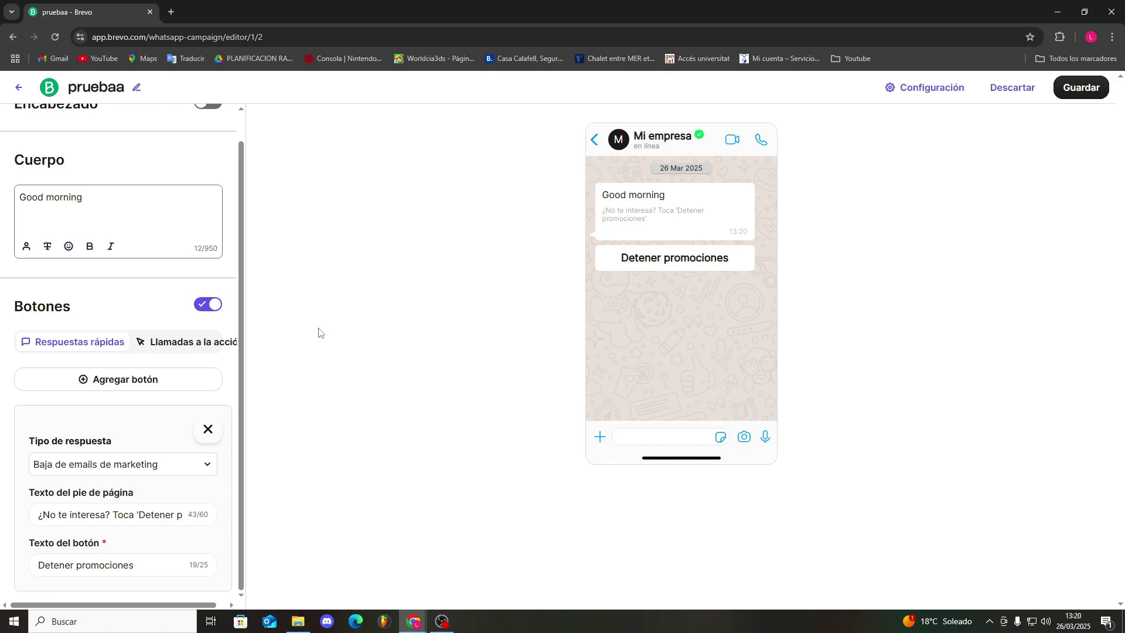
Switch the template's buttons to calls to action and add a number-calling button labelled "llama al"
scroll(161, 352, "up", 1)
scroll(187, 407, "down", 1)
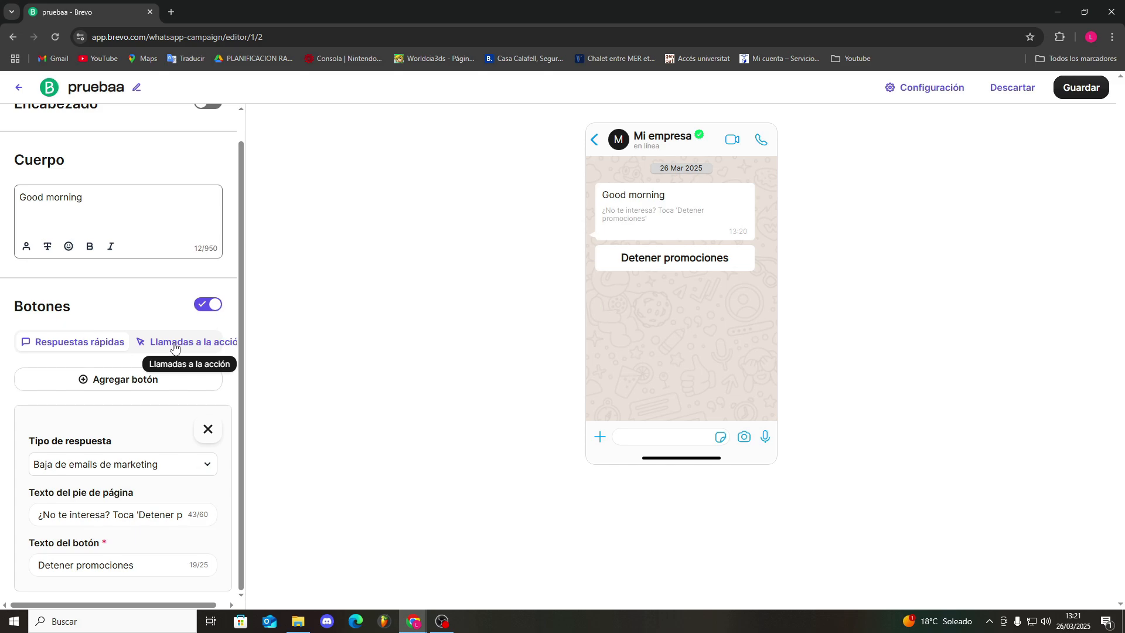
left_click(174, 346)
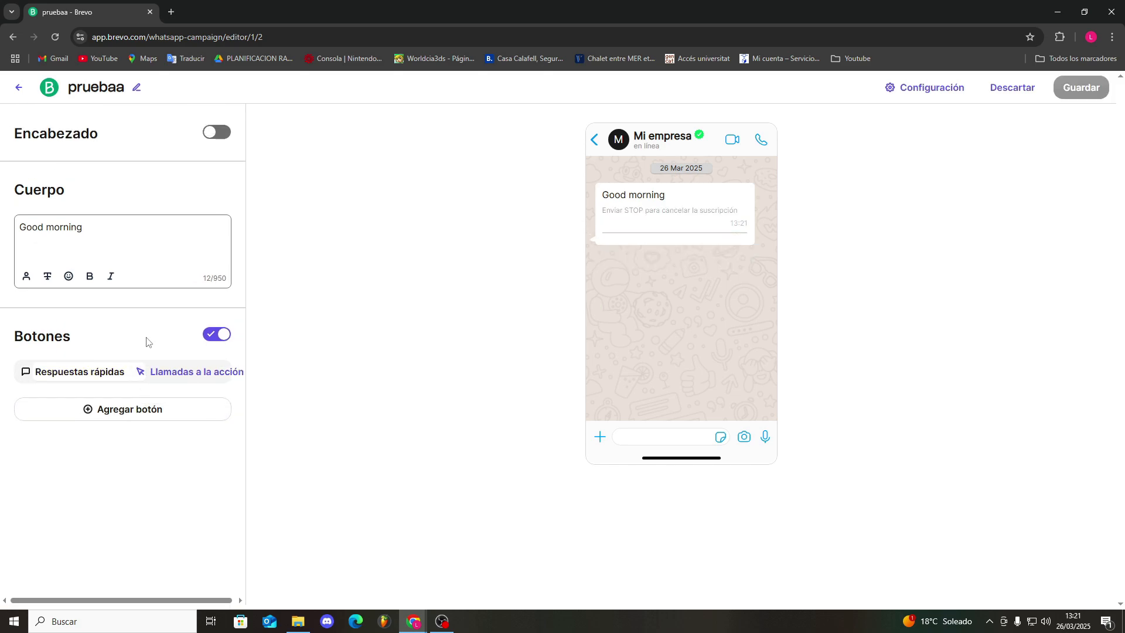
left_click(111, 378)
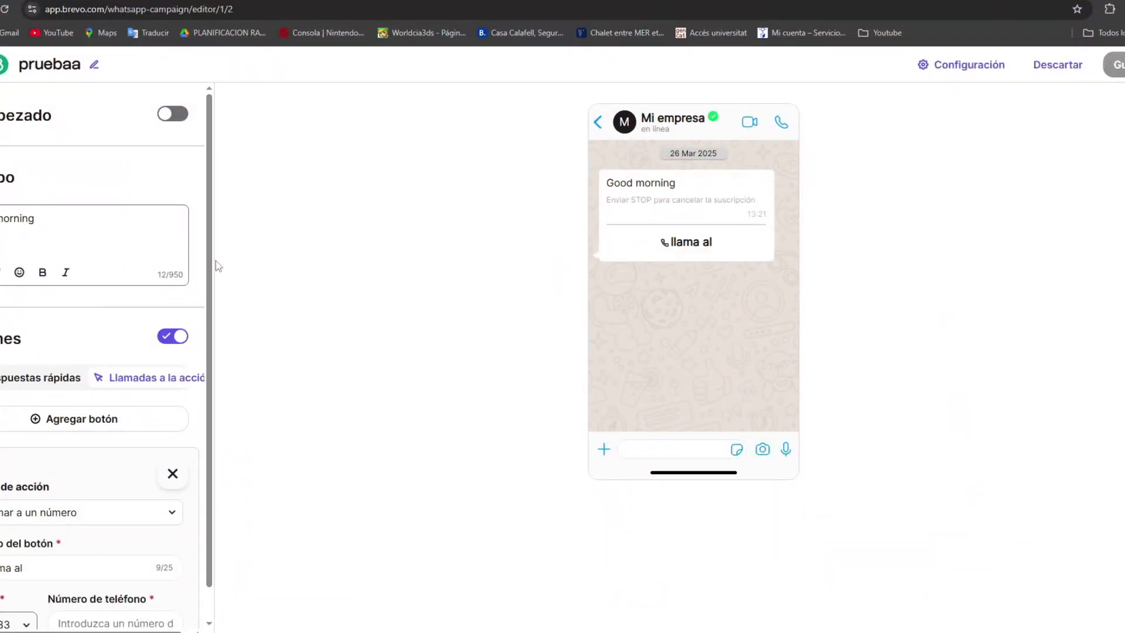
Enable the template's header with the text "Hello", and check the media header option before returning to text
left_click(173, 116)
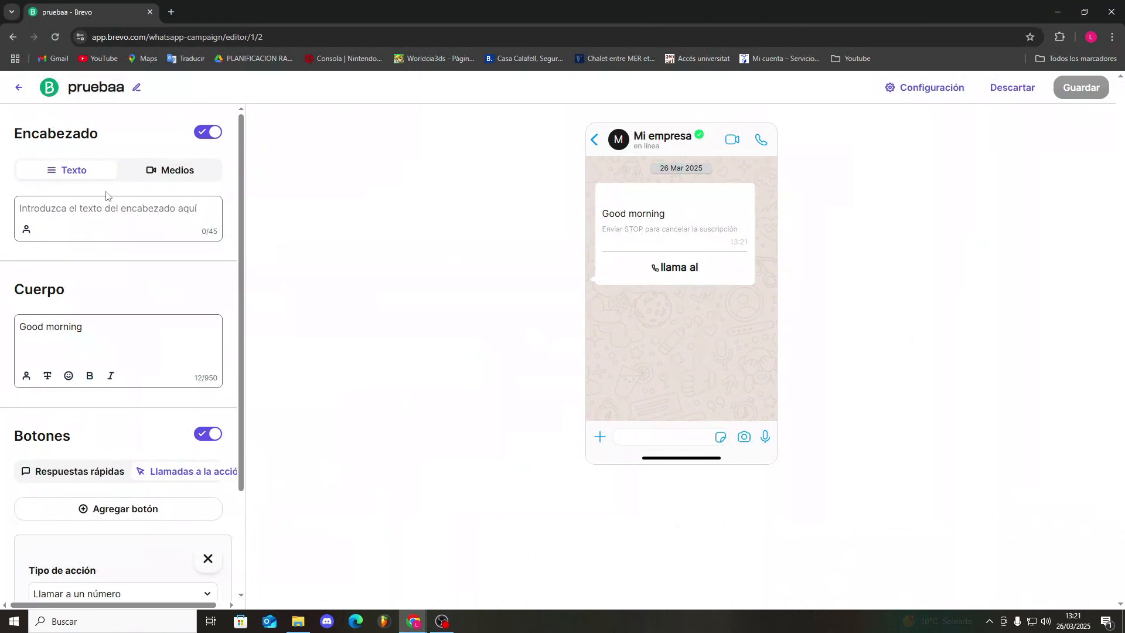
left_click(75, 212)
type("Hello")
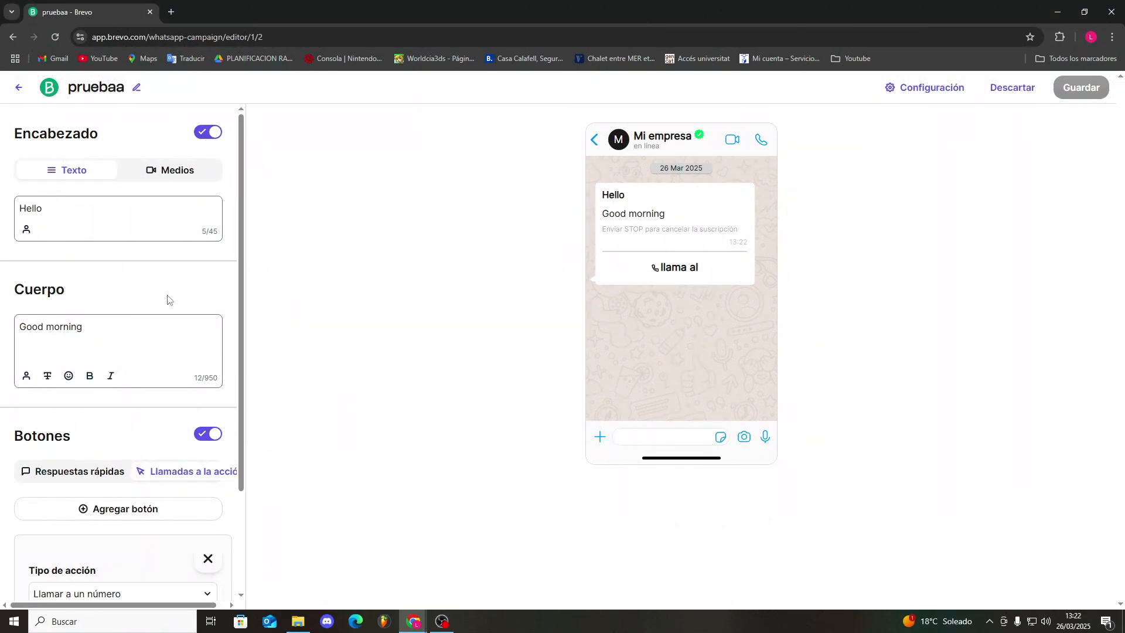
left_click(182, 169)
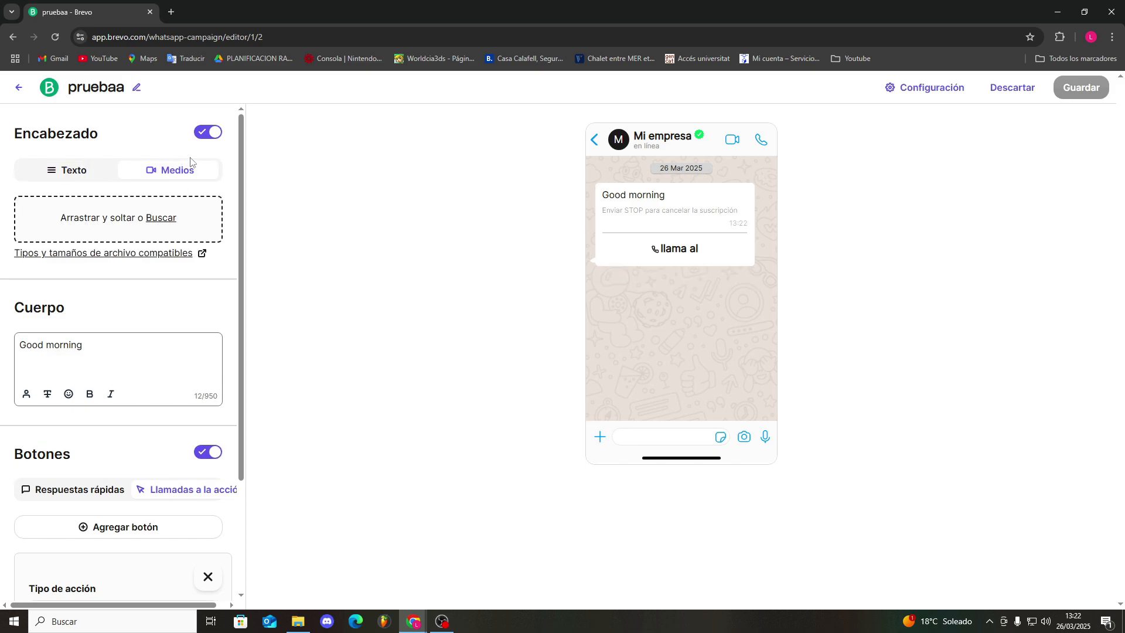
left_click(80, 171)
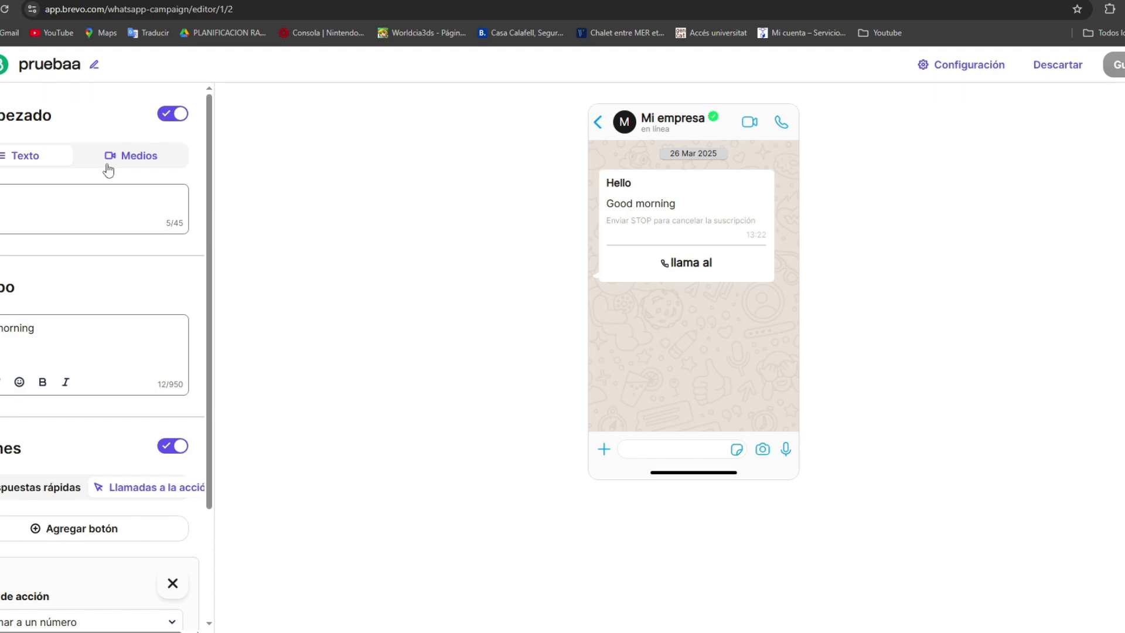
scroll(109, 171, "down", 3)
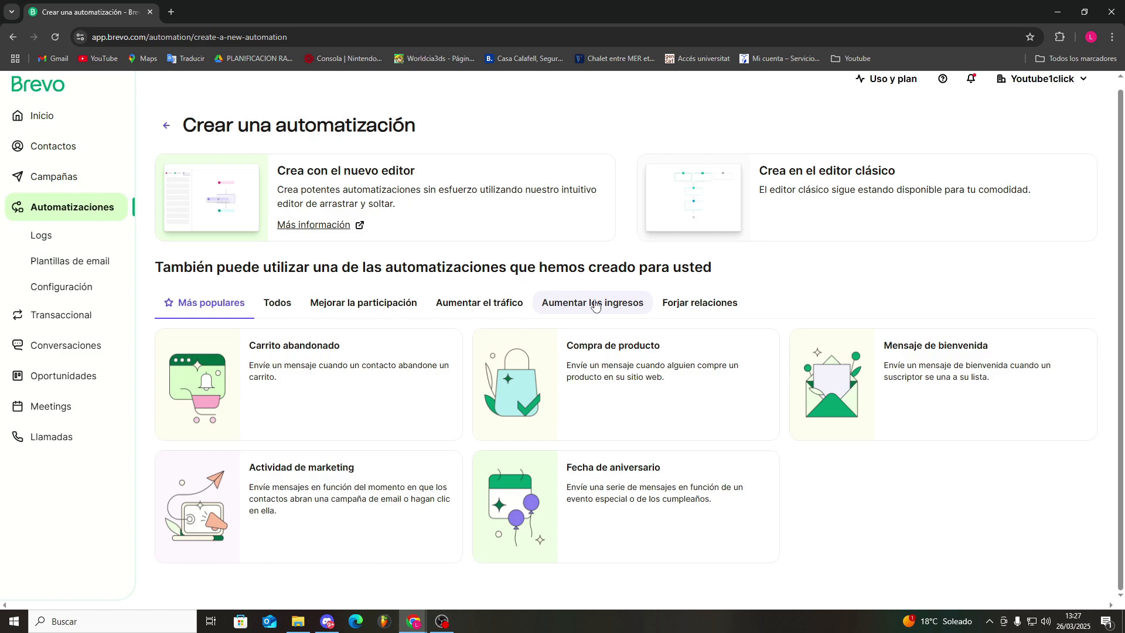
Browse the prebuilt automations by category and start the "Actividad de marketing" automation from "Aumentar el tráfico"
left_click(277, 305)
scroll(520, 392, "down", 2)
scroll(351, 305, "up", 2)
left_click(354, 313)
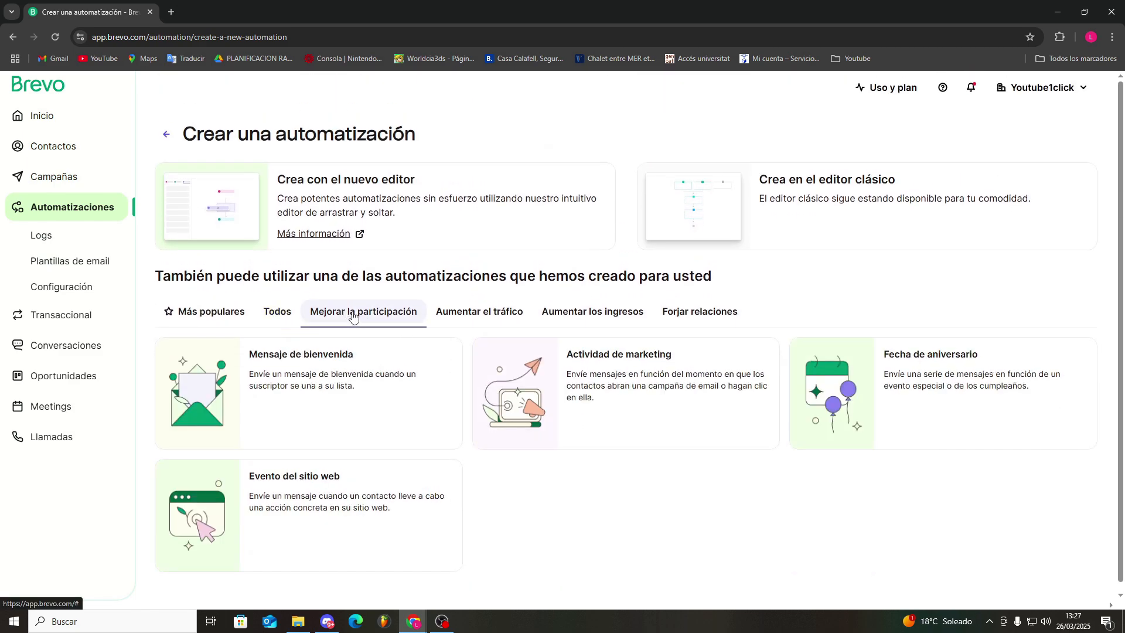
left_click(487, 312)
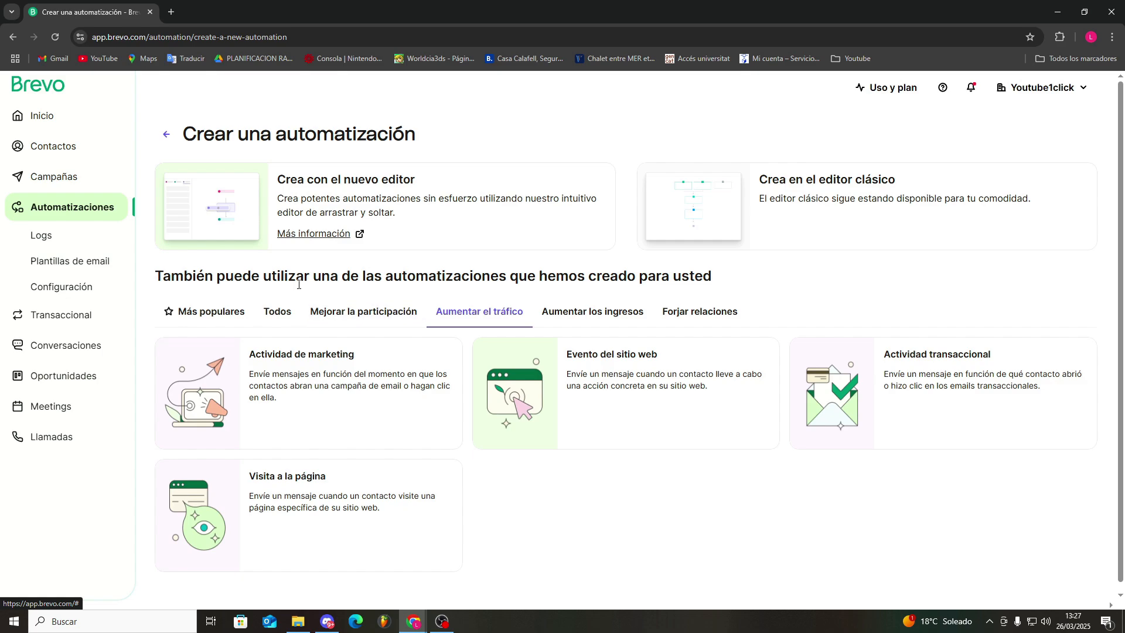
left_click(265, 382)
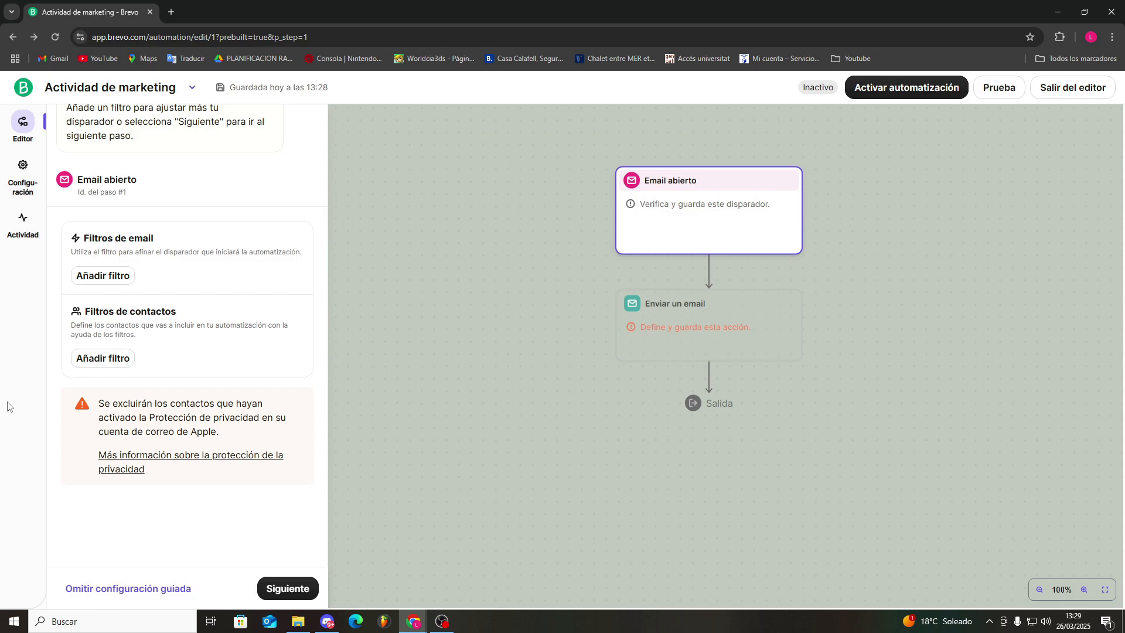
Skip the automation's guided configuration and look through the available triggers in the editor
scroll(123, 375, "up", 2)
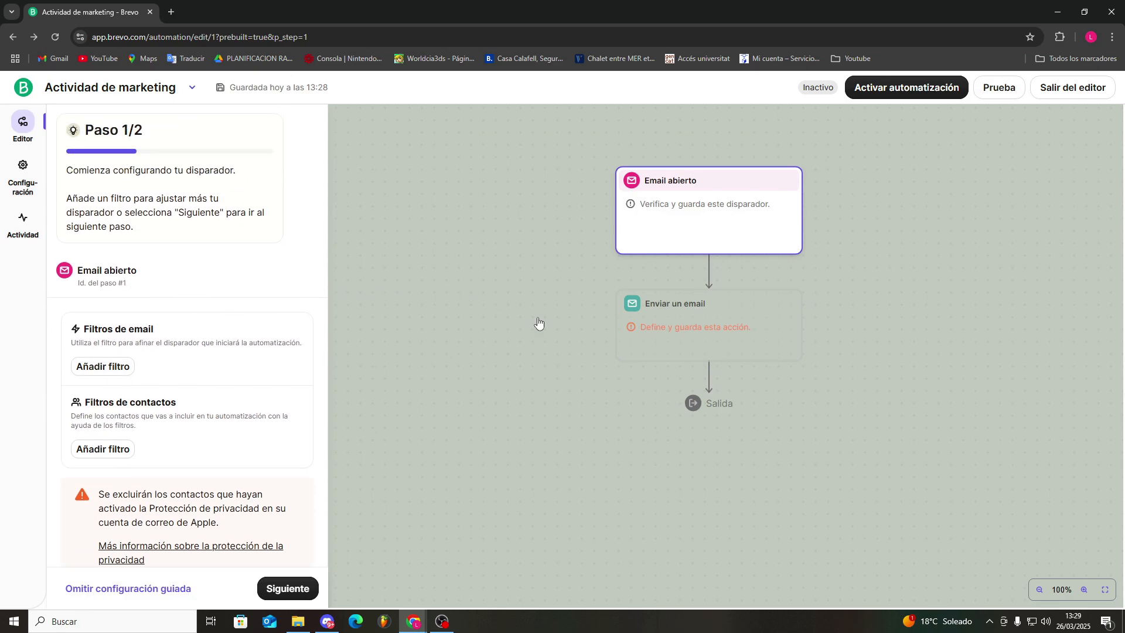
scroll(129, 411, "down", 2)
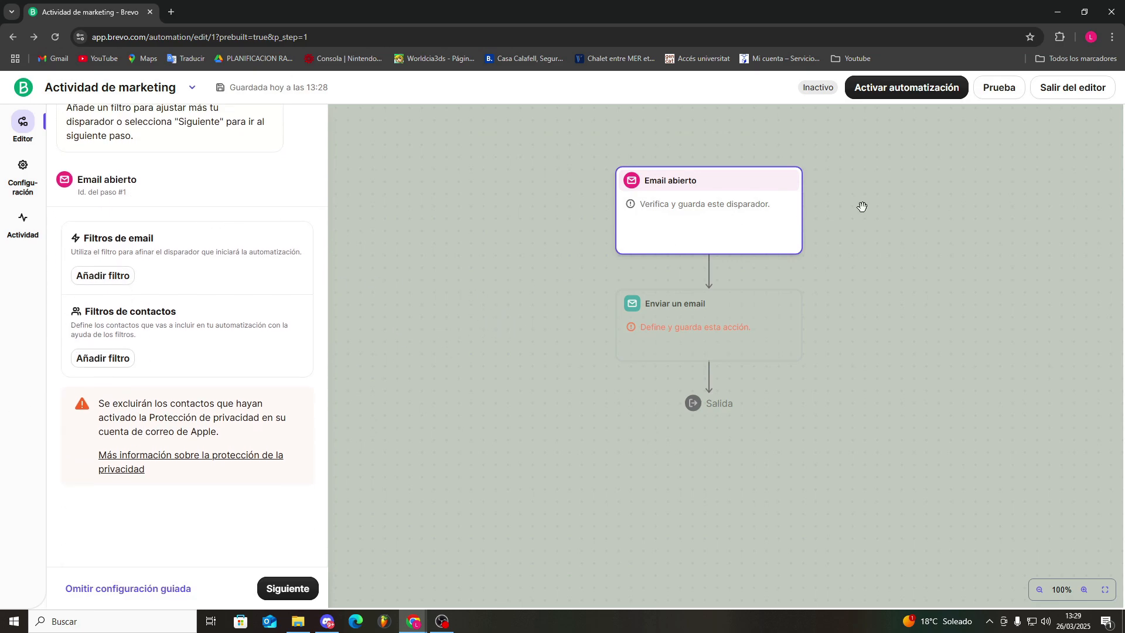
left_click(149, 587)
left_click(683, 296)
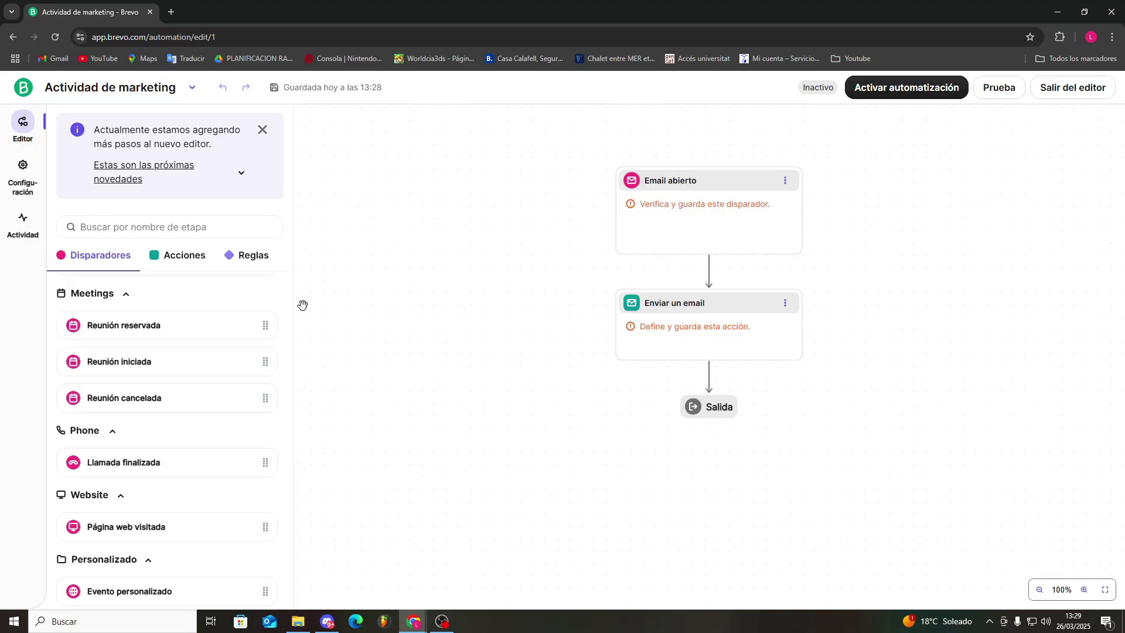
scroll(117, 334, "up", 8)
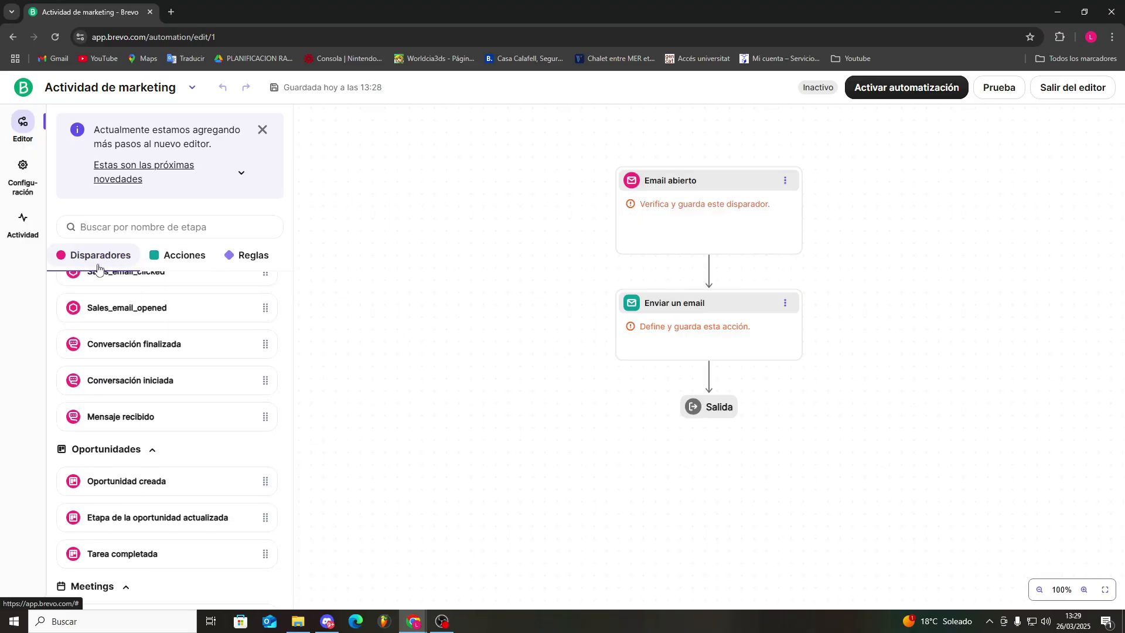
scroll(118, 339, "up", 5)
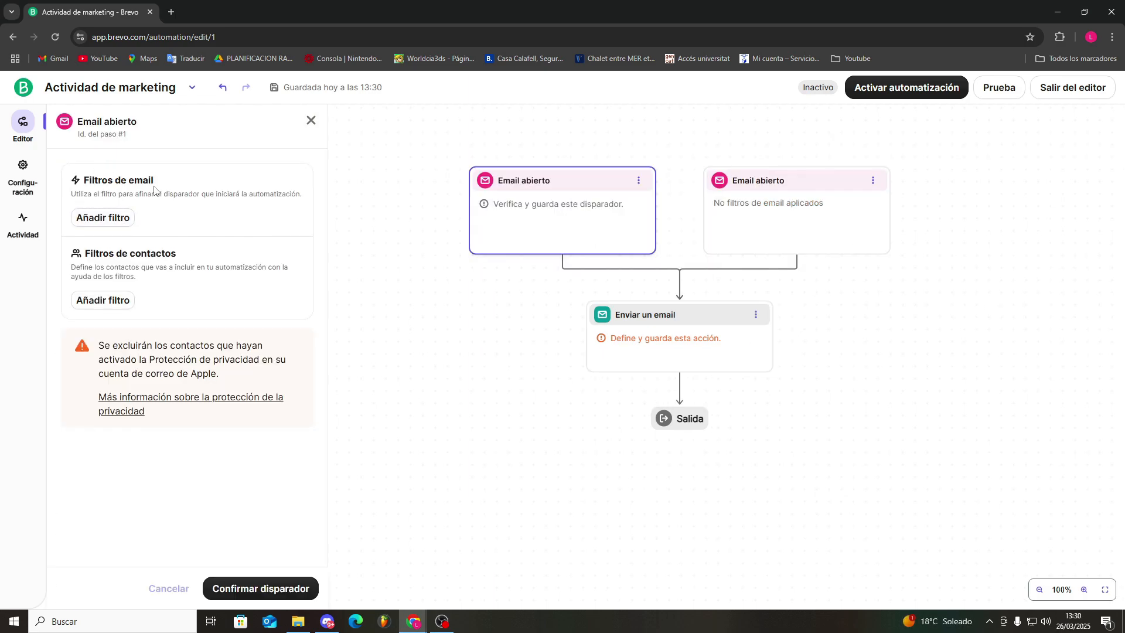
Add an email filter to the first "Email abierto" trigger, with the email type "Campaña por email"
left_click(112, 218)
left_click(284, 270)
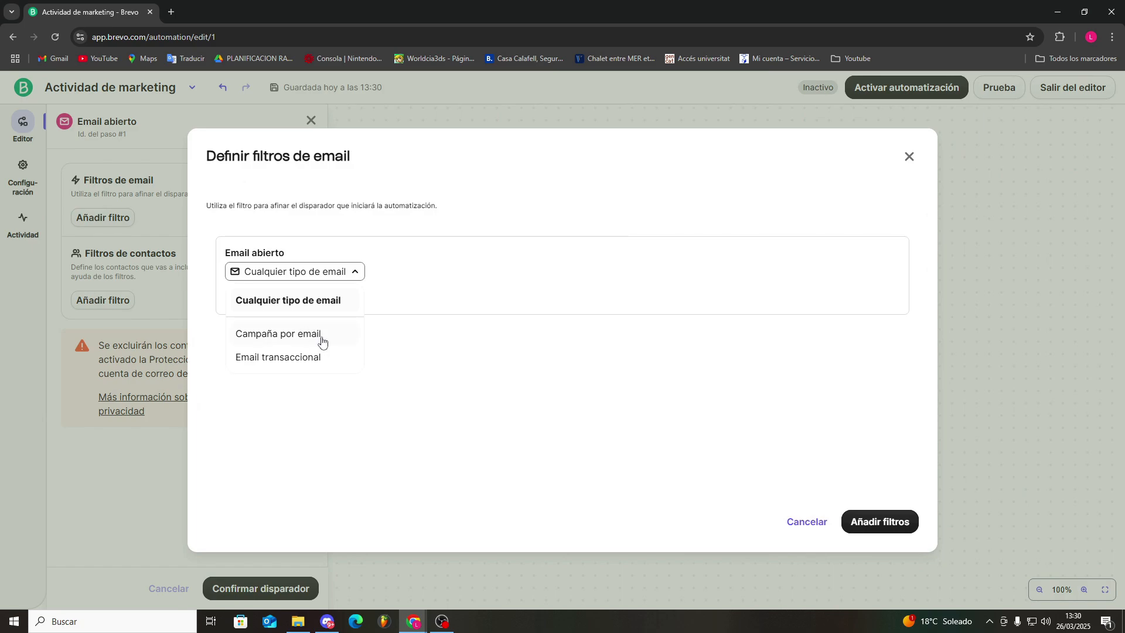
left_click(289, 334)
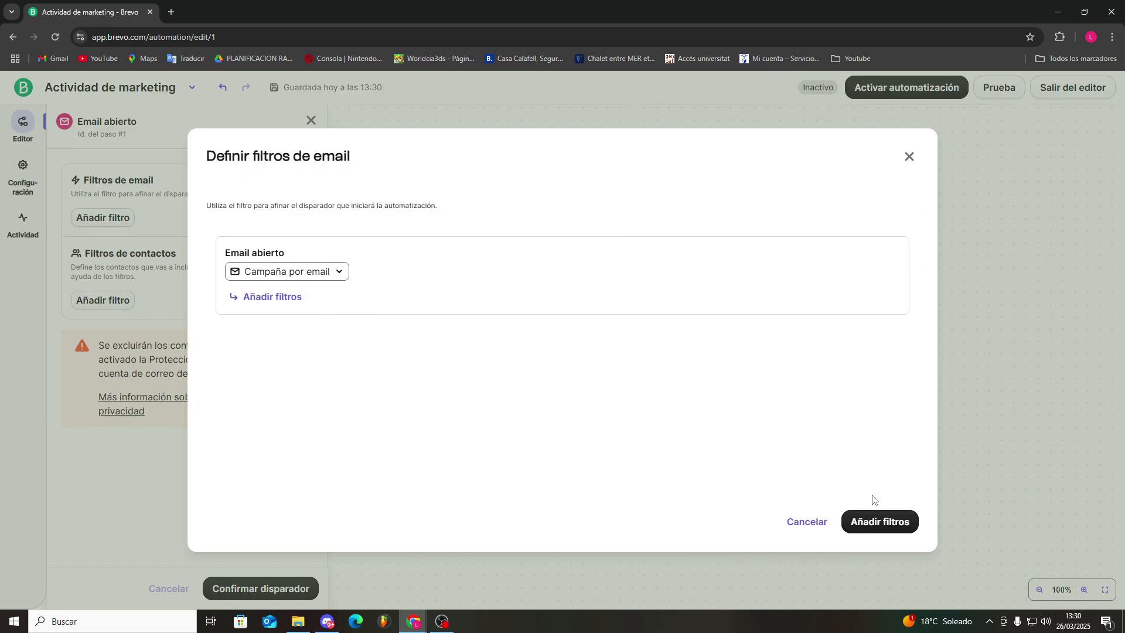
left_click(872, 522)
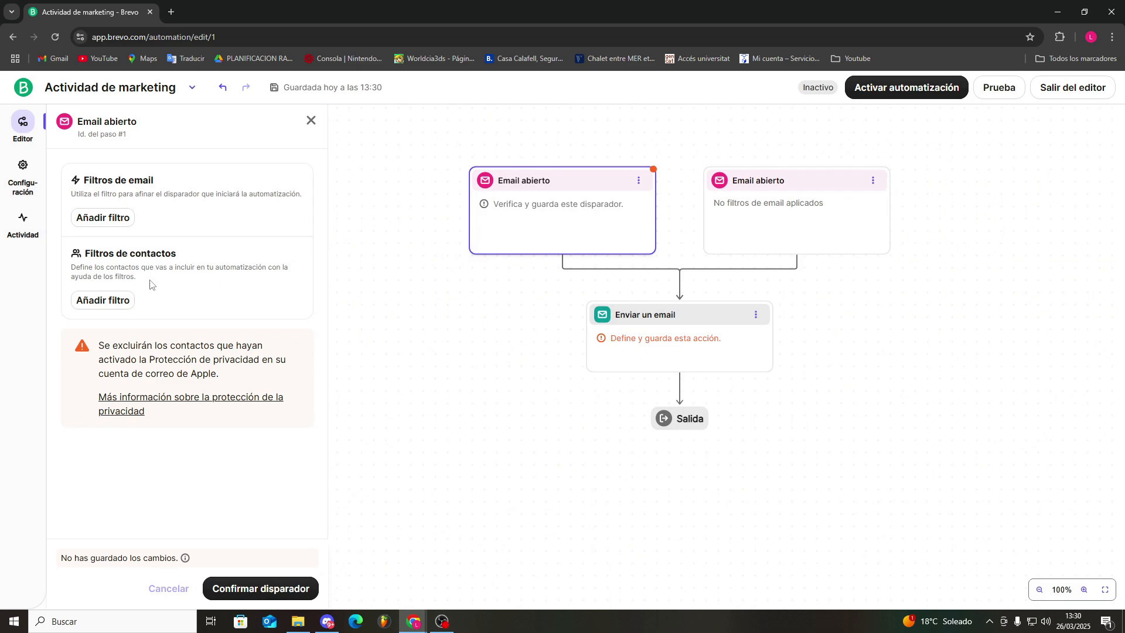
Look at the trigger's contact list and filter options, close them without adding any, and confirm the trigger
left_click(31, 297)
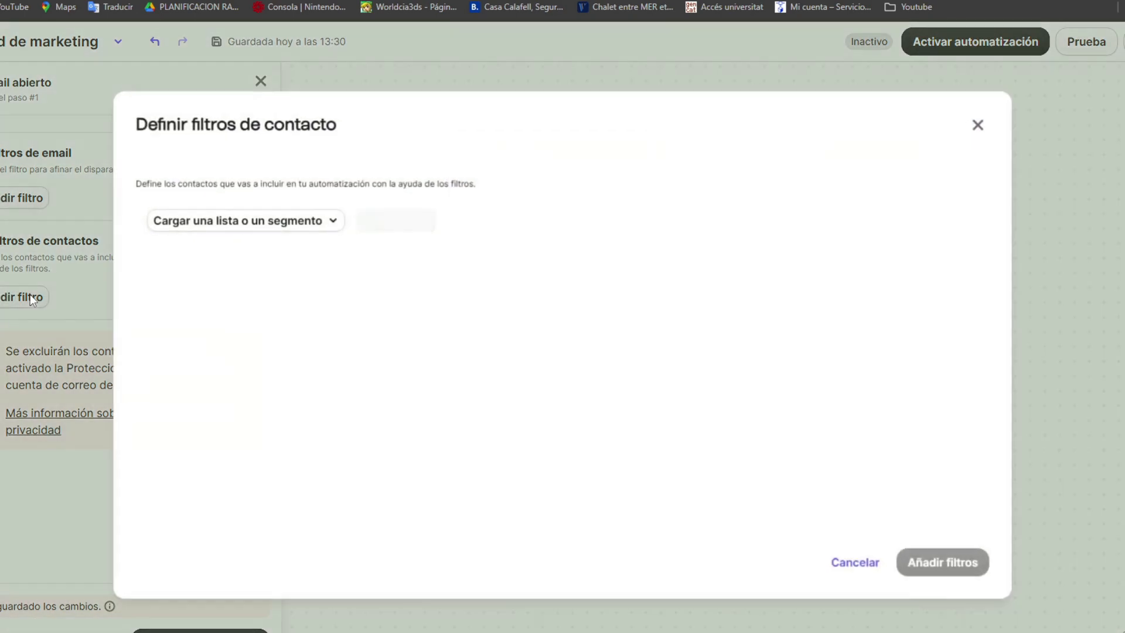
left_click(299, 227)
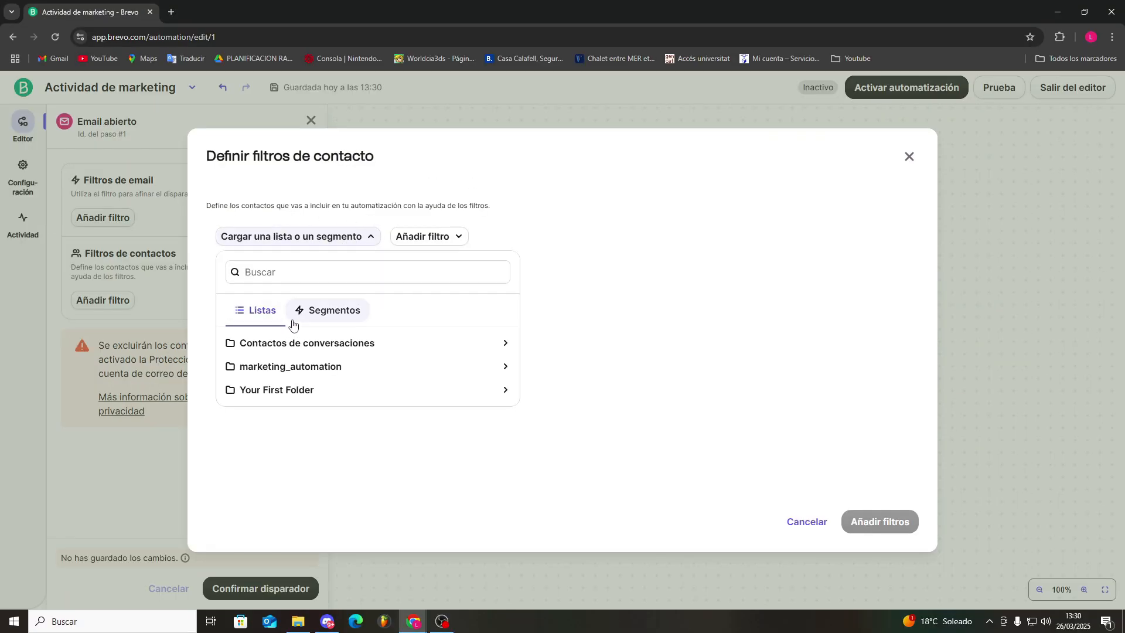
left_click(326, 238)
left_click(419, 237)
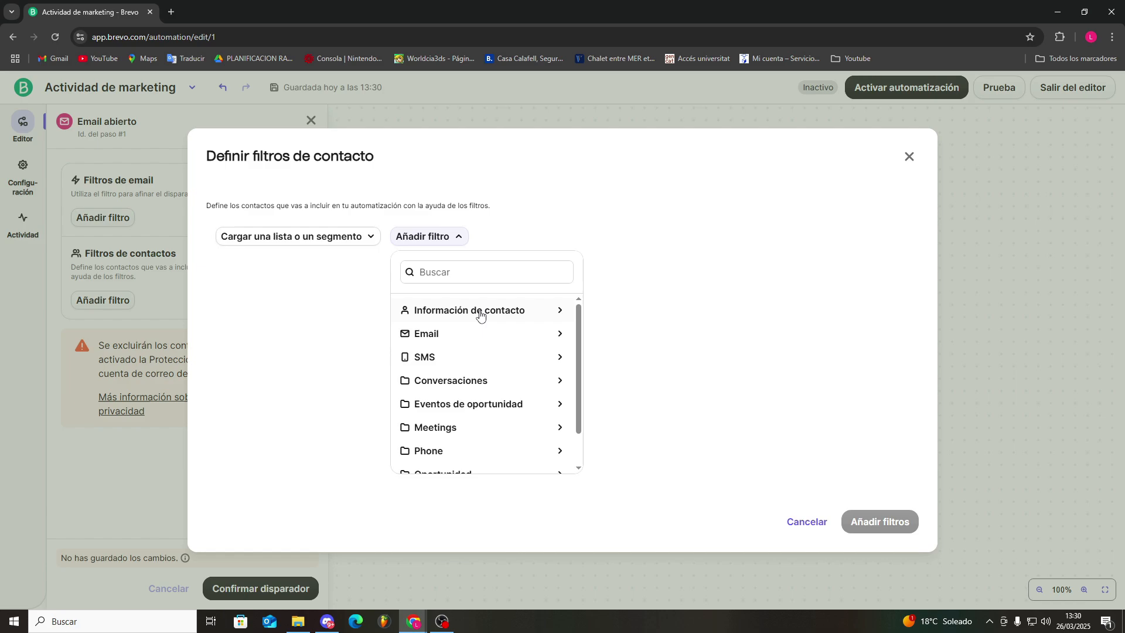
scroll(446, 386, "down", 1)
scroll(450, 384, "up", 1)
left_click(878, 371)
left_click(911, 158)
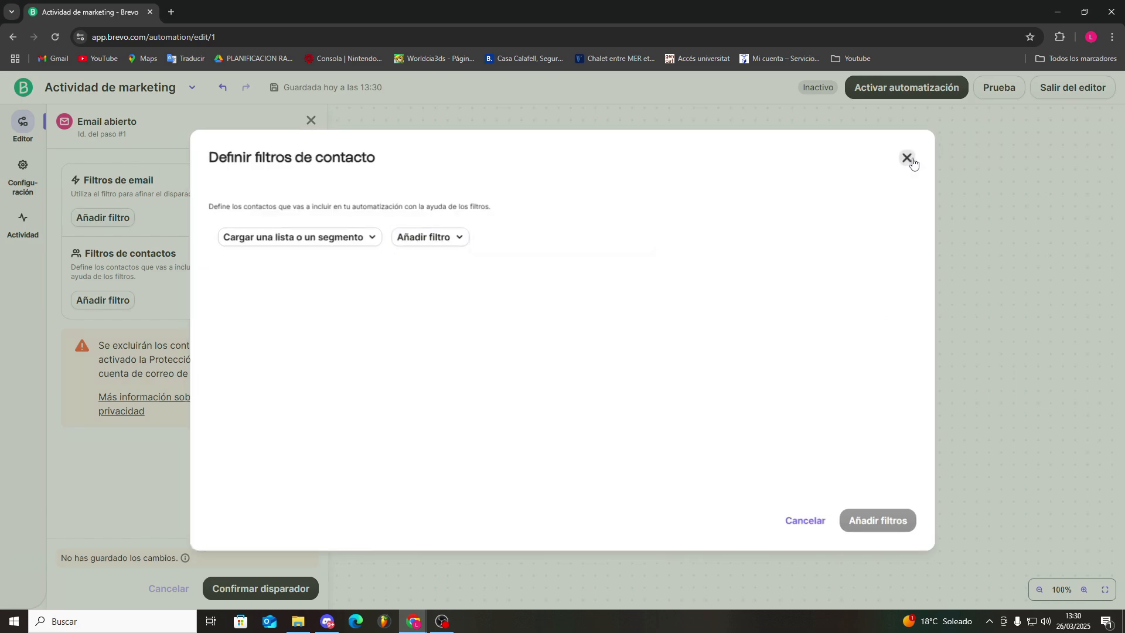
left_click(261, 588)
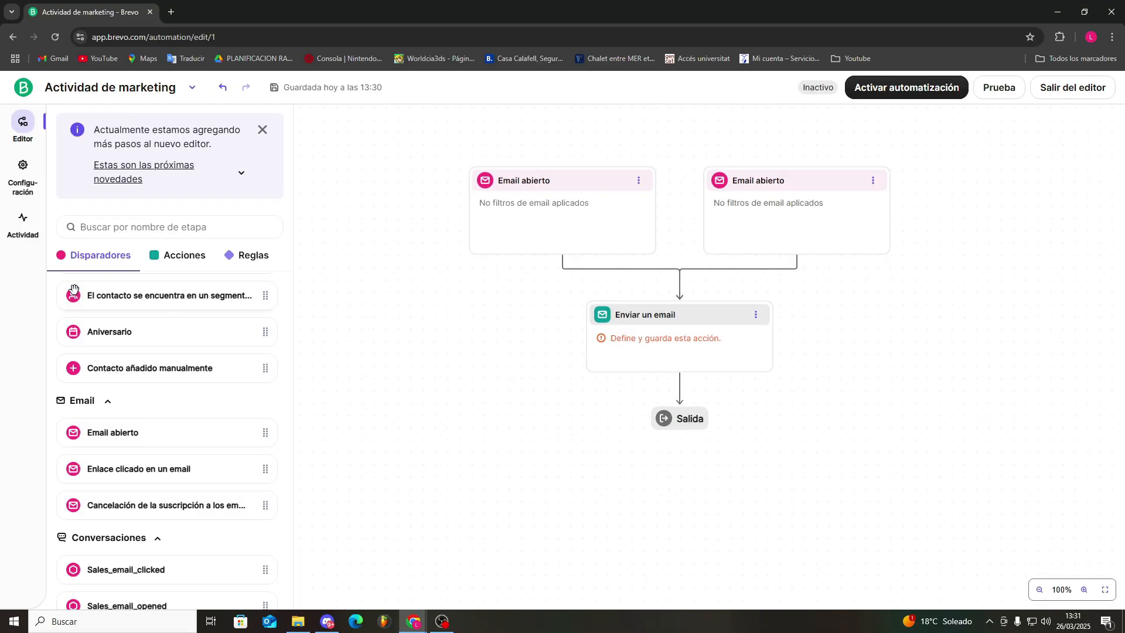
Look through the actions available for the automation, including contacts, messages, webhooks and opportunities
left_click(172, 263)
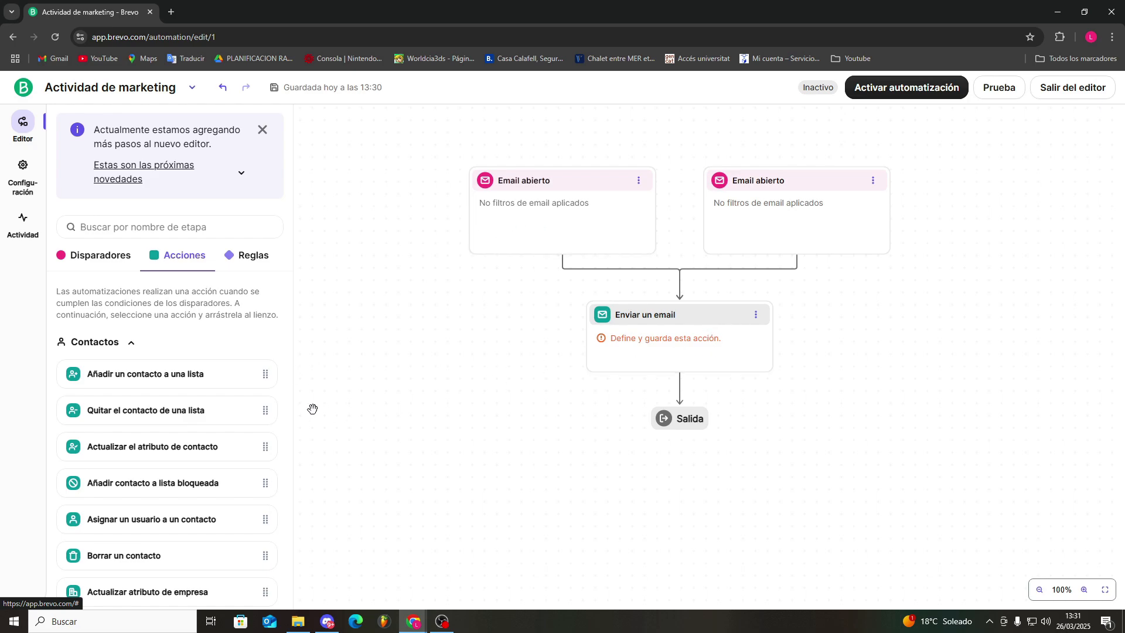
scroll(241, 404, "down", 4)
scroll(166, 432, "down", 2)
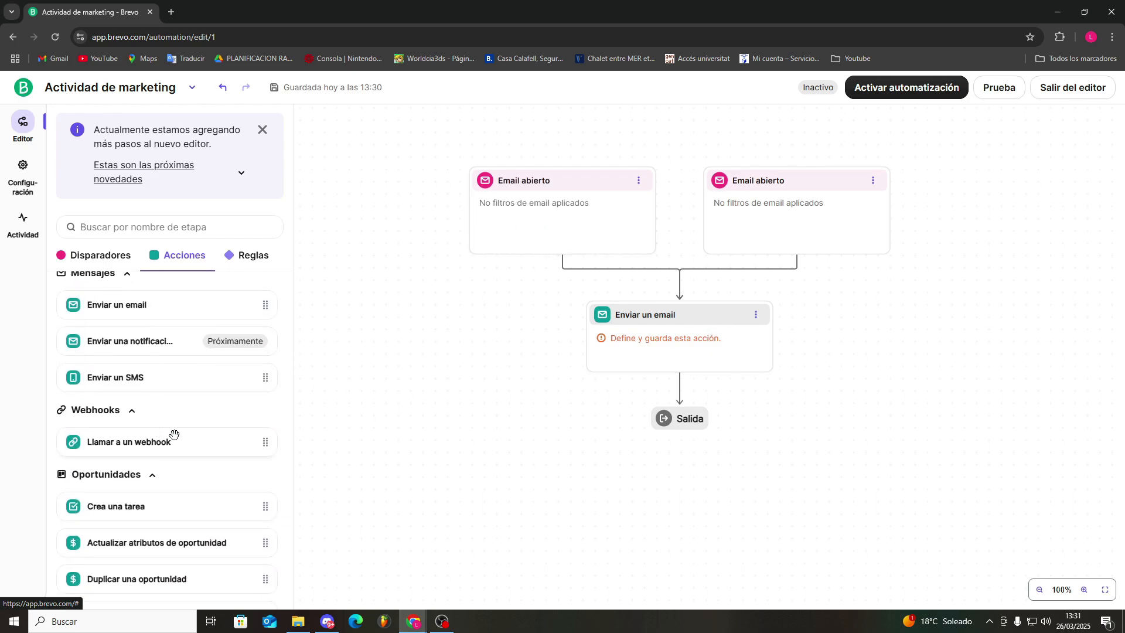
scroll(156, 437, "down", 2)
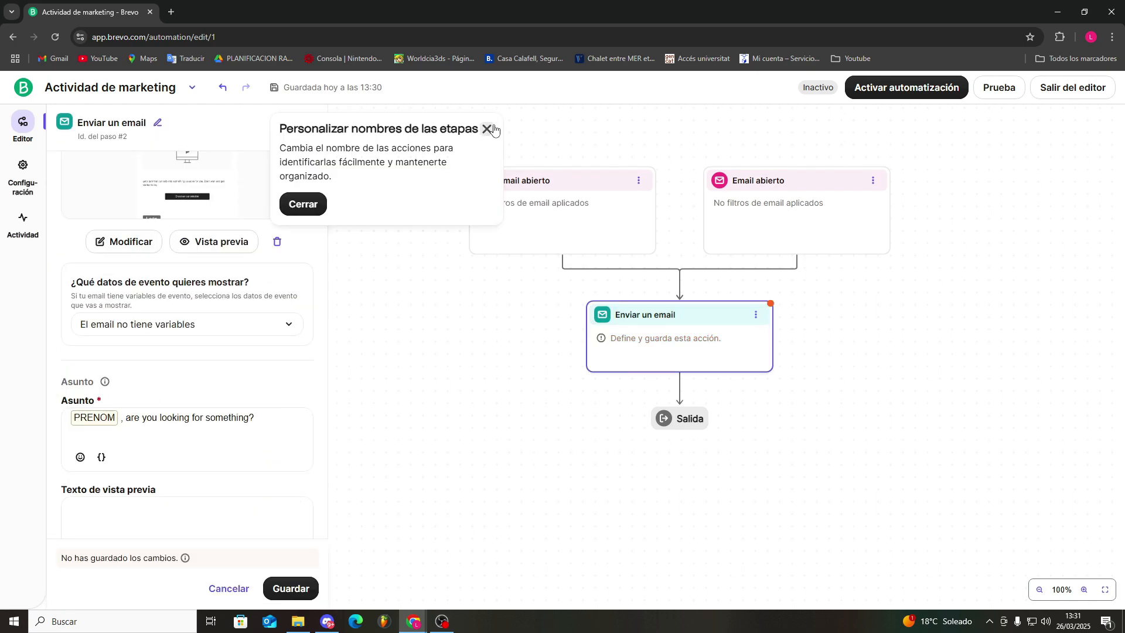
Dismiss the step-naming tip and review the "Enviar un email" action's message, event data, subject and sender settings
left_click(487, 129)
scroll(208, 297, "up", 2)
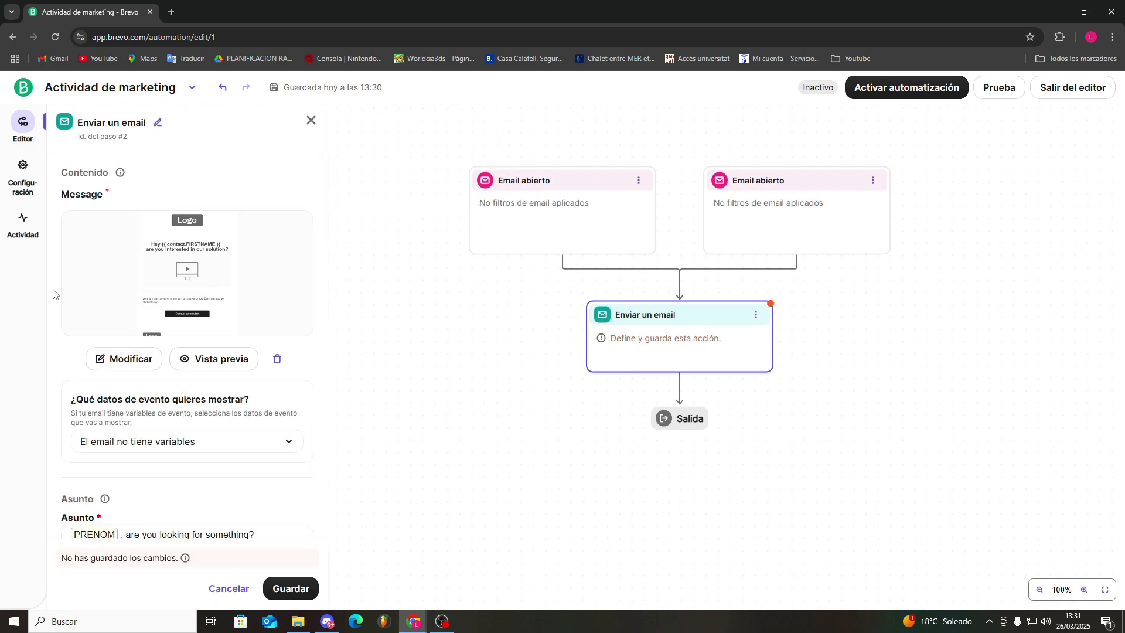
scroll(54, 317, "down", 4)
left_click(232, 303)
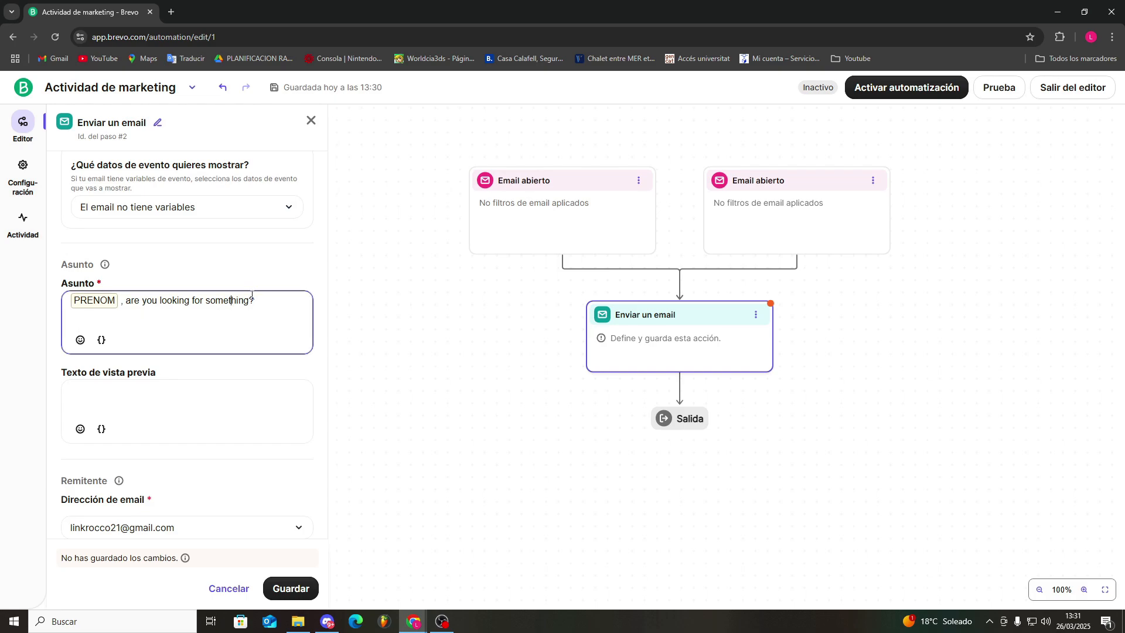
scroll(115, 304, "up", 4)
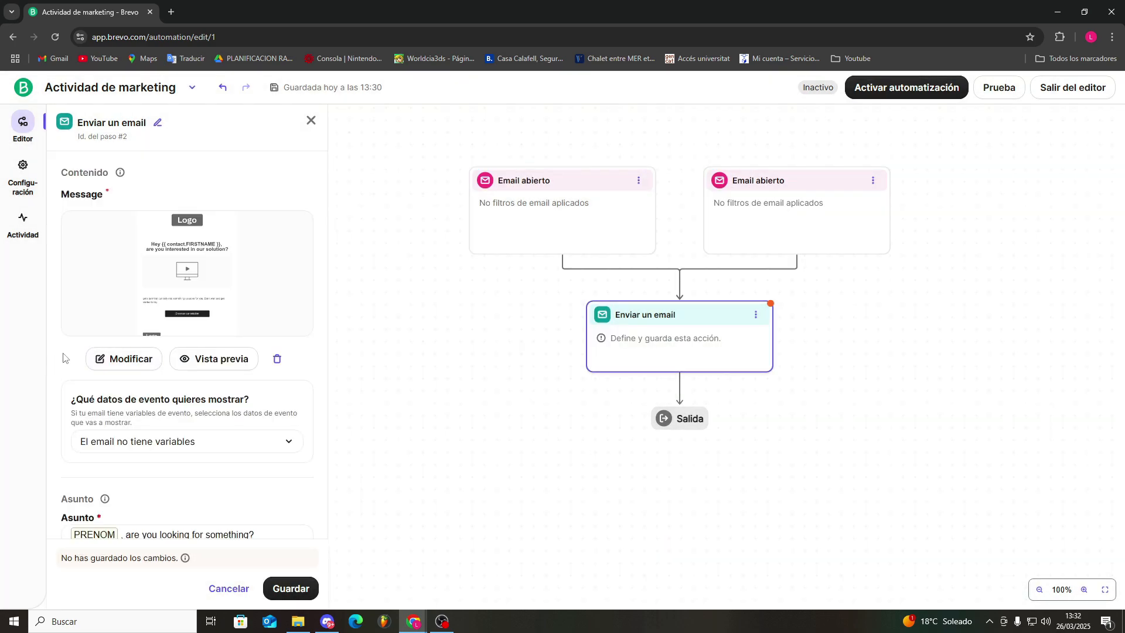
Open the action's email design, look through its blocks, sections, styles and AI assistant, and use the design in the automation
left_click(109, 360)
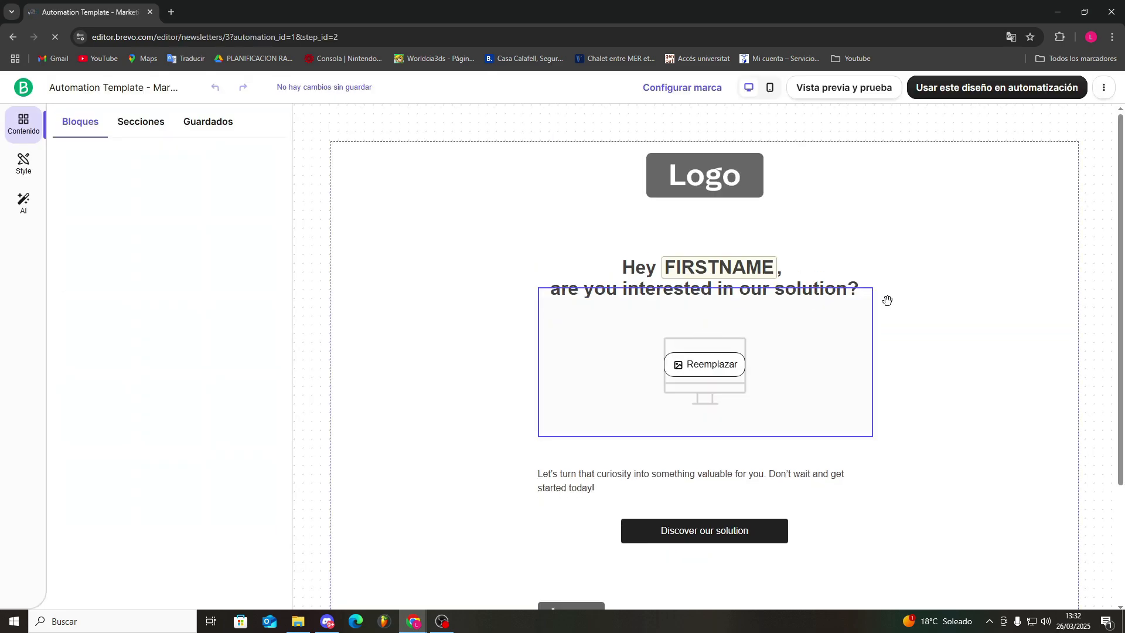
scroll(670, 290, "down", 3)
scroll(609, 271, "up", 3)
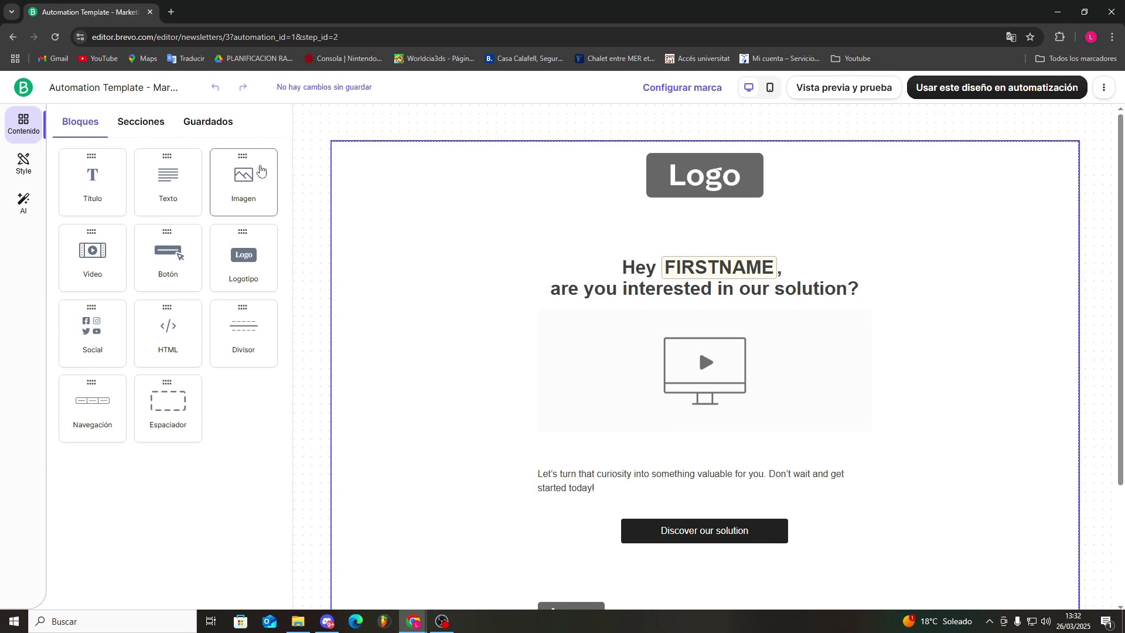
left_click(141, 122)
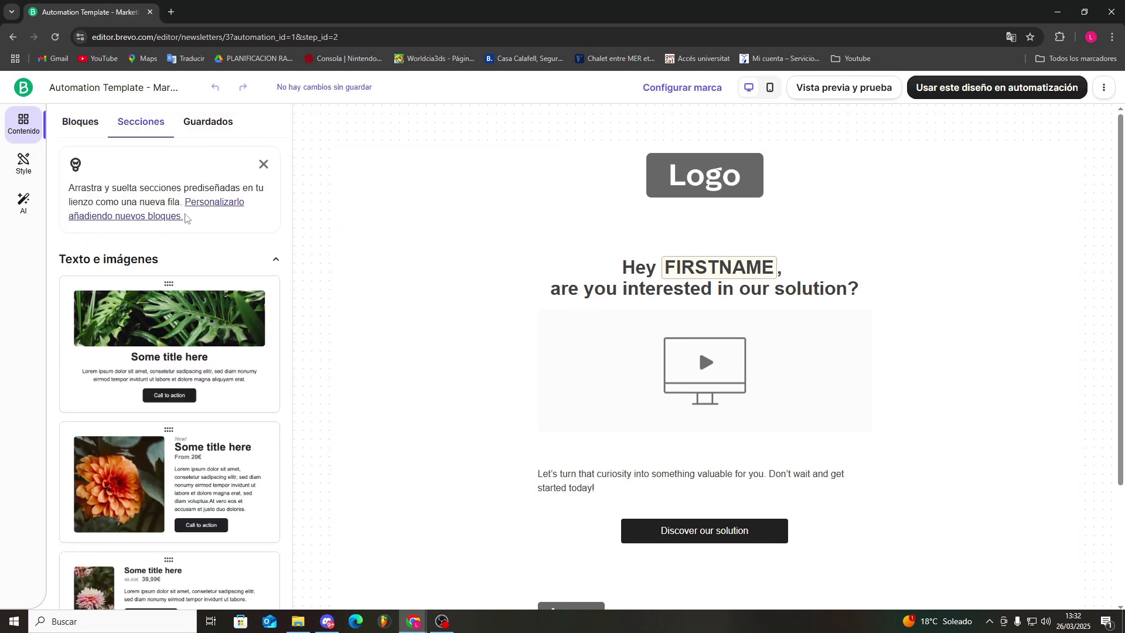
left_click(24, 163)
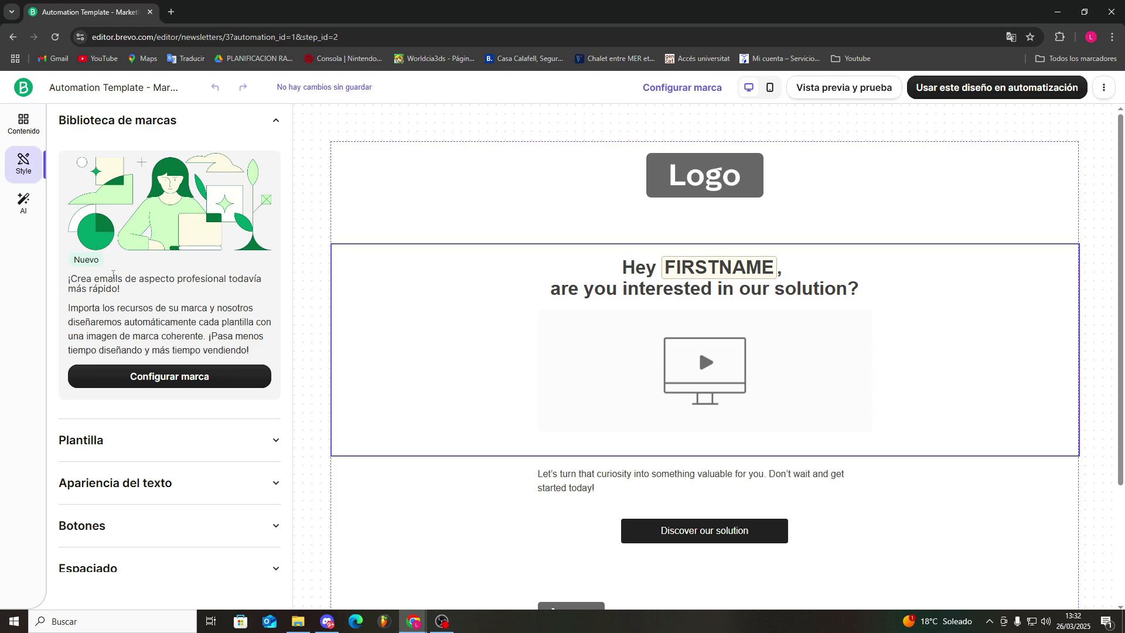
left_click(22, 206)
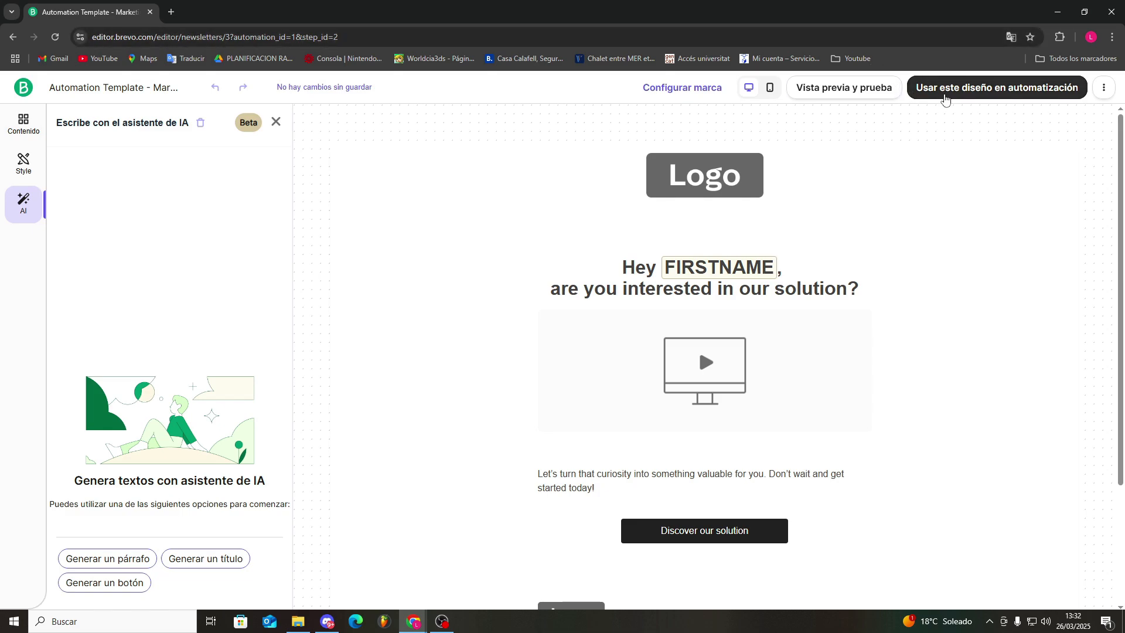
left_click(947, 93)
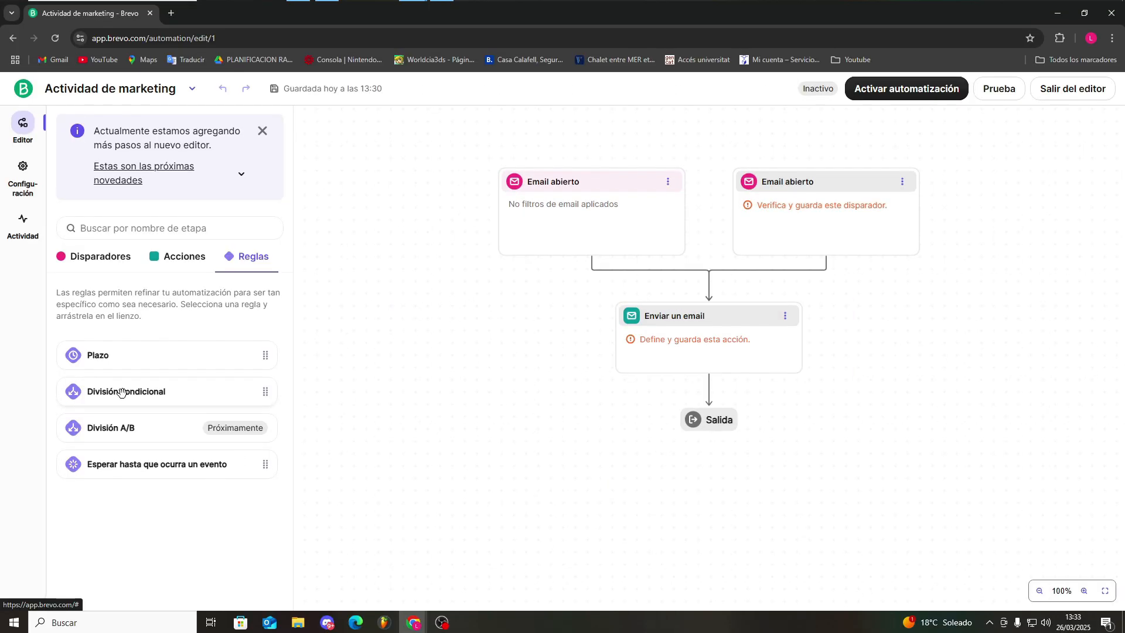
Add a "División condicional" rule after the "Enviar un email" action and delete it again
left_click_drag(122, 390, 472, 399)
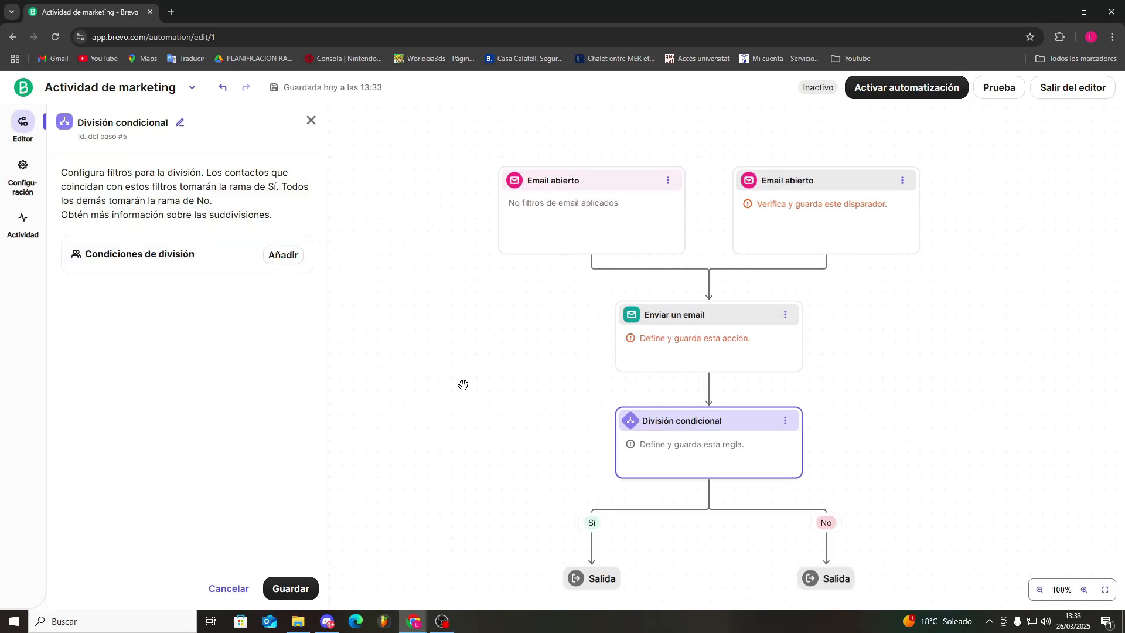
scroll(521, 402, "down", 1)
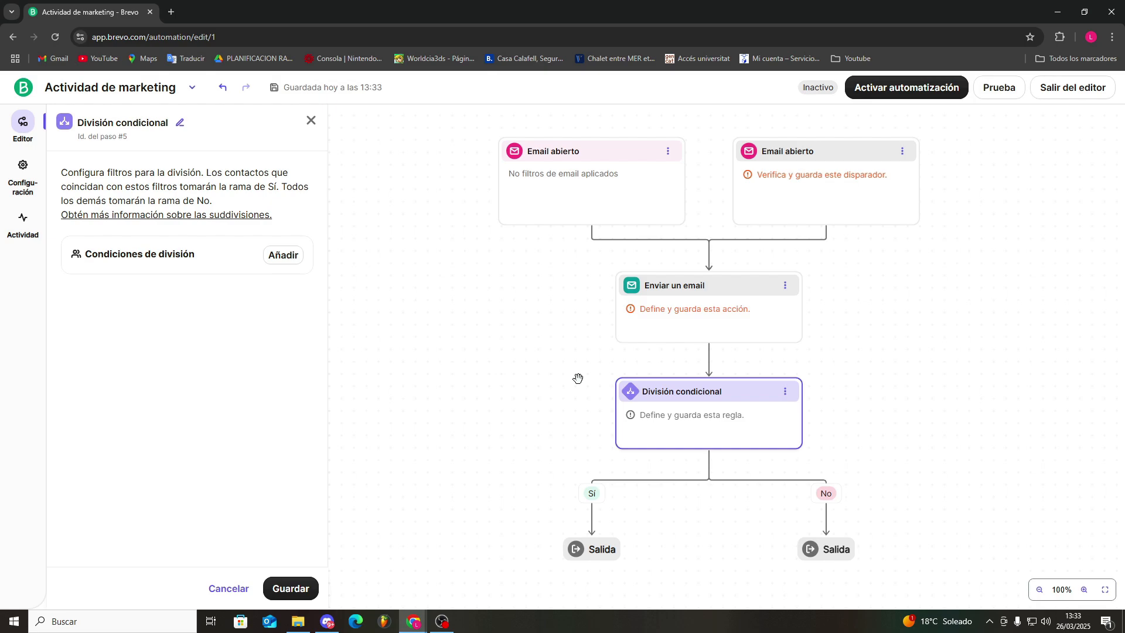
left_click(785, 391)
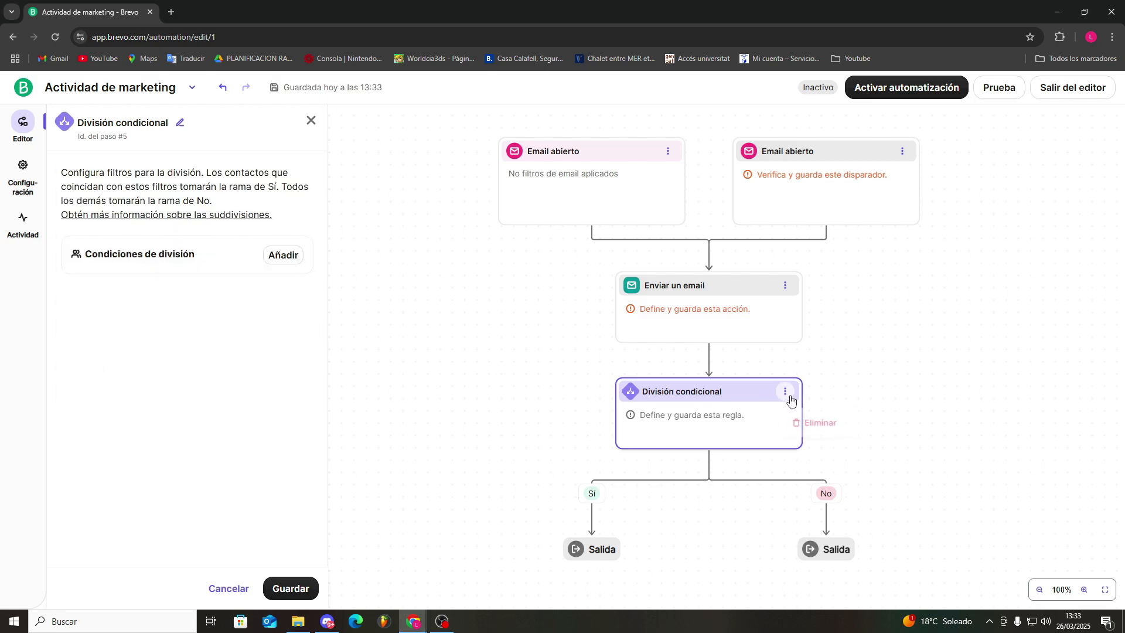
left_click(811, 422)
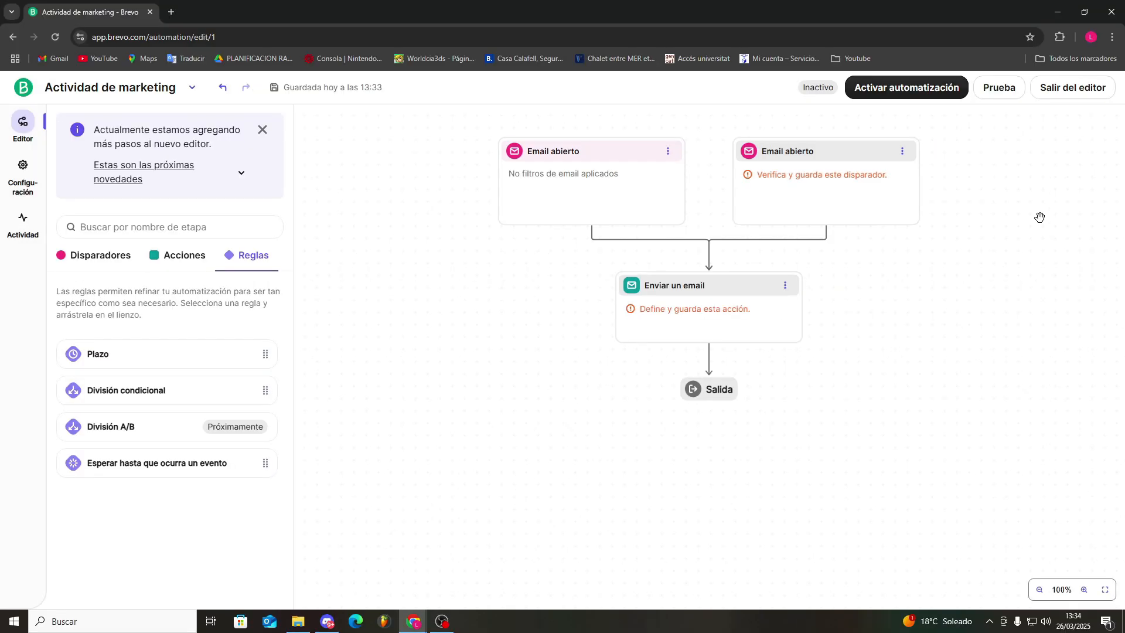
Activate the "Actividad de marketing" automation and return to the list of automations
left_click(906, 91)
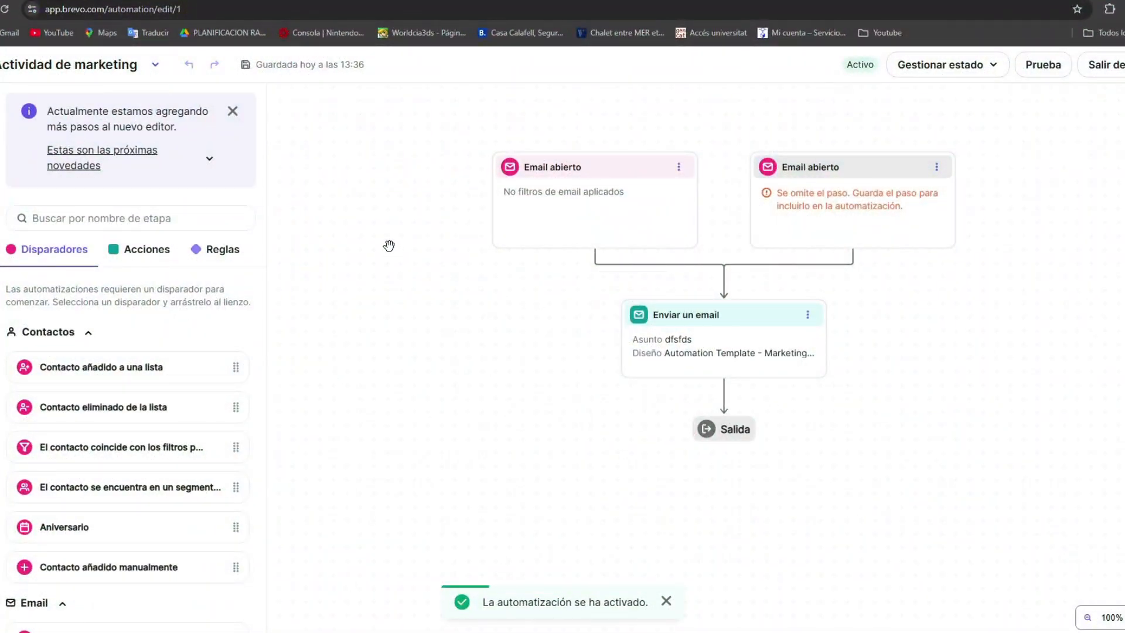
left_click(13, 38)
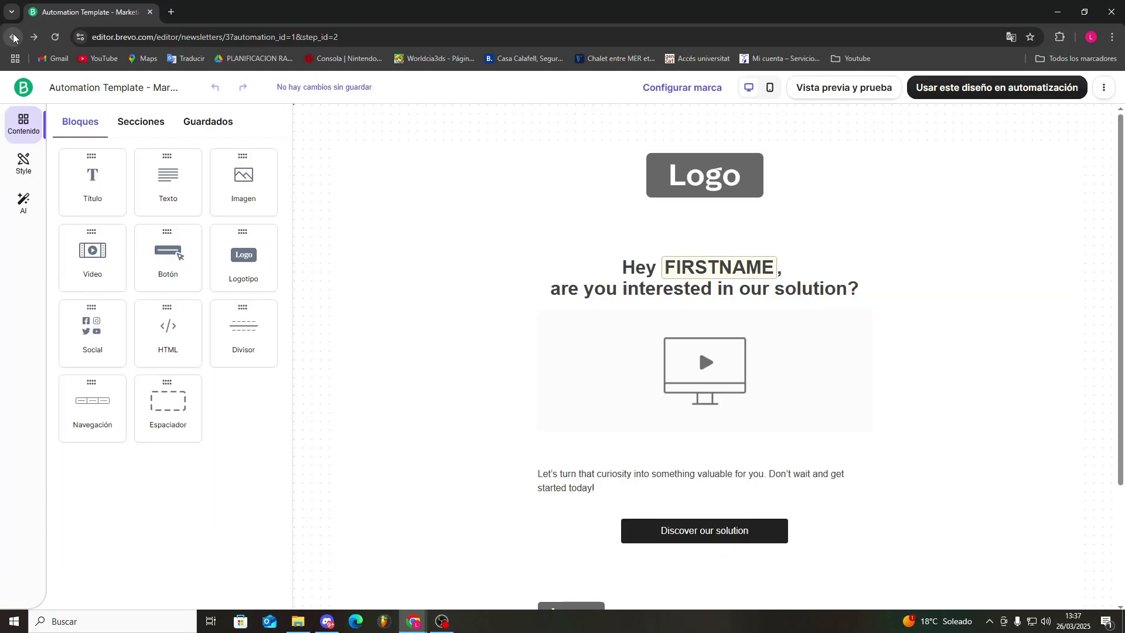
left_click(13, 37)
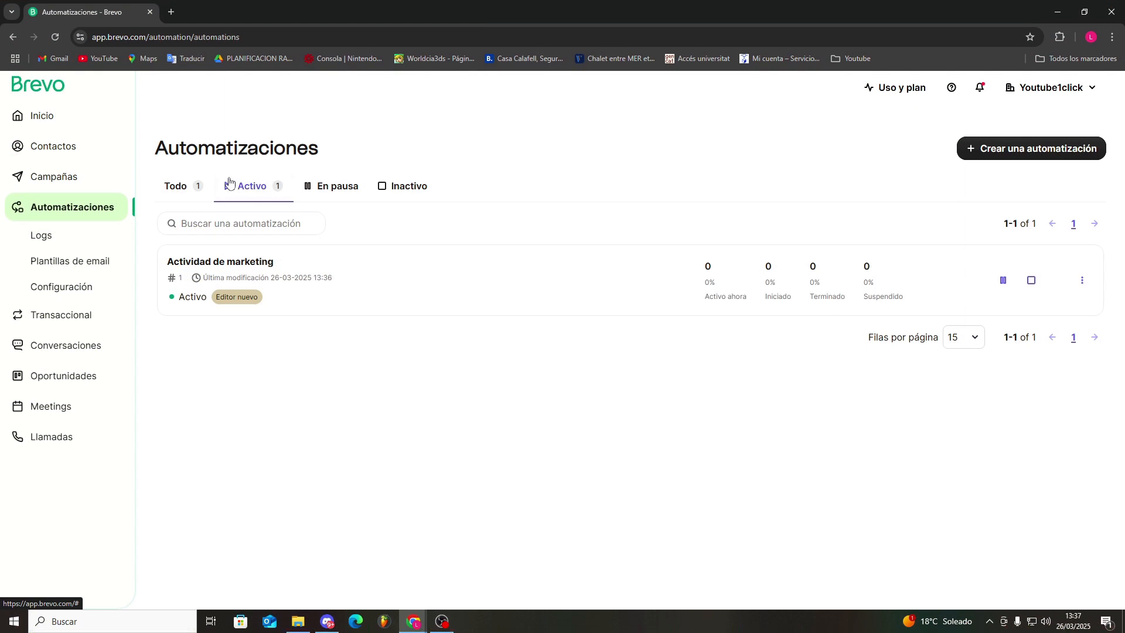
Check the paused and active automations, deactivate "Actividad de marketing", and show the inactive automations
left_click(342, 188)
left_click(251, 187)
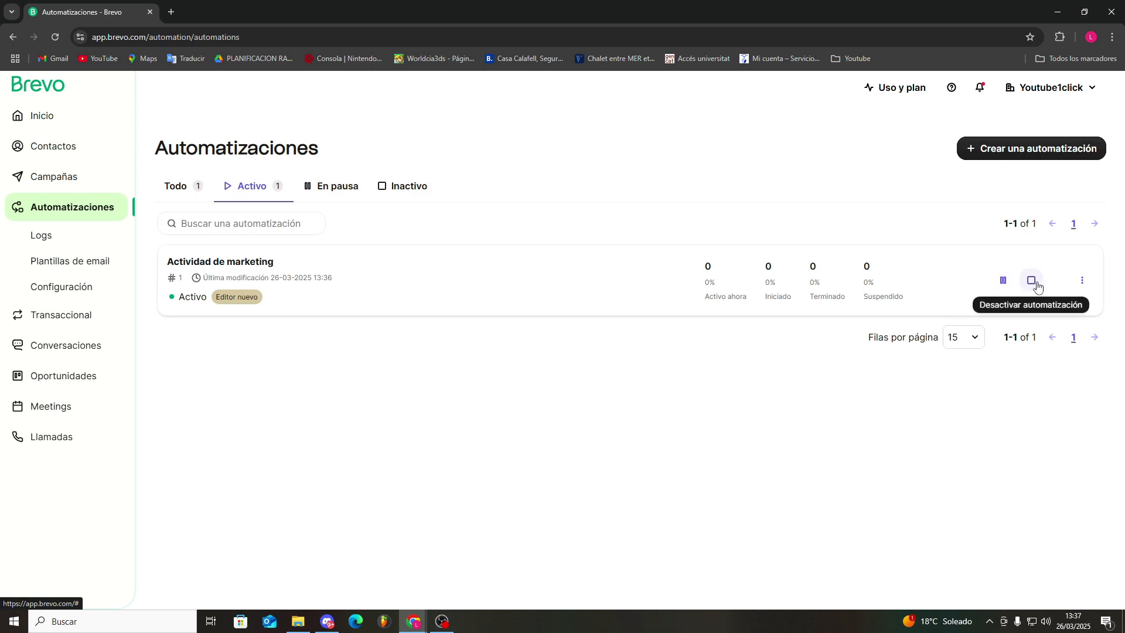
left_click(1032, 281)
left_click(404, 189)
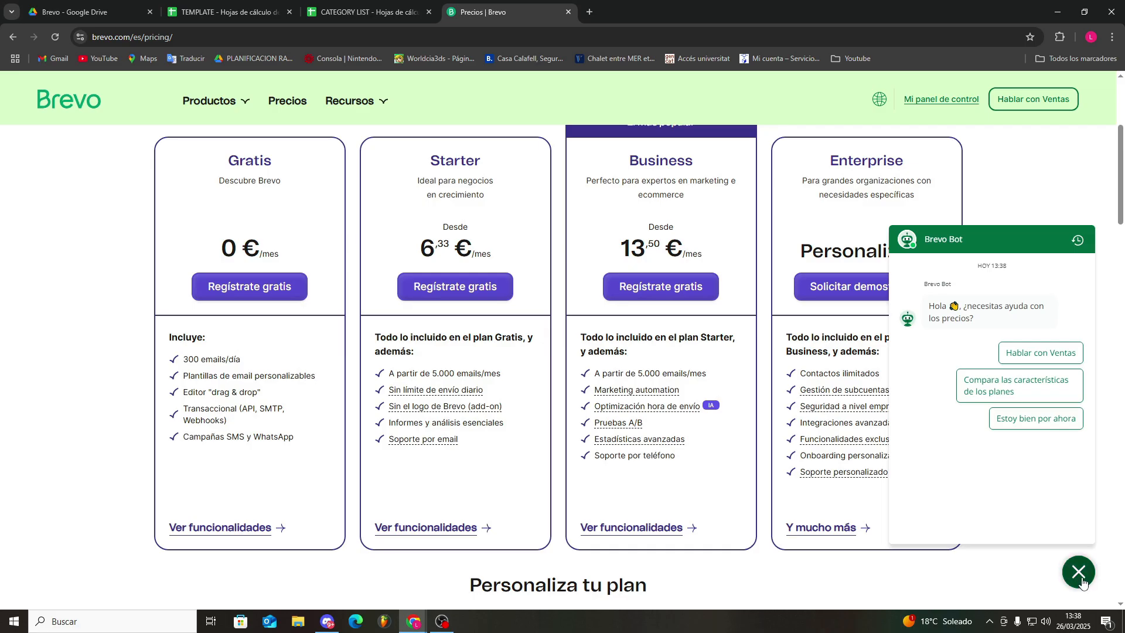
Close the chat assistant on Brevo's pricing page and examine the Starter plan's target audience, price and features
left_click(1027, 546)
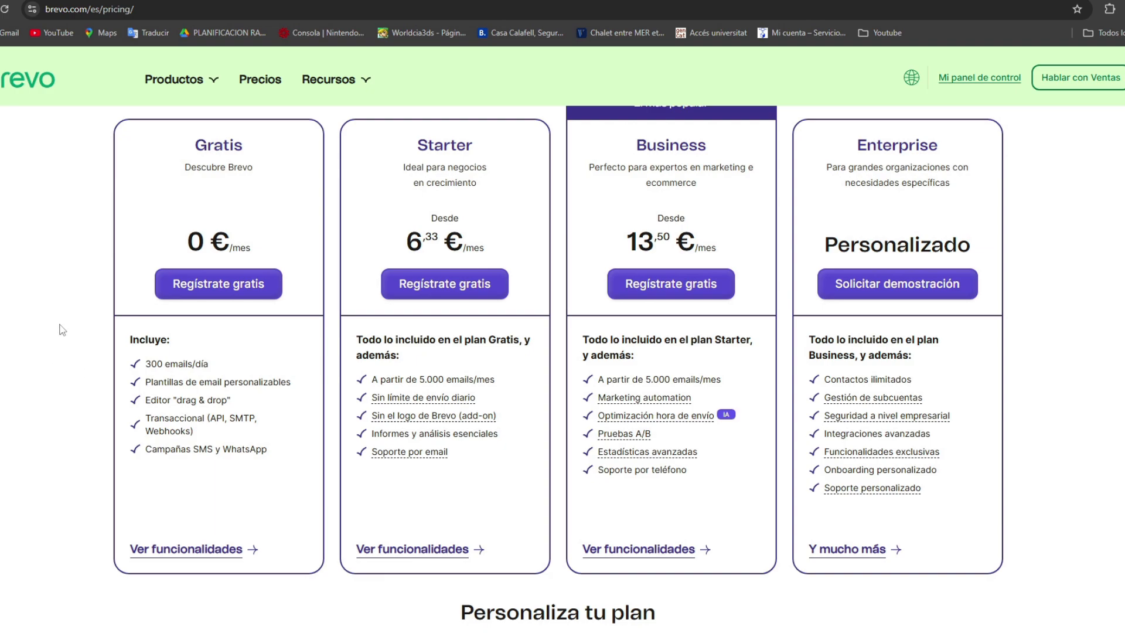
scroll(56, 317, "up", 1)
scroll(146, 355, "down", 1)
left_click_drag(429, 162, 493, 166)
left_click(487, 170)
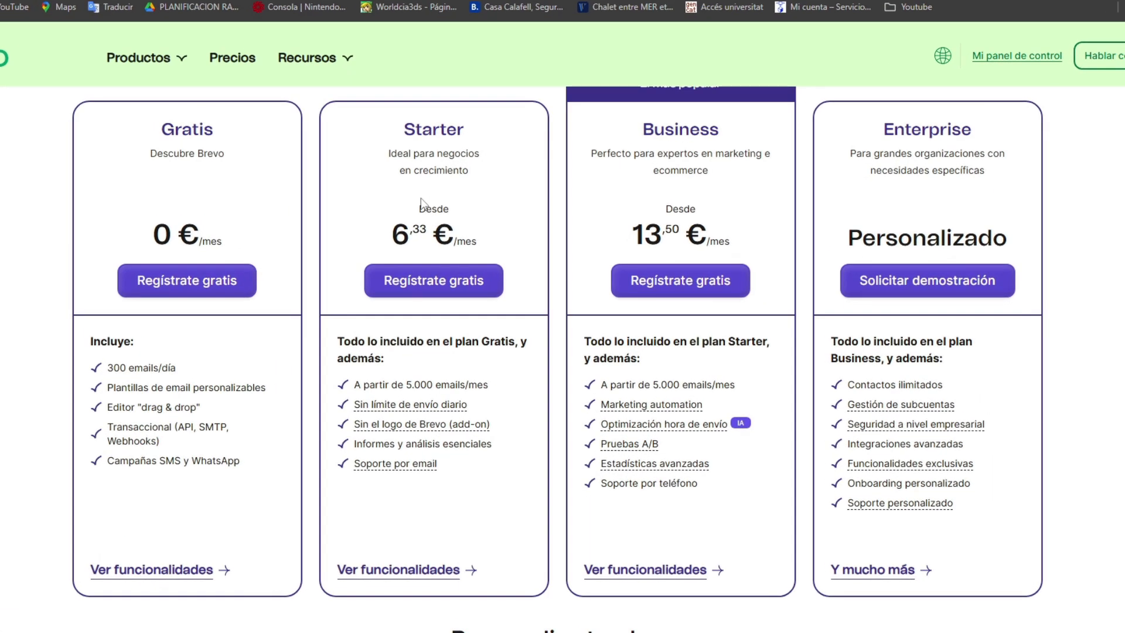
left_click_drag(418, 184, 477, 176)
left_click(484, 176)
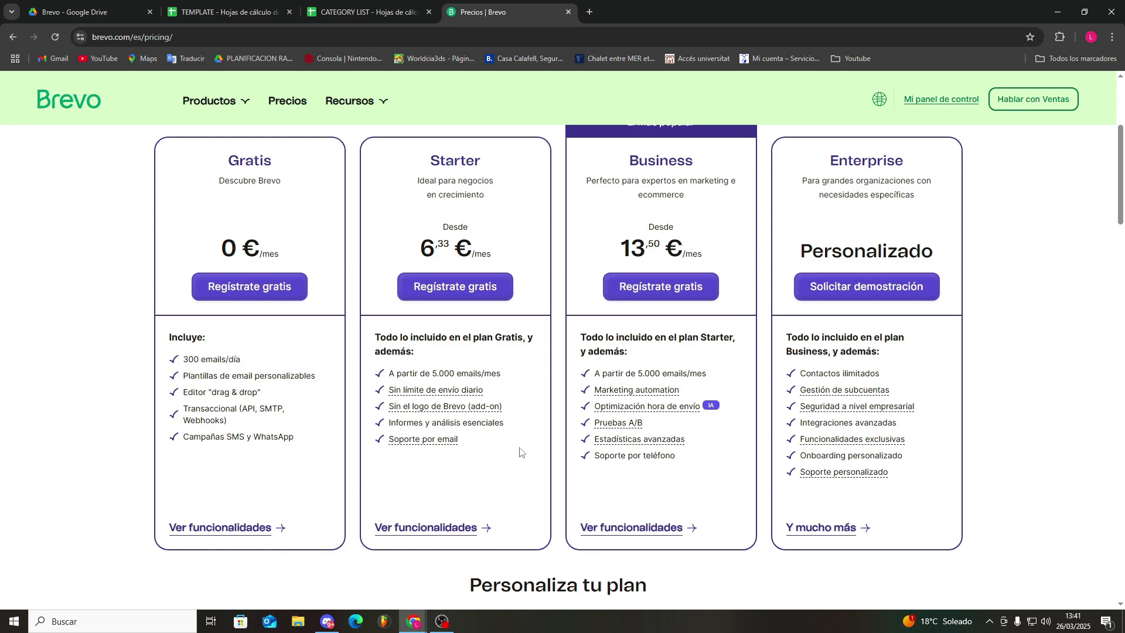
Examine the Business plan's monthly price and the explanations of its included features, such as marketing automation
scroll(614, 271, "up", 1)
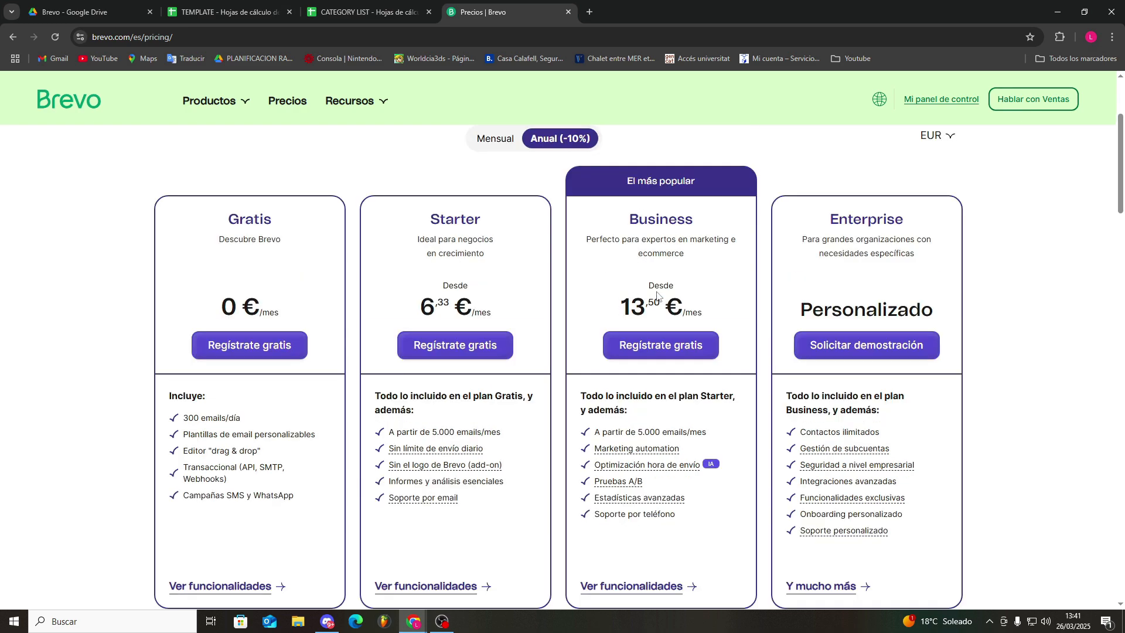
left_click_drag(610, 309, 715, 314)
left_click(715, 314)
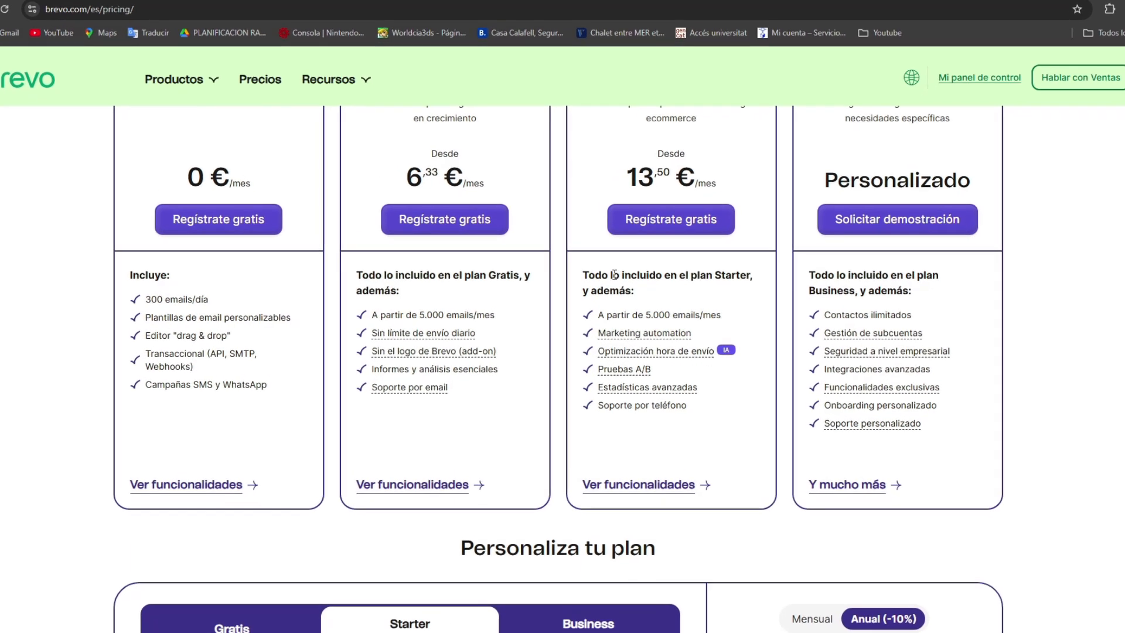
mouse_move(672, 350)
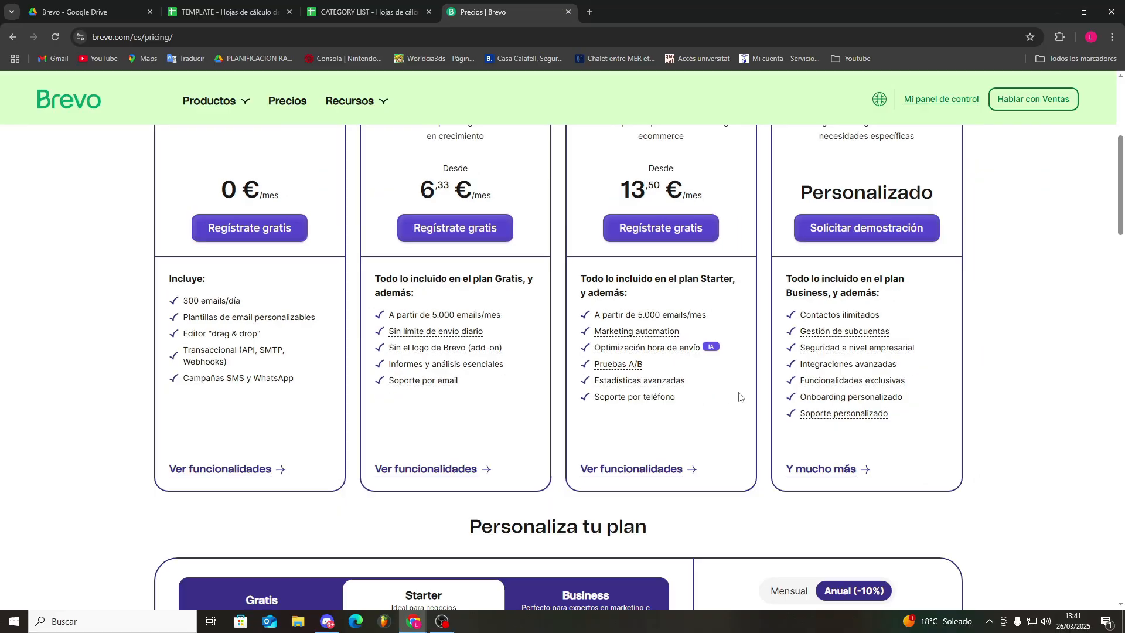
mouse_move(643, 374)
Examine the features included in the Enterprise plan, including its exclusive functionalities
scroll(1040, 439, "up", 1)
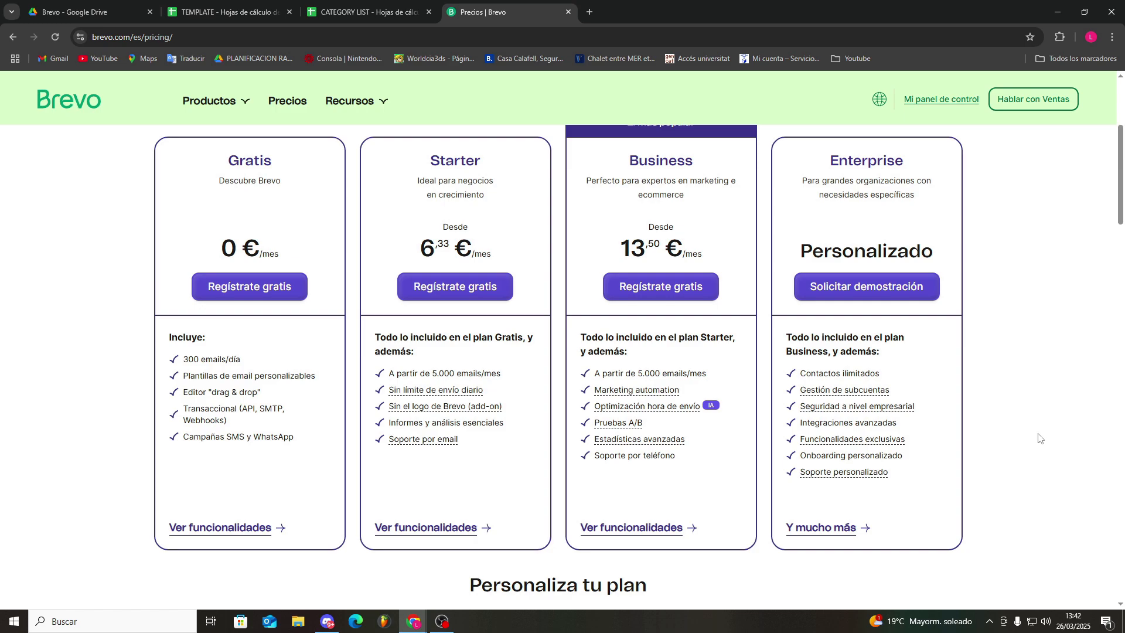
left_click_drag(936, 439, 799, 444)
left_click(914, 451)
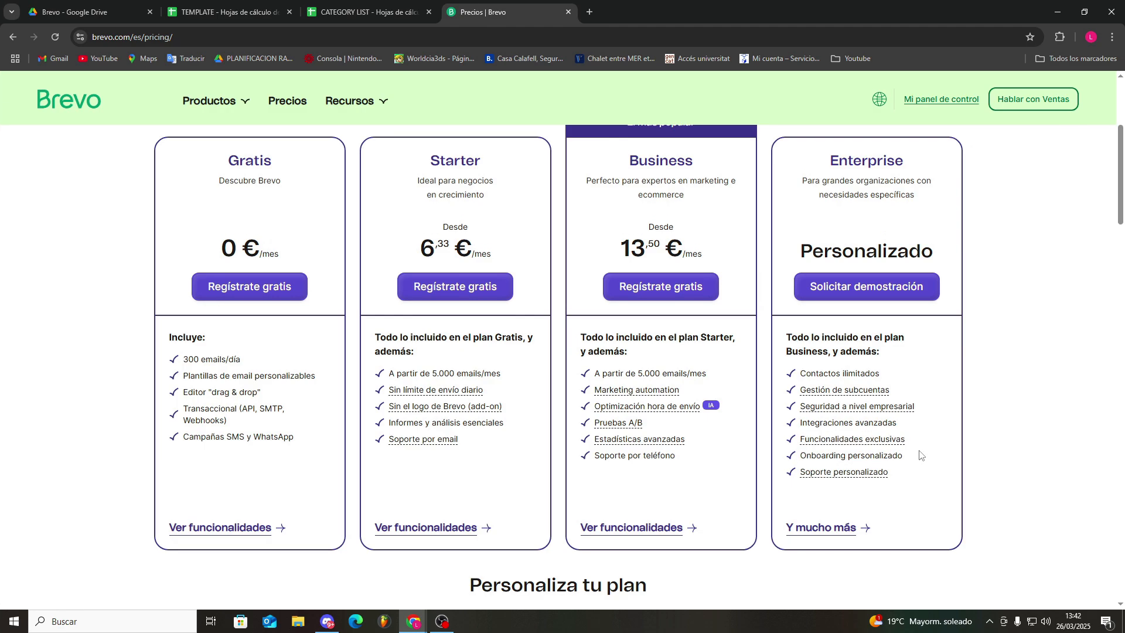